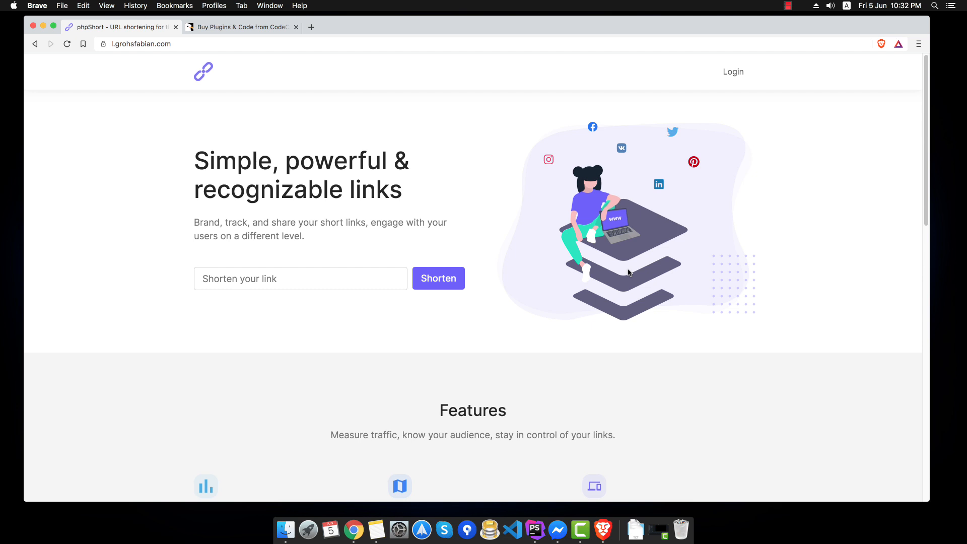
- Switch to the CodeCanyon home page, preview the phpShort thumbnail, then open the downloaded phpShort package folder
{"action": "left_click", "coordinate": [267, 29]}
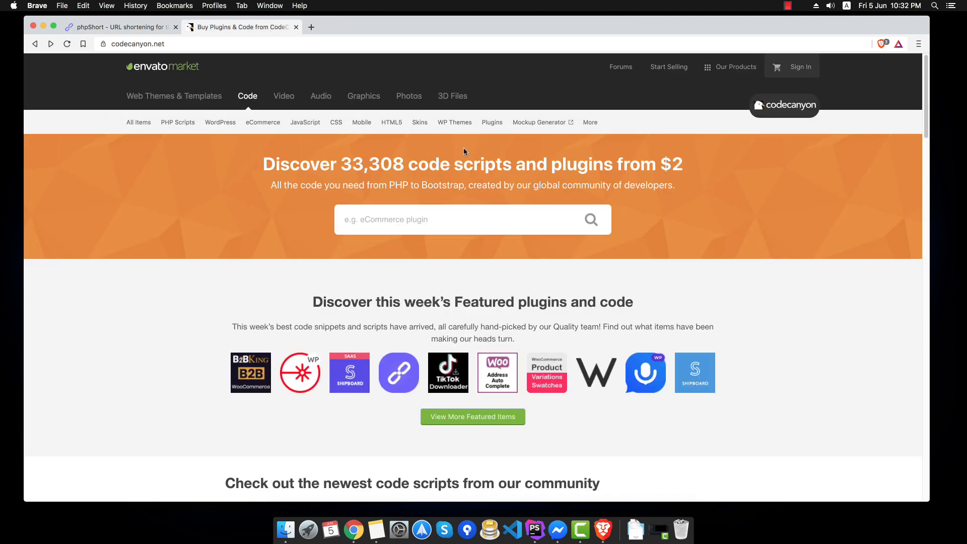
{"action": "mouse_move", "coordinate": [409, 370]}
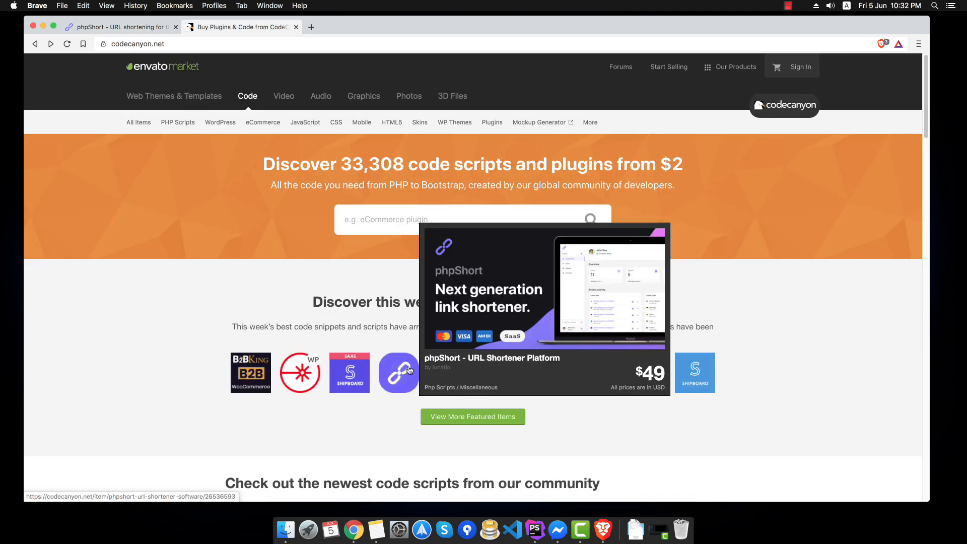
{"action": "left_click_drag", "start_coordinate": [310, 302], "coordinate": [392, 302]}
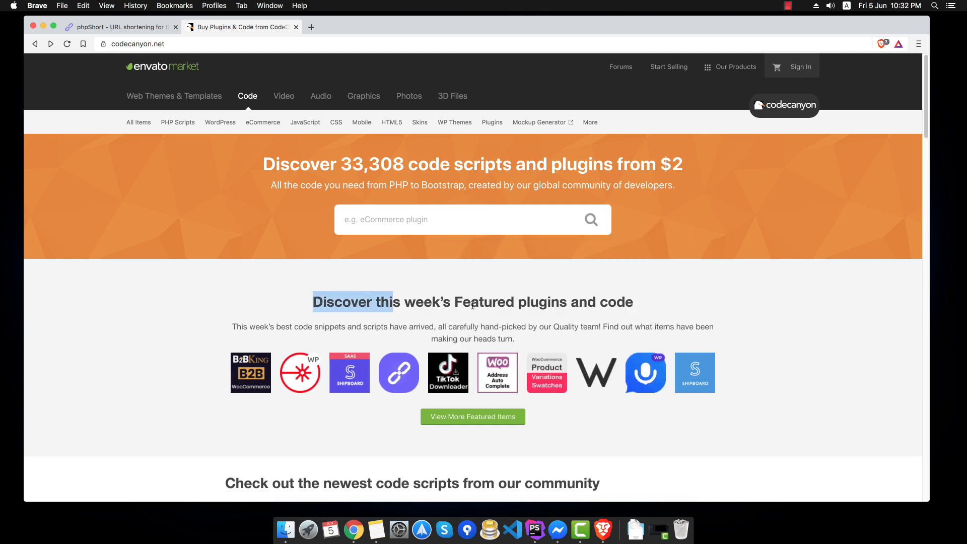
{"action": "left_click", "coordinate": [532, 301]}
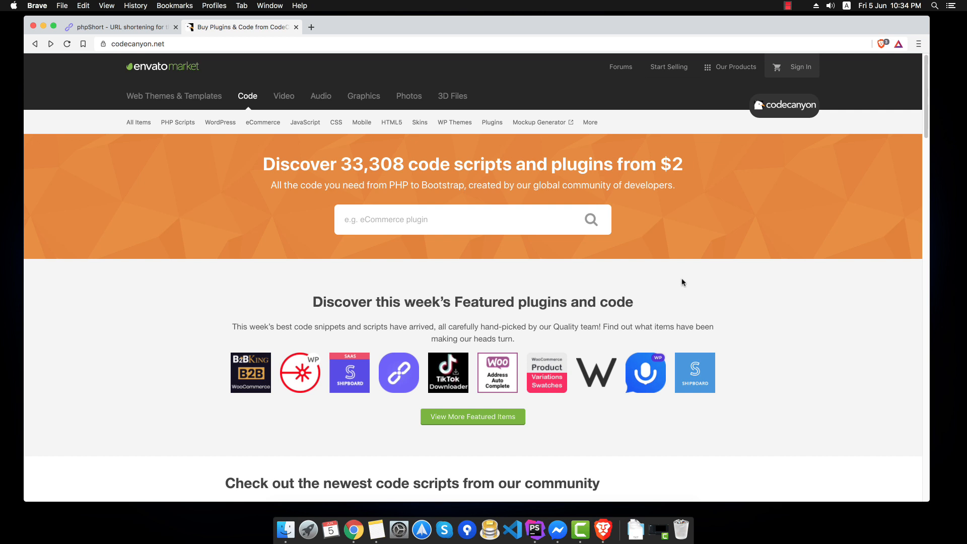
{"action": "left_click", "coordinate": [285, 529]}
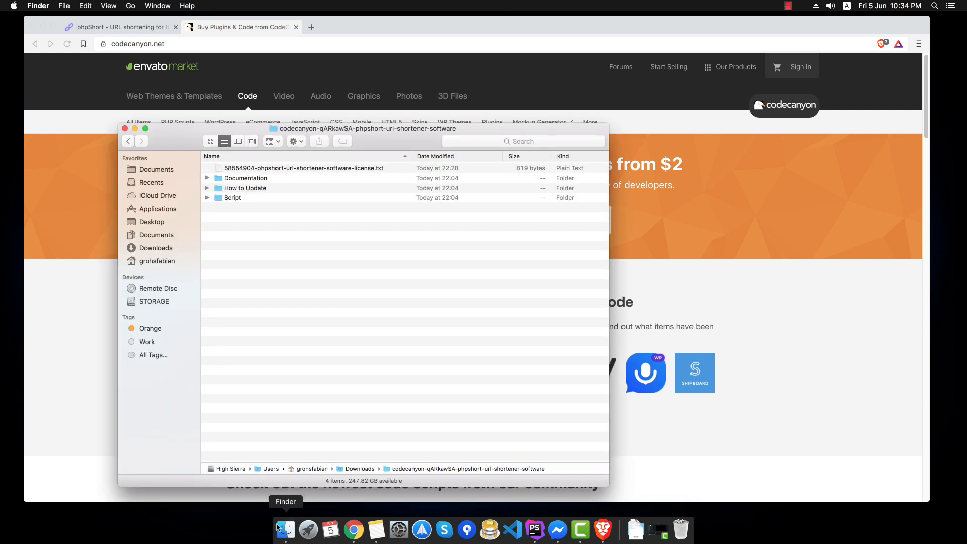
- Open and enlarge the phpShort license certificate, close it, and bring Brave back to the front
{"action": "double_click", "coordinate": [278, 168]}
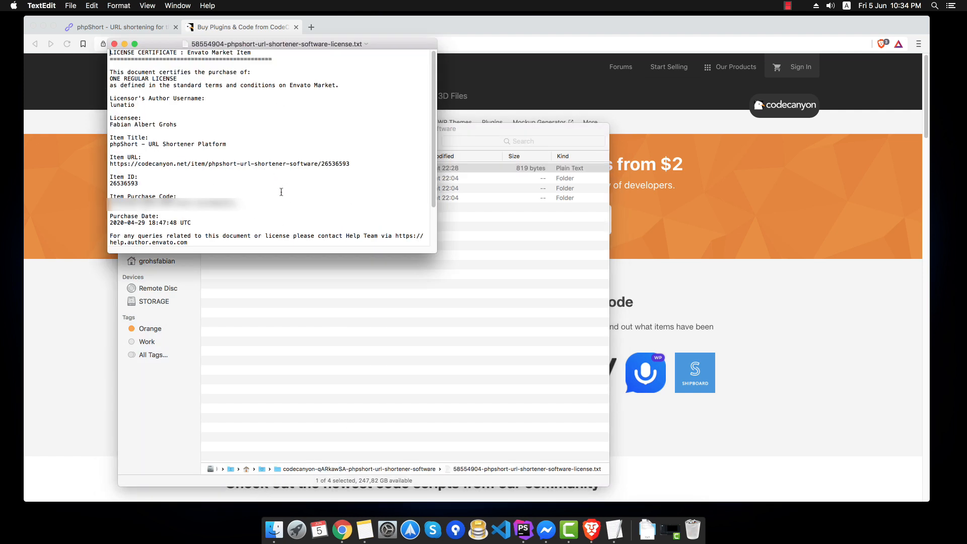
{"action": "left_click_drag", "start_coordinate": [436, 253], "coordinate": [493, 304]}
{"action": "key", "text": "super+q"}
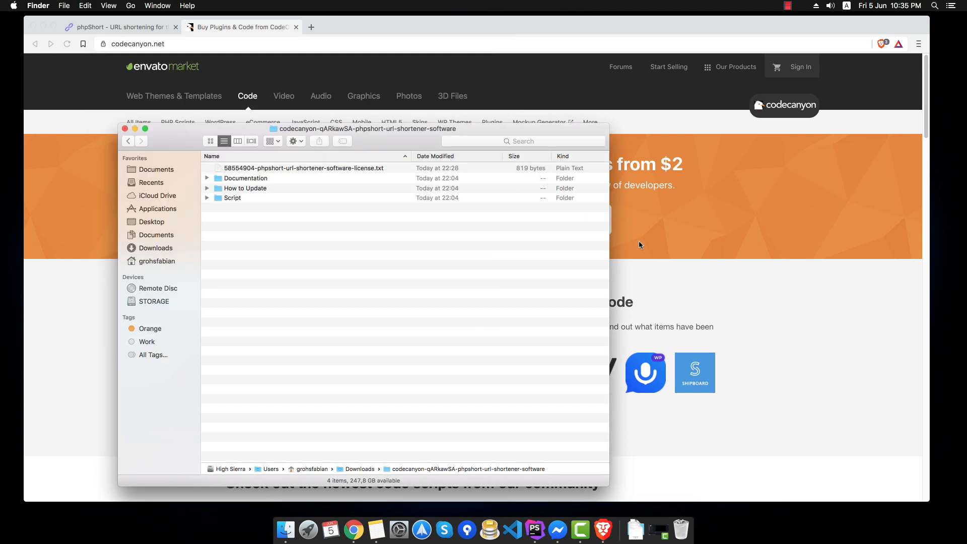
{"action": "left_click", "coordinate": [737, 241]}
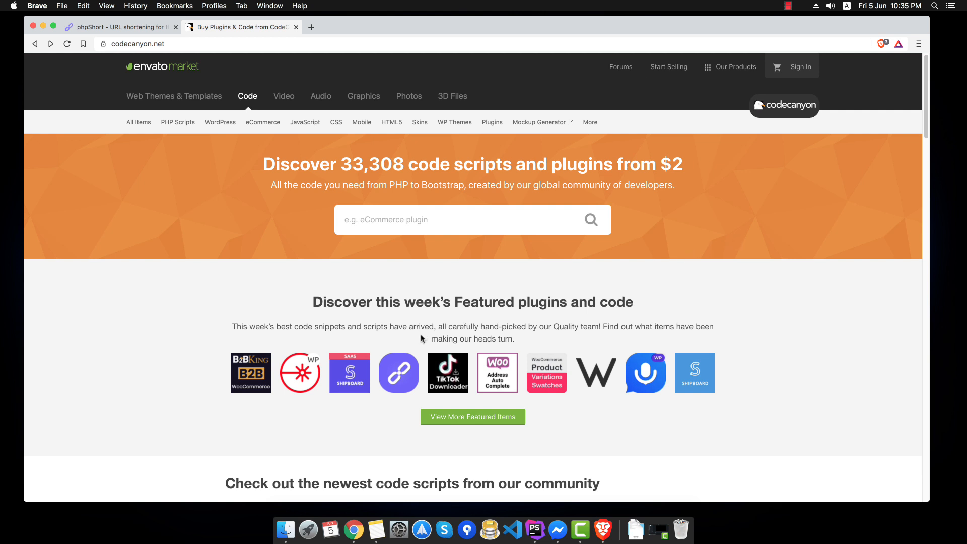
- Open the phpShort - URL Shortener Platform item page and follow its Documentation link into a new tab
{"action": "left_click", "coordinate": [402, 367]}
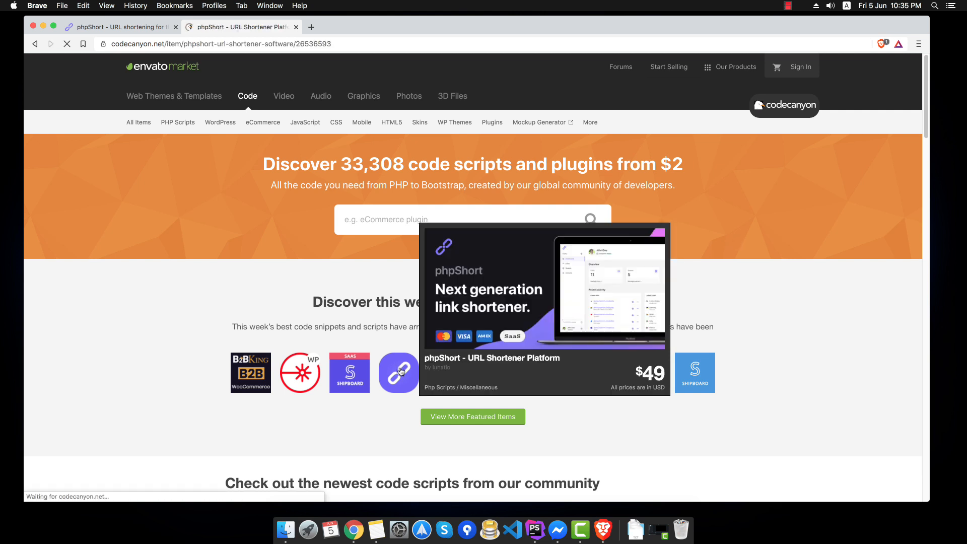
{"action": "scroll", "coordinate": [397, 368], "scroll_direction": "down", "scroll_amount": 4}
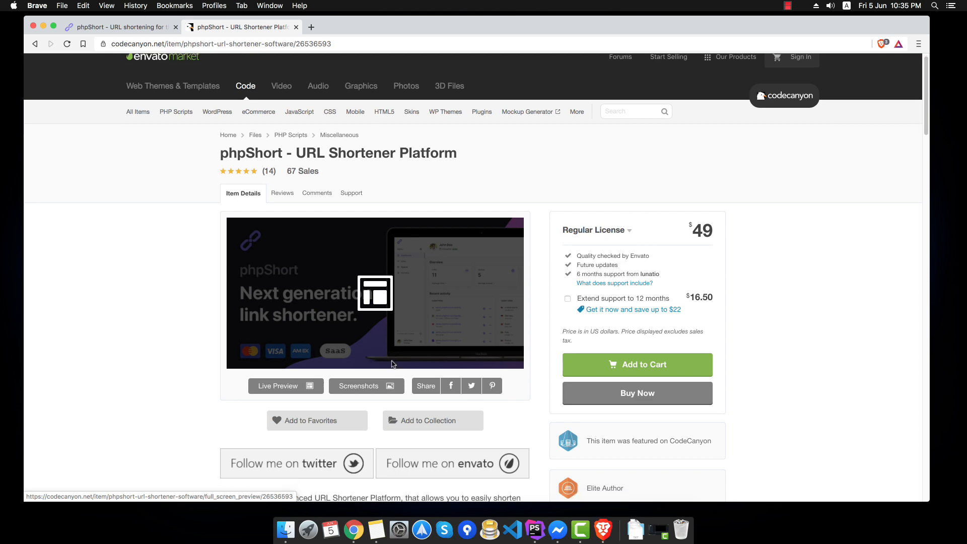
{"action": "scroll", "coordinate": [371, 350], "scroll_direction": "down", "scroll_amount": 3}
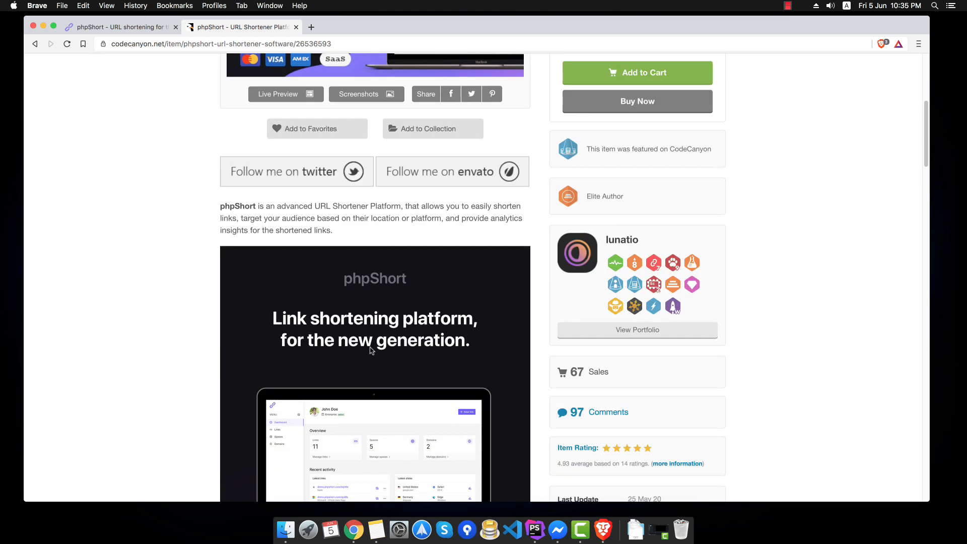
{"action": "scroll", "coordinate": [370, 350], "scroll_direction": "down", "scroll_amount": 12}
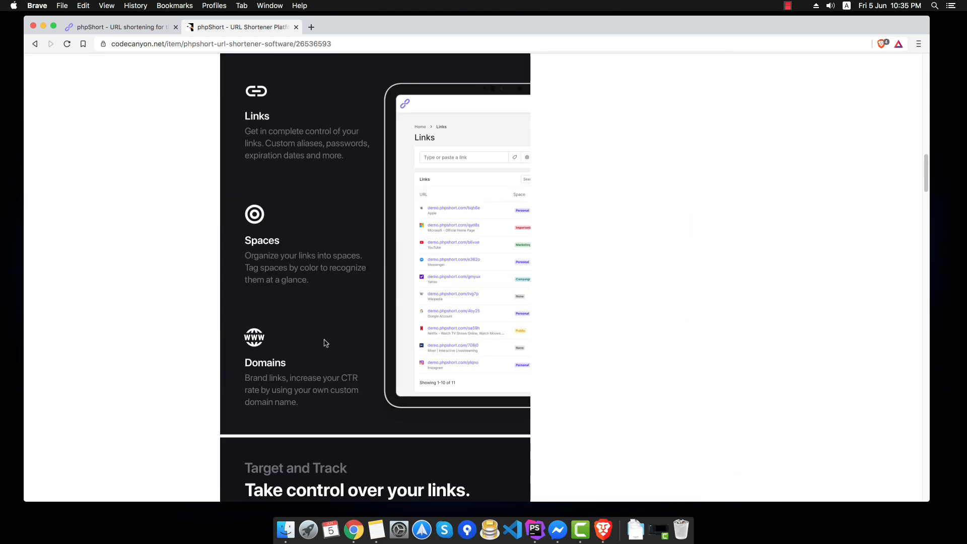
{"action": "scroll", "coordinate": [318, 341], "scroll_direction": "down", "scroll_amount": 10}
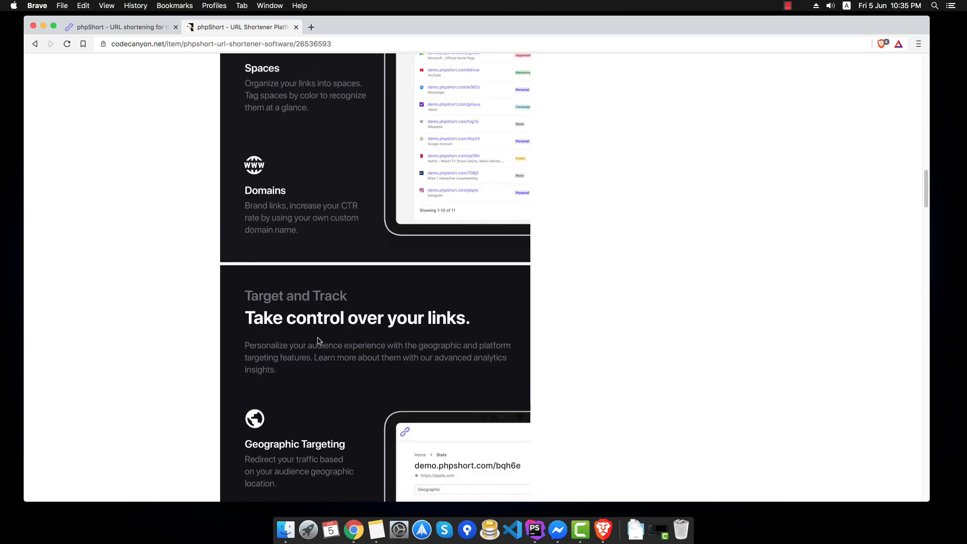
{"action": "scroll", "coordinate": [319, 341], "scroll_direction": "down", "scroll_amount": 15}
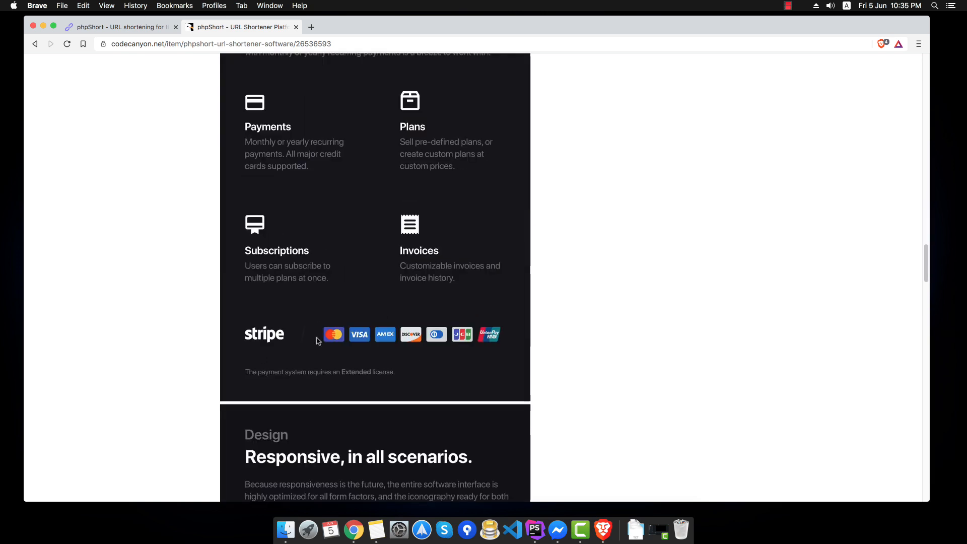
{"action": "scroll", "coordinate": [318, 340], "scroll_direction": "down", "scroll_amount": 15}
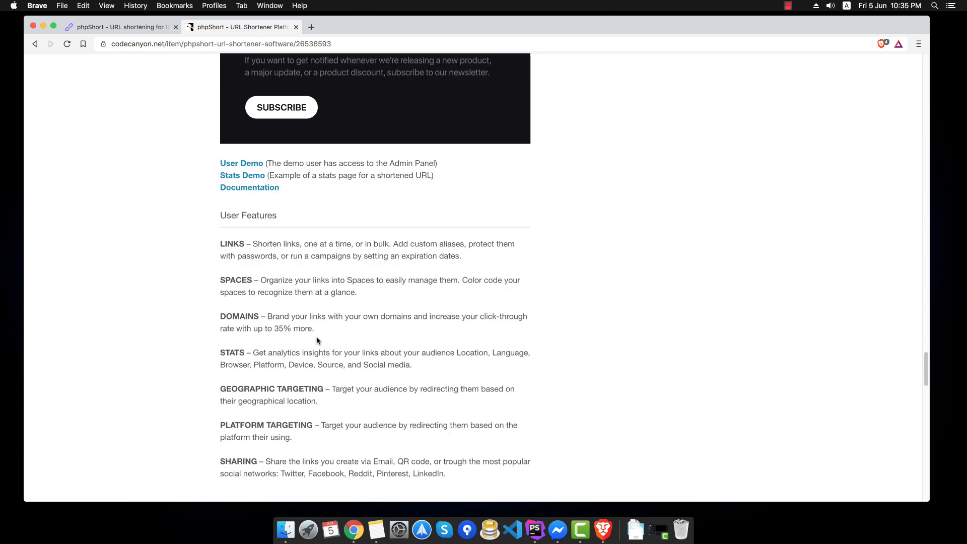
{"action": "left_click", "coordinate": [240, 188], "text": "super"}
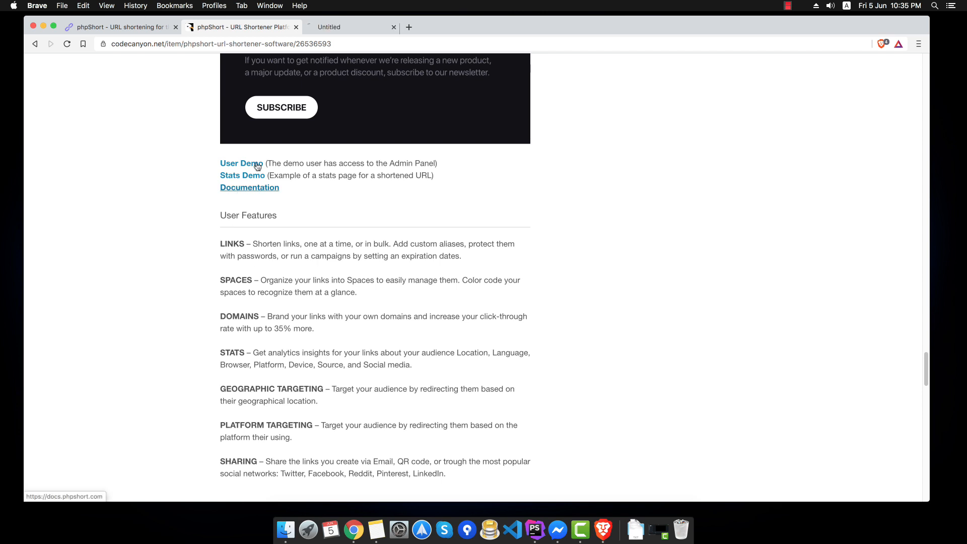
- Read the documentation's Overview and Requirements, then return to the phpShort landing page tab
{"action": "left_click", "coordinate": [349, 28]}
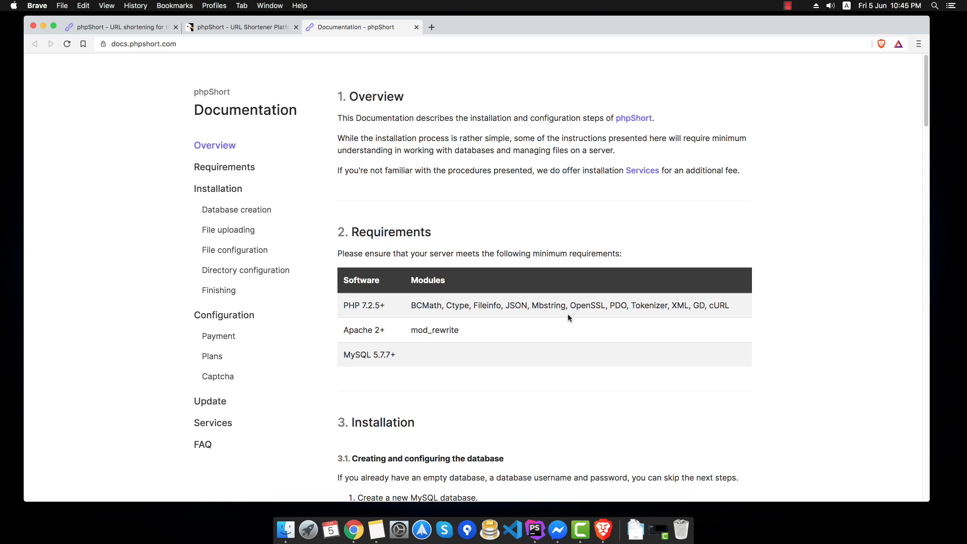
{"action": "left_click", "coordinate": [117, 27]}
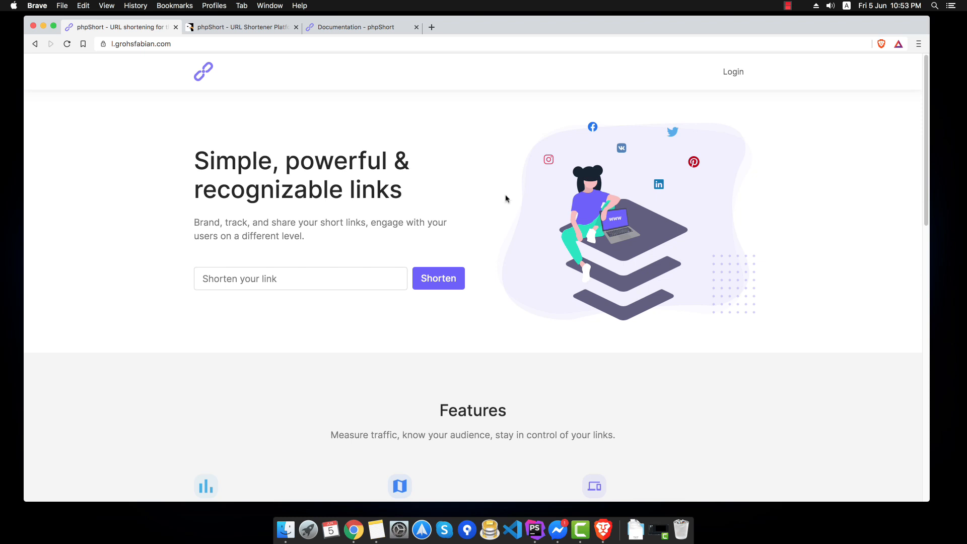
- Compare the $49 Regular and $199 Extended licenses, then scroll to the Payment System section
{"action": "left_click", "coordinate": [244, 30]}
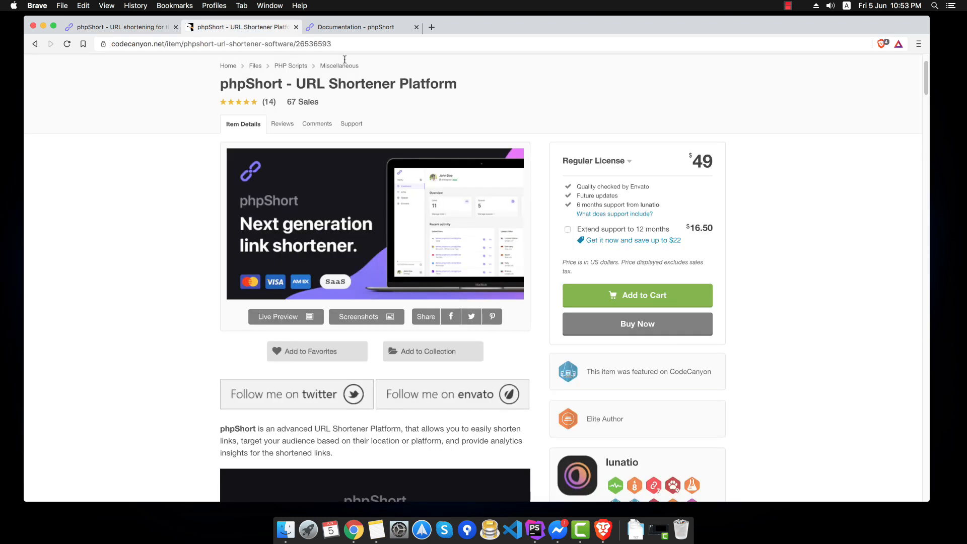
{"action": "left_click", "coordinate": [608, 161]}
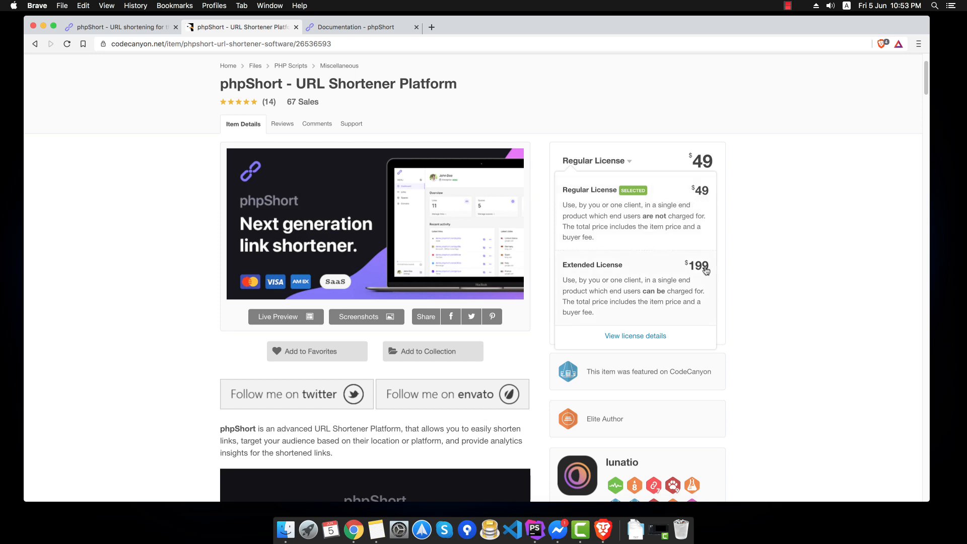
{"action": "scroll", "coordinate": [474, 257], "scroll_direction": "down", "scroll_amount": 15}
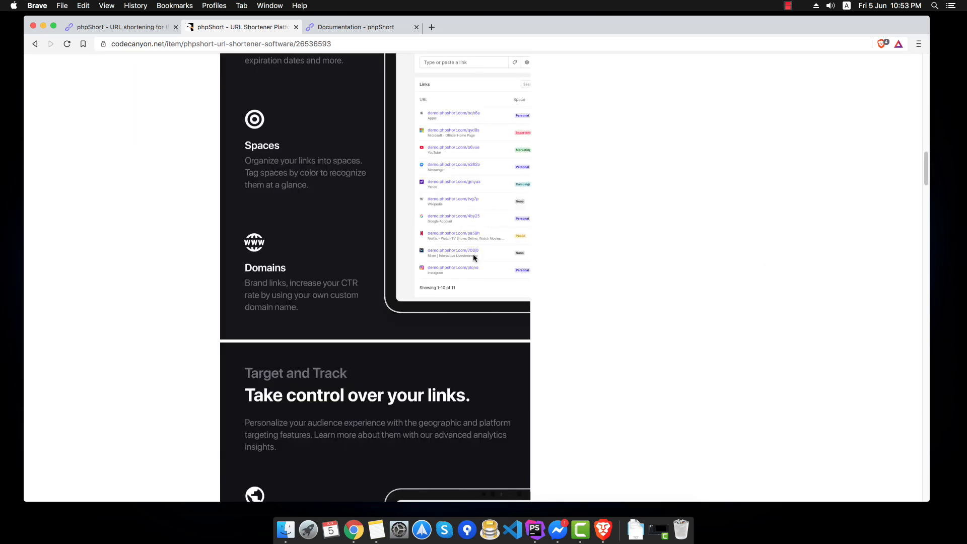
{"action": "scroll", "coordinate": [473, 258], "scroll_direction": "down", "scroll_amount": 15}
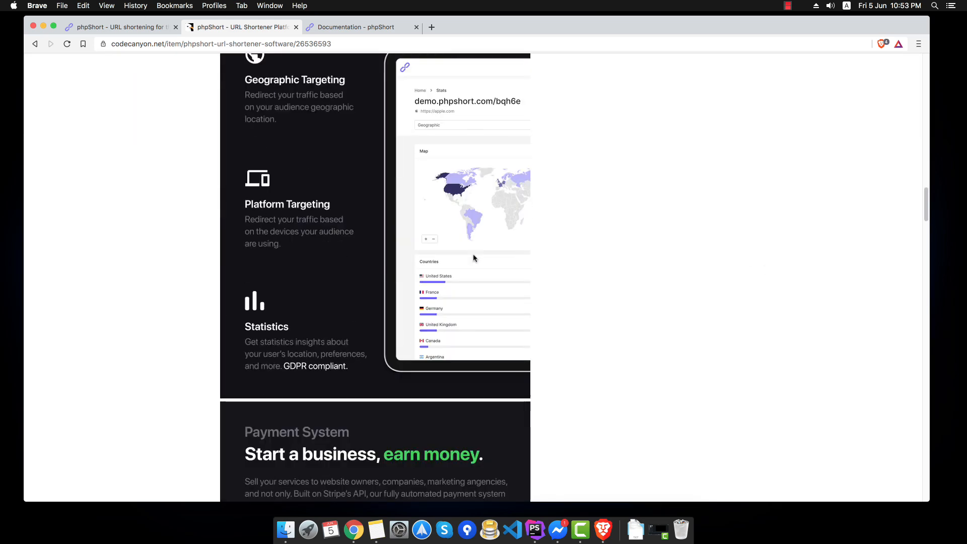
{"action": "scroll", "coordinate": [472, 257], "scroll_direction": "down", "scroll_amount": 4}
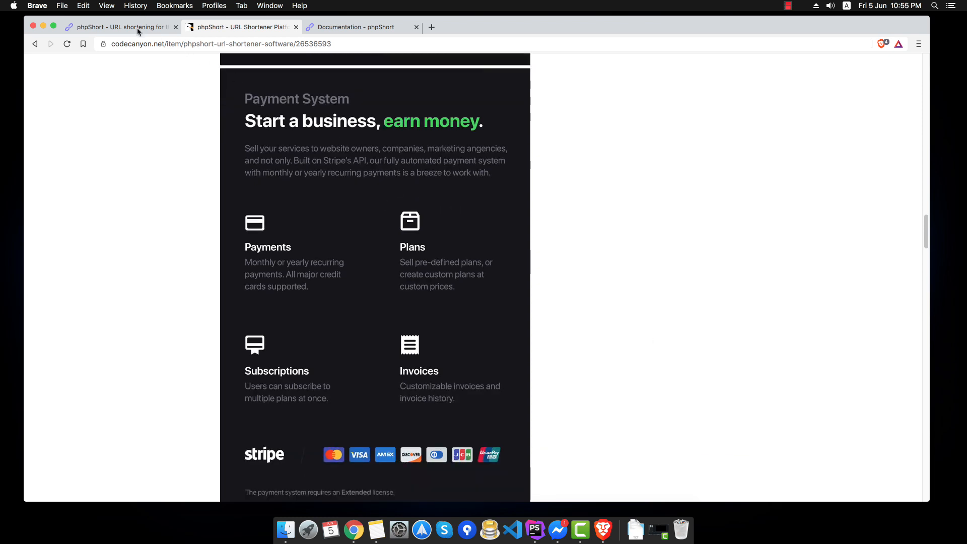
- Switch back to the phpShort landing page and turn on the dark theme
{"action": "left_click", "coordinate": [137, 30]}
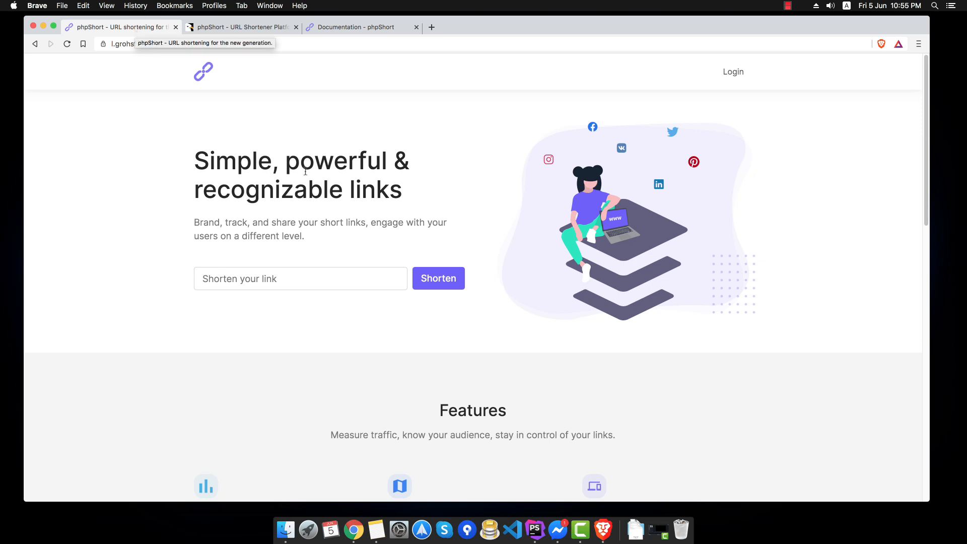
{"action": "scroll", "coordinate": [474, 249], "scroll_direction": "down", "scroll_amount": 10}
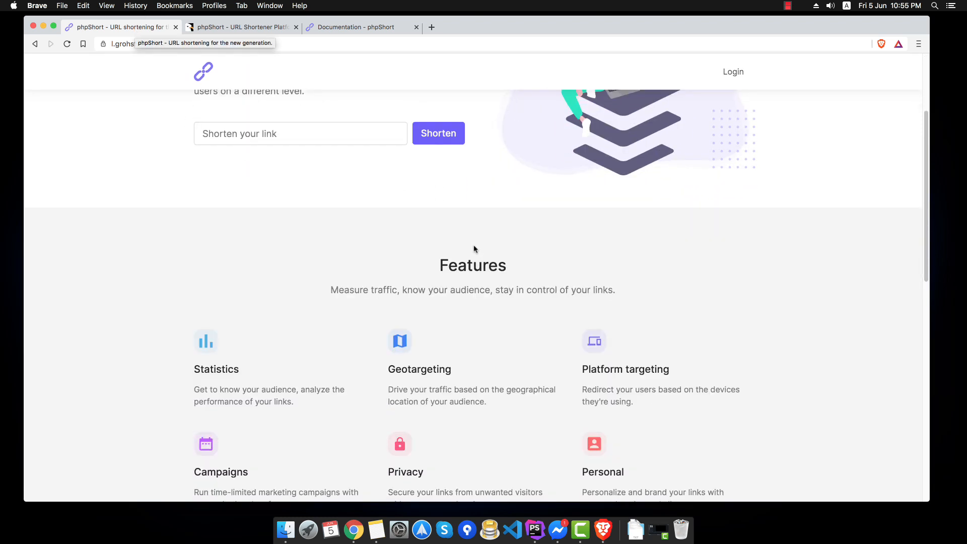
{"action": "scroll", "coordinate": [473, 249], "scroll_direction": "down", "scroll_amount": 3}
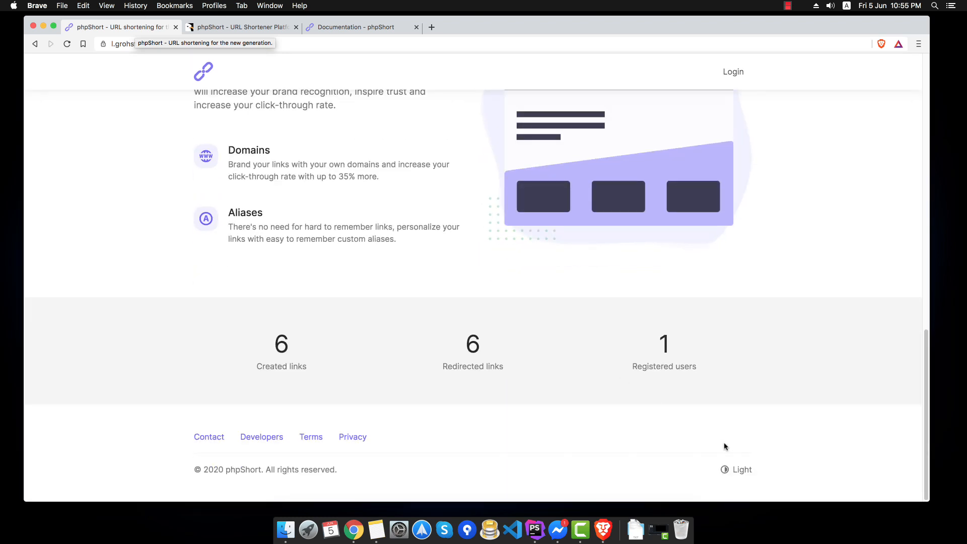
{"action": "left_click", "coordinate": [740, 471]}
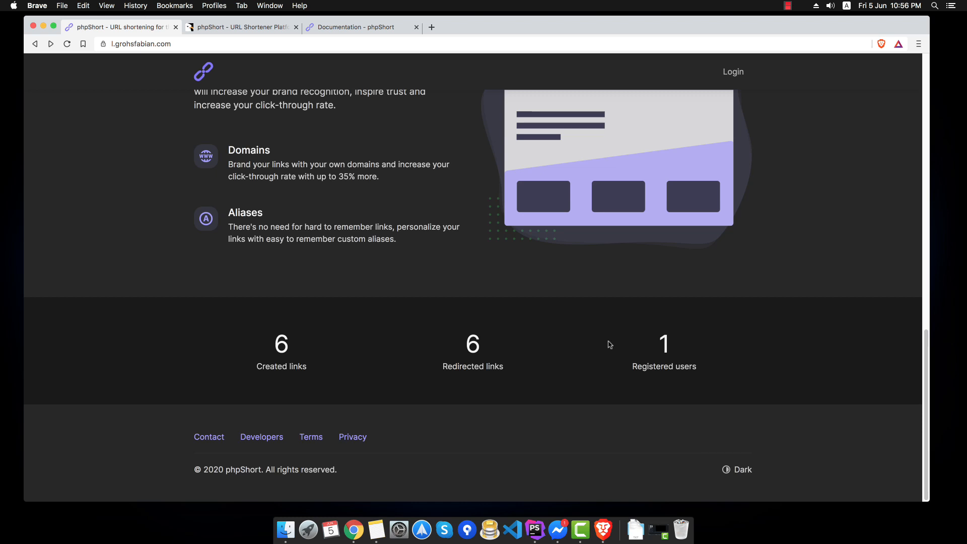
- Log in with the admin email and pasted password, with Remember me ticked
{"action": "scroll", "coordinate": [625, 317], "scroll_direction": "up", "scroll_amount": 10}
{"action": "left_click", "coordinate": [728, 73]}
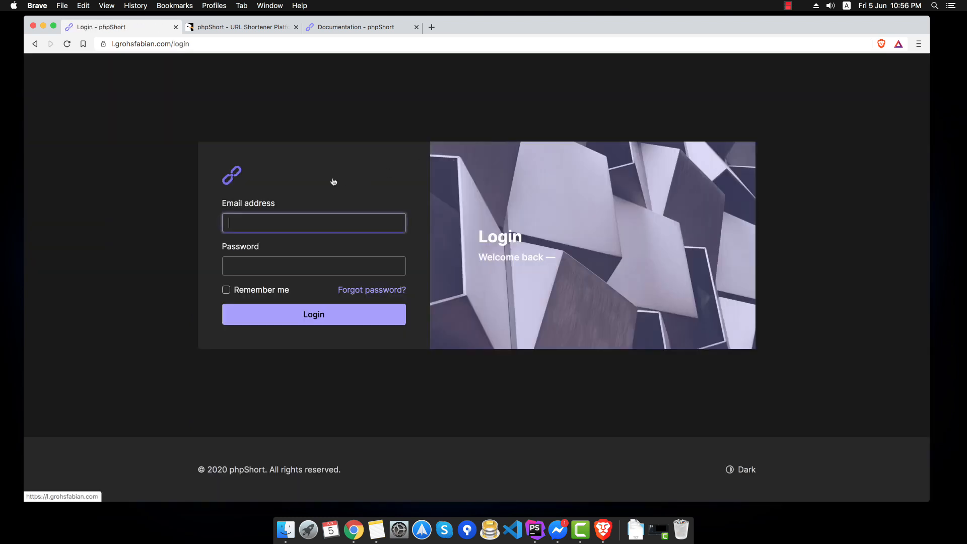
{"action": "type", "text": "test@t"}
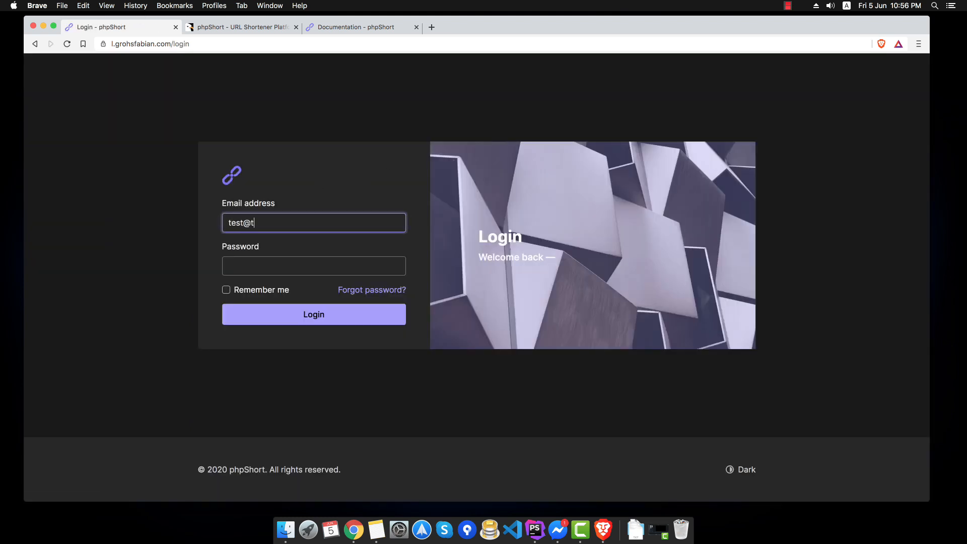
{"action": "type", "text": "est.com"}
{"action": "key", "text": "Tab"}
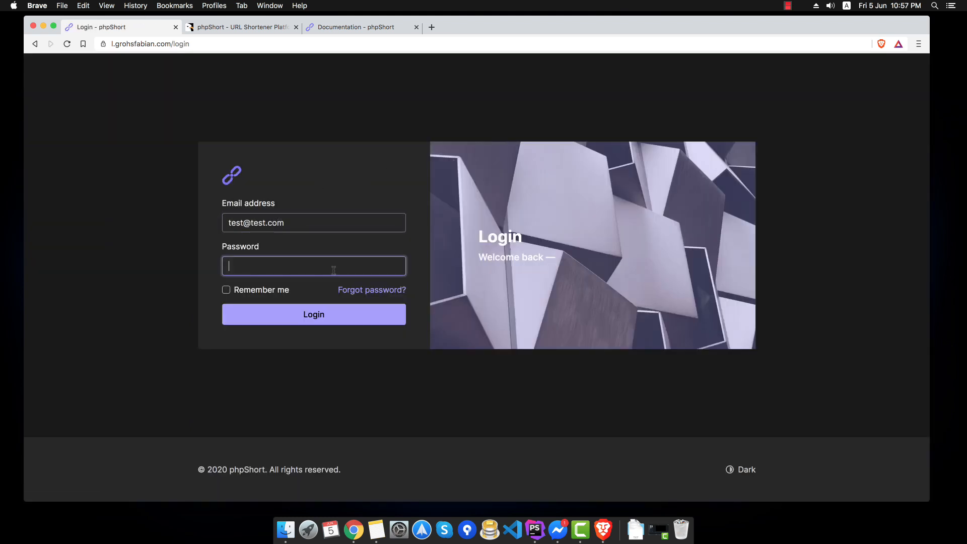
{"action": "key", "text": "super+v"}
{"action": "left_click", "coordinate": [269, 291]}
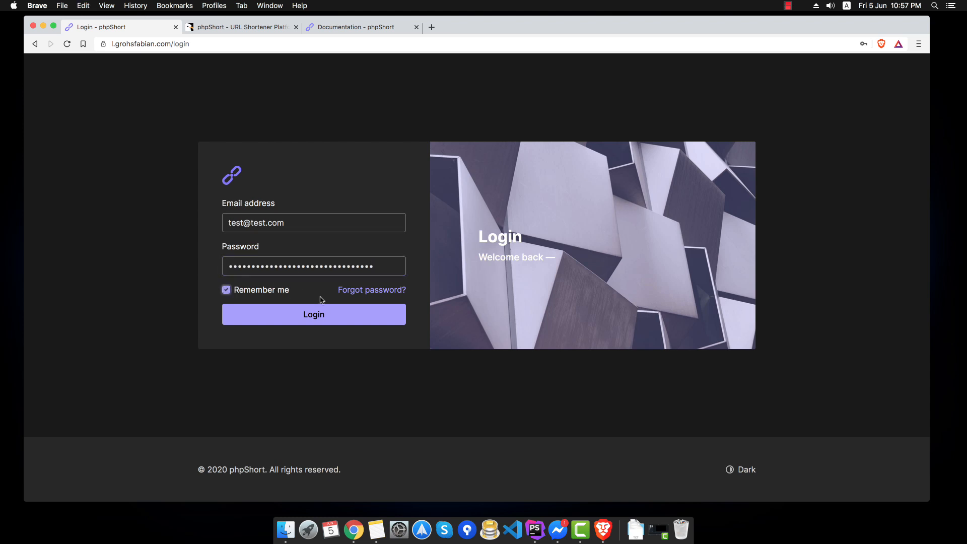
{"action": "left_click", "coordinate": [322, 313]}
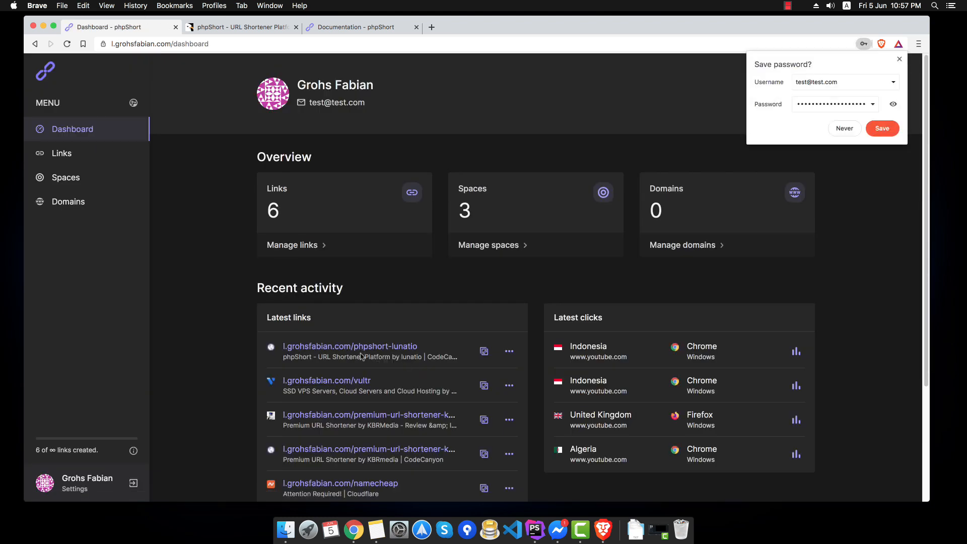
- Dismiss the save-password prompt, check the site's domain in the address bar, then open Manage domains
{"action": "left_click", "coordinate": [899, 60]}
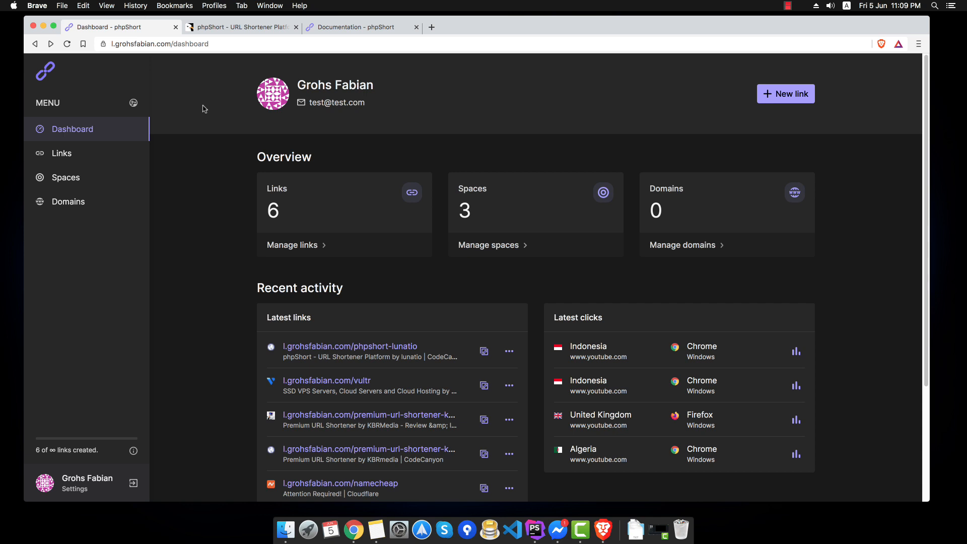
{"action": "scroll", "coordinate": [203, 108], "scroll_direction": "down", "scroll_amount": 1}
{"action": "scroll", "coordinate": [203, 109], "scroll_direction": "up", "scroll_amount": 1}
{"action": "left_click_drag", "start_coordinate": [171, 45], "coordinate": [111, 45]}
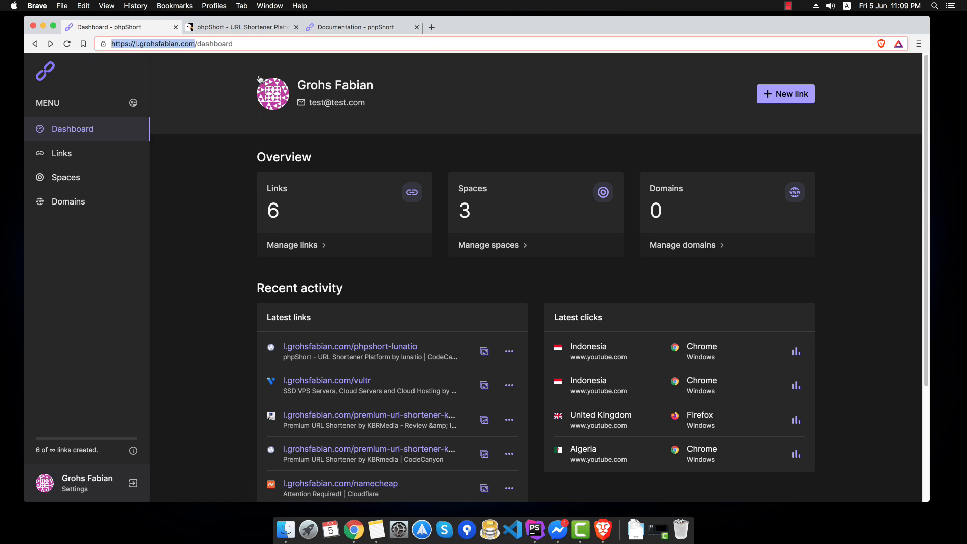
{"action": "left_click", "coordinate": [200, 96]}
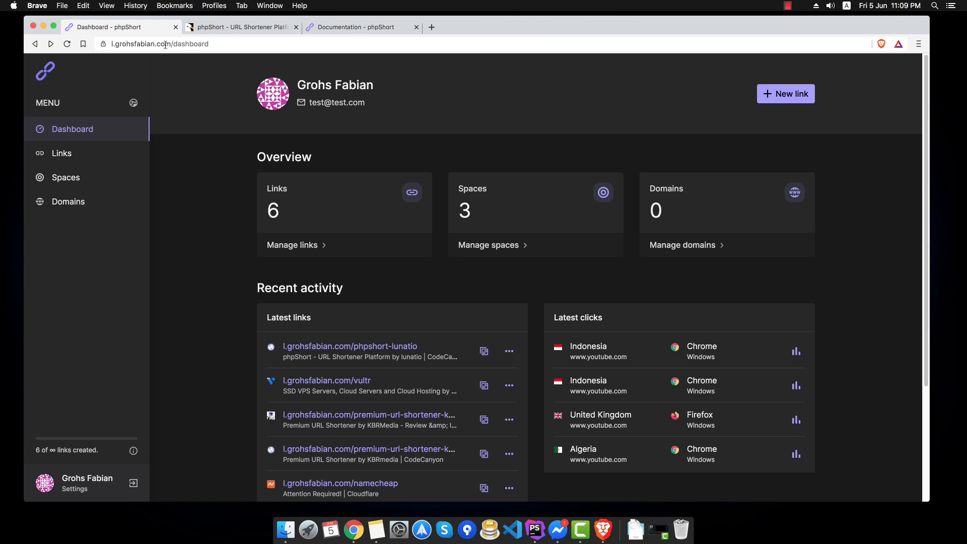
{"action": "left_click_drag", "start_coordinate": [172, 44], "coordinate": [109, 45]}
{"action": "left_click", "coordinate": [467, 155]}
{"action": "left_click", "coordinate": [690, 244]}
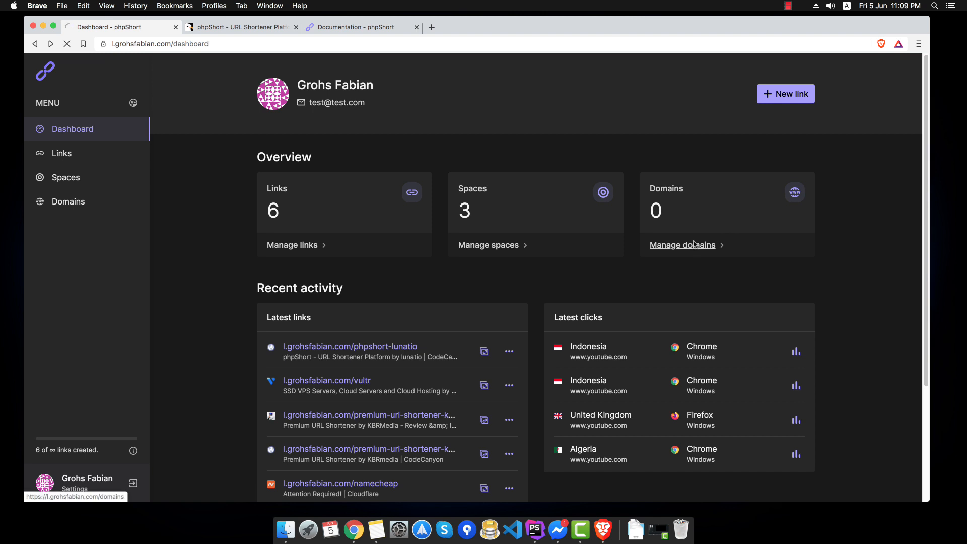
- Start a new custom domain, trying l.learnscraping.com and custom-ali in the form without saving
{"action": "left_click", "coordinate": [802, 103]}
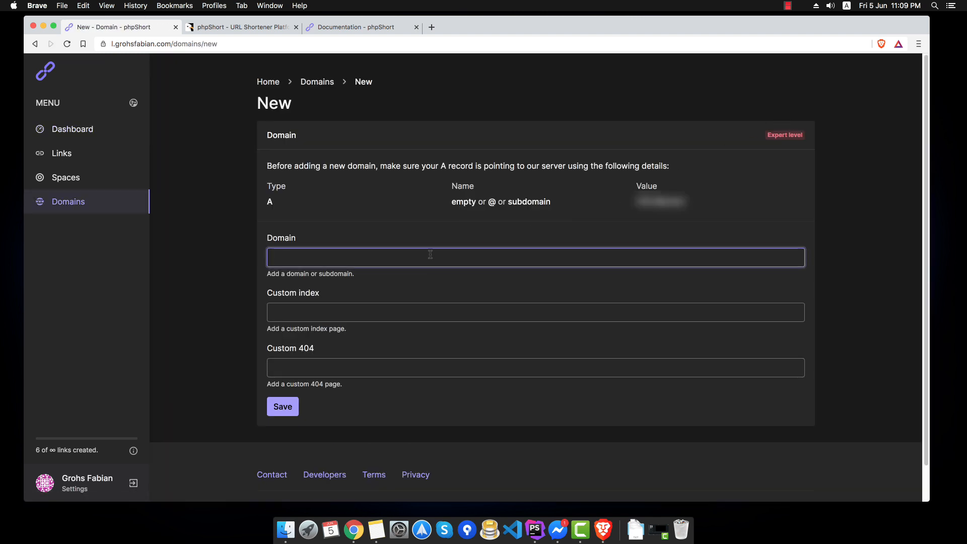
{"action": "type", "text": "l."}
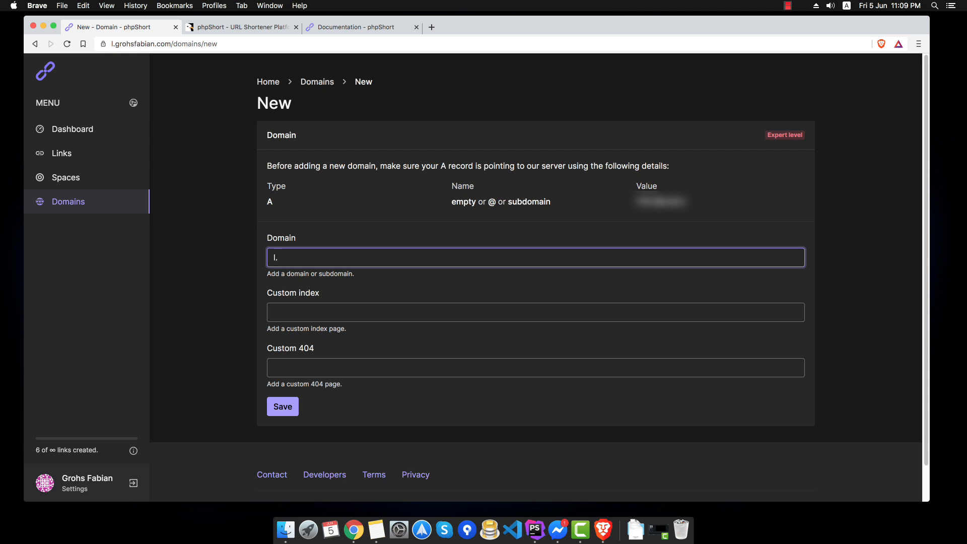
{"action": "type", "text": "learnscraping.com/"}
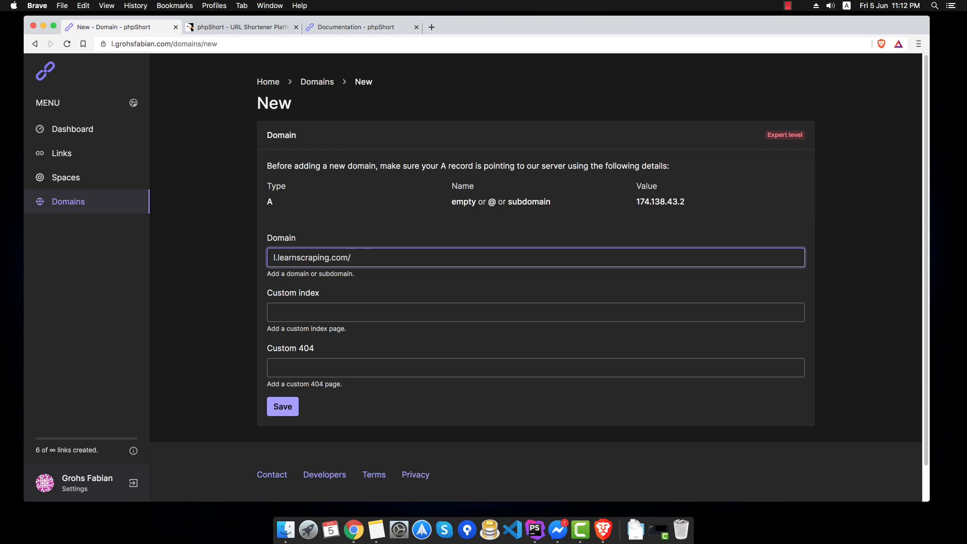
{"action": "type", "text": "custom-ali"}
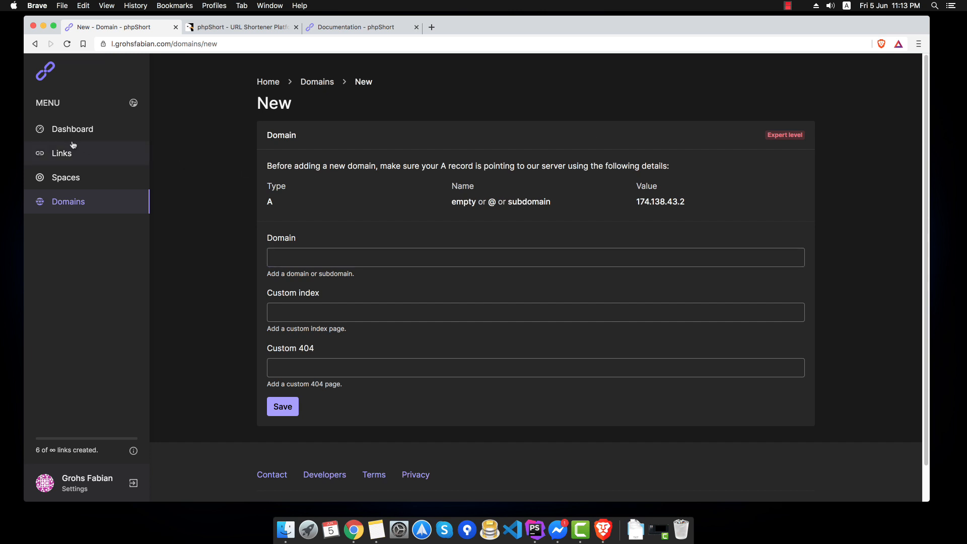
- Back on the dashboard, open and close the newest link's actions menu, then go to Links
{"action": "left_click", "coordinate": [78, 130]}
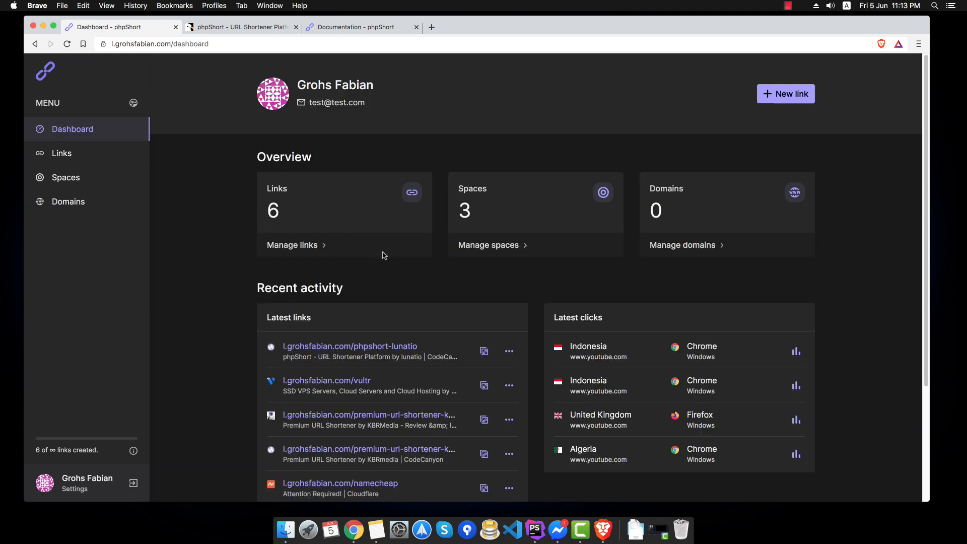
{"action": "scroll", "coordinate": [396, 257], "scroll_direction": "down", "scroll_amount": 1}
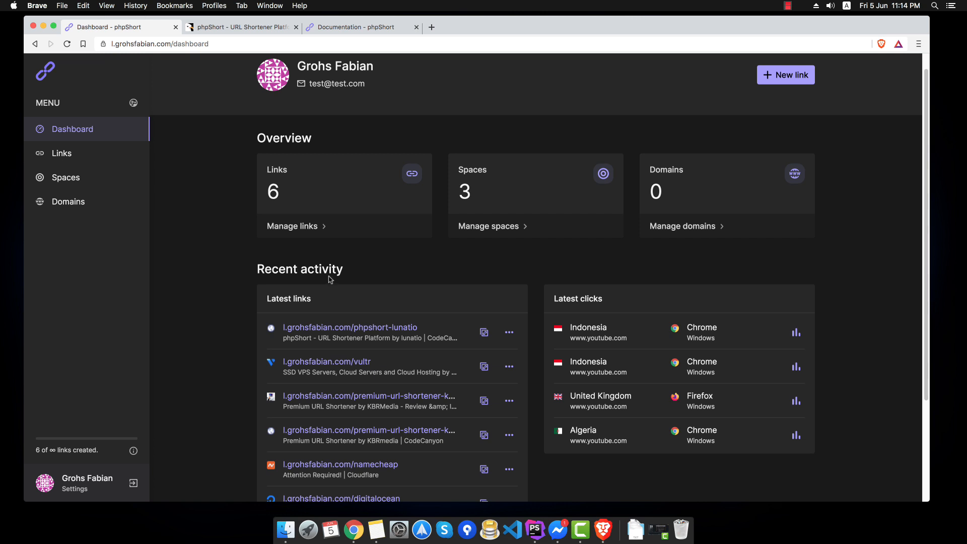
{"action": "scroll", "coordinate": [325, 278], "scroll_direction": "down", "scroll_amount": 2}
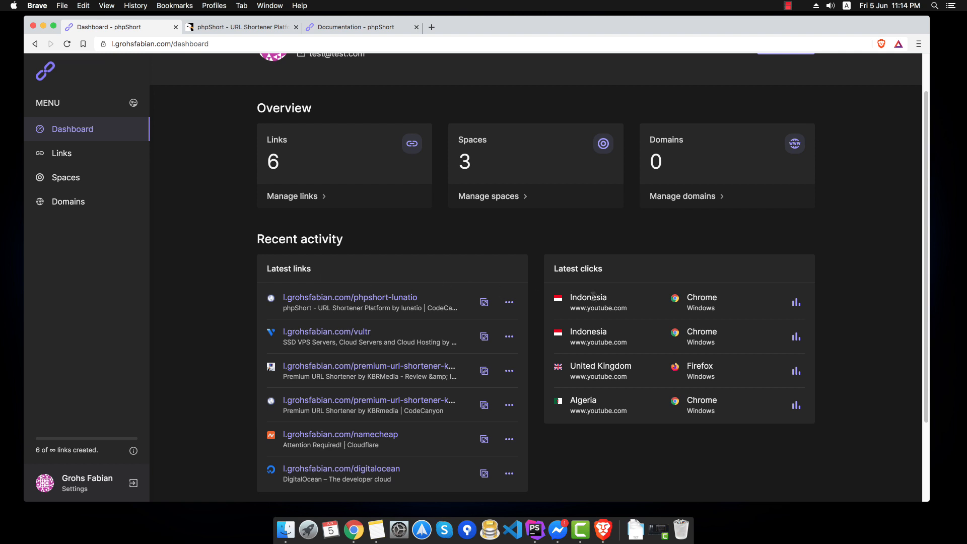
{"action": "left_click", "coordinate": [509, 302]}
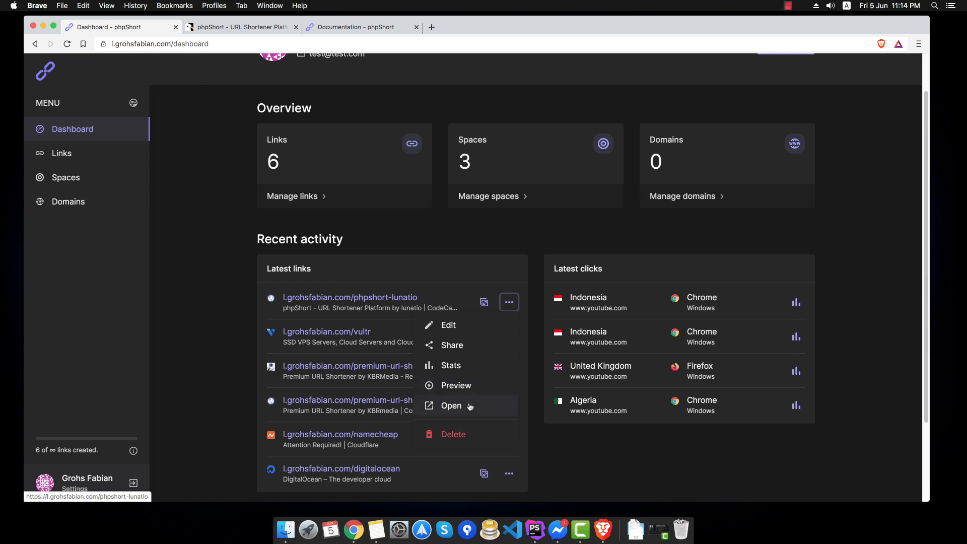
{"action": "left_click", "coordinate": [671, 450]}
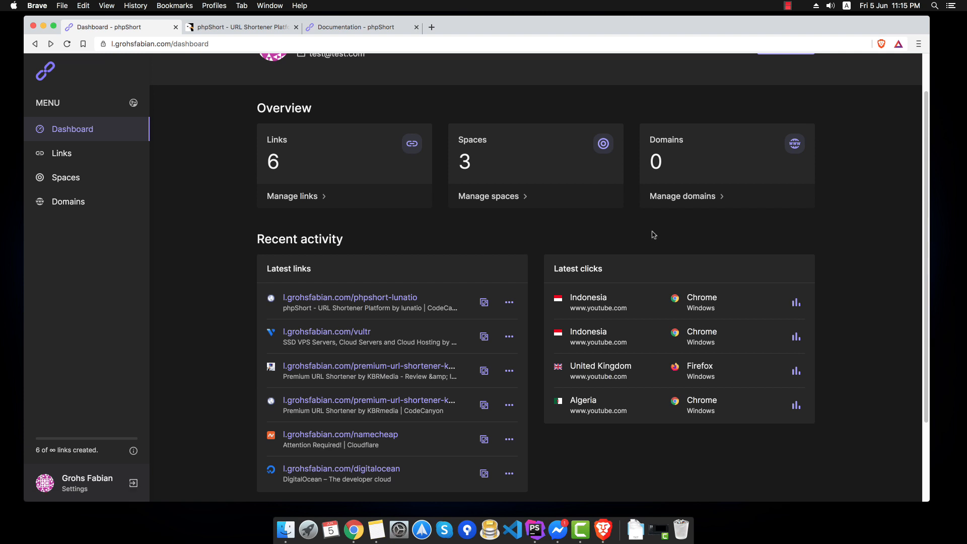
{"action": "left_click", "coordinate": [65, 161]}
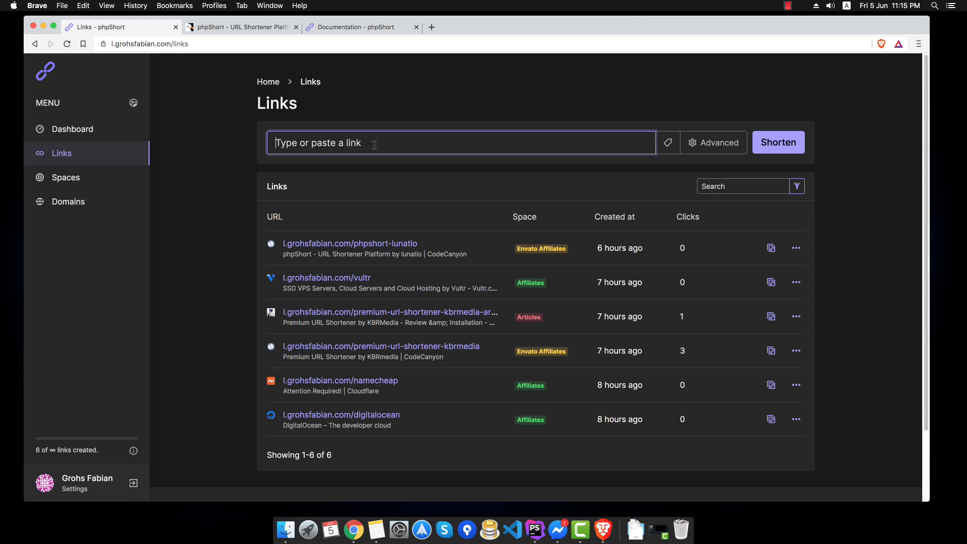
{"action": "type", "text": "https://"}
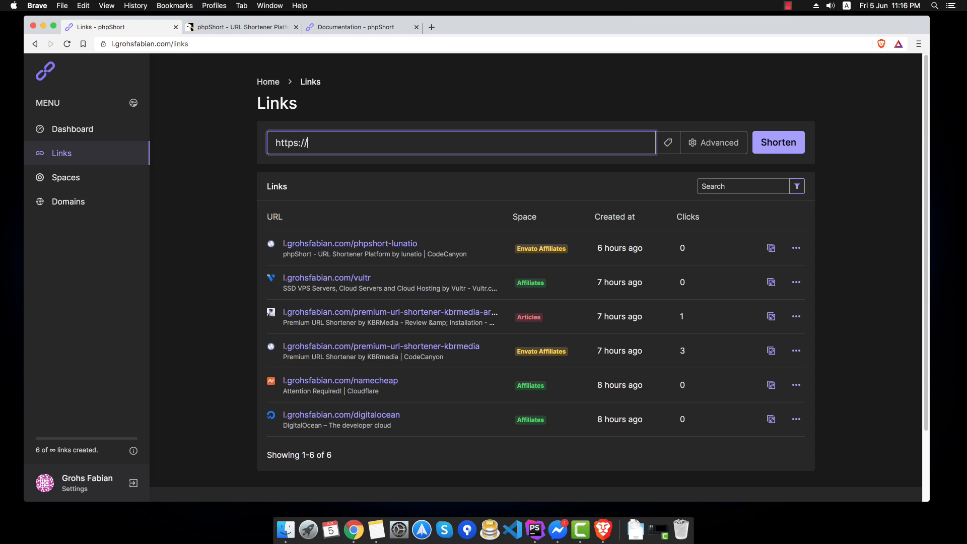
{"action": "type", "text": "google.com"}
{"action": "key", "text": "Return"}
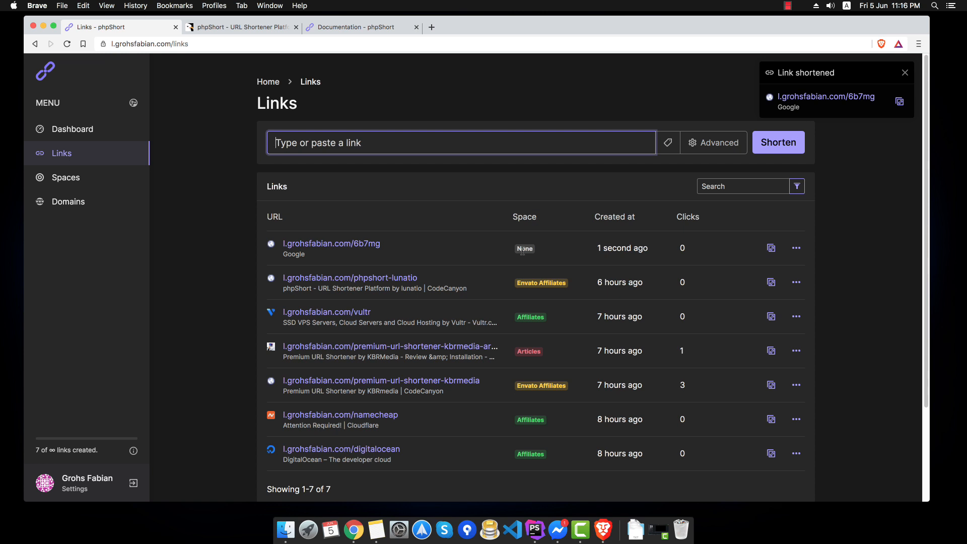
{"action": "double_click", "coordinate": [397, 249]}
{"action": "left_click", "coordinate": [396, 250]}
{"action": "left_click_drag", "start_coordinate": [390, 244], "coordinate": [352, 246]}
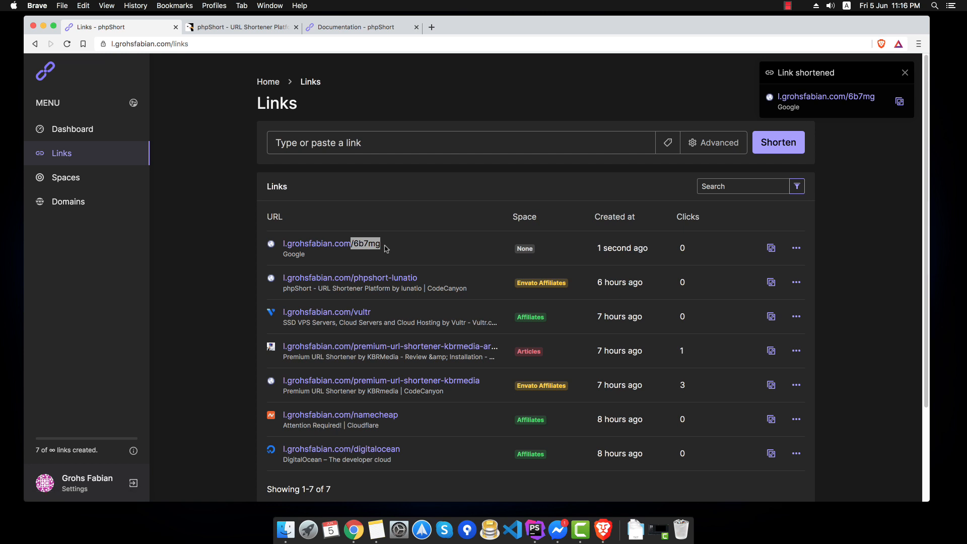
{"action": "left_click", "coordinate": [413, 249]}
- Visit the 6b7mg short link in a new tab, then reload the links list to see 1 click
{"action": "left_click", "coordinate": [431, 27]}
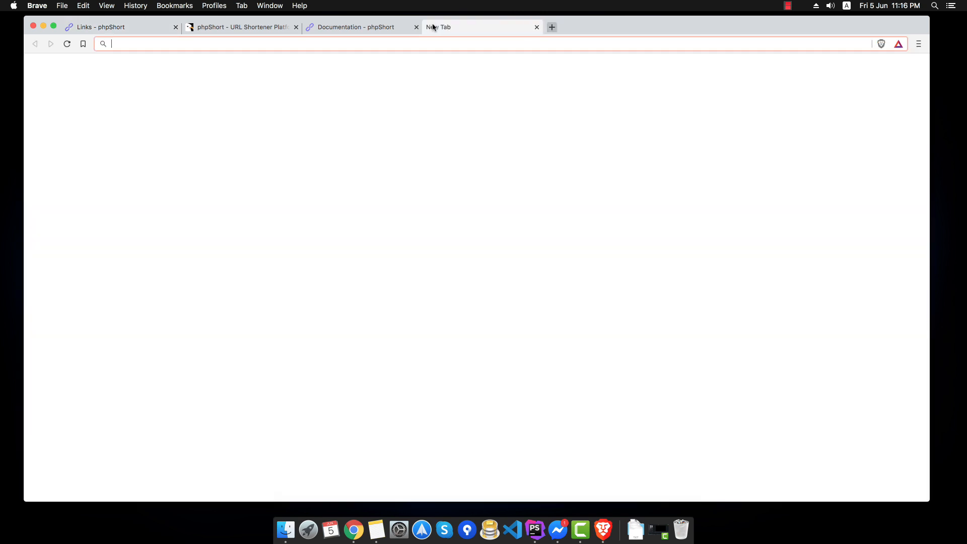
{"action": "key", "text": "super+v"}
{"action": "key", "text": "Return"}
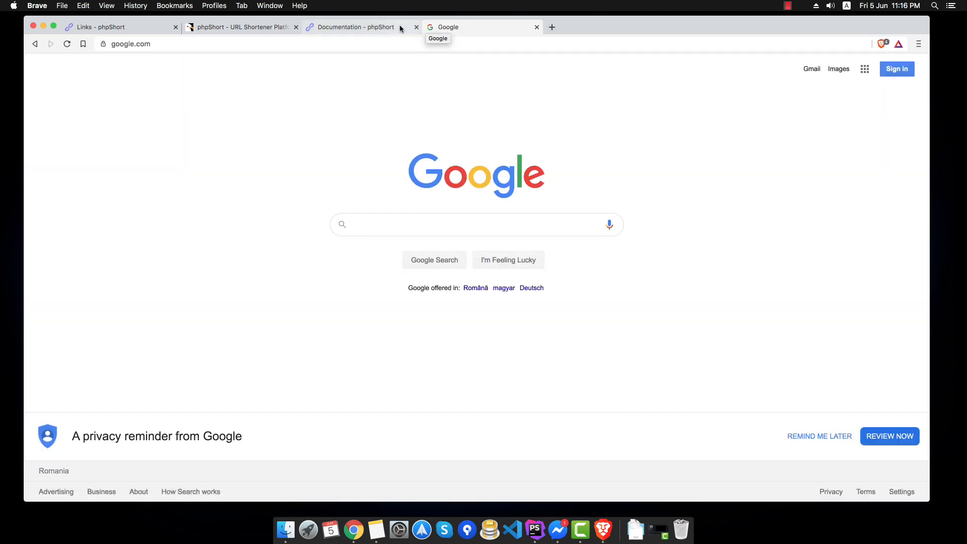
{"action": "left_click", "coordinate": [160, 31]}
{"action": "left_click", "coordinate": [71, 44]}
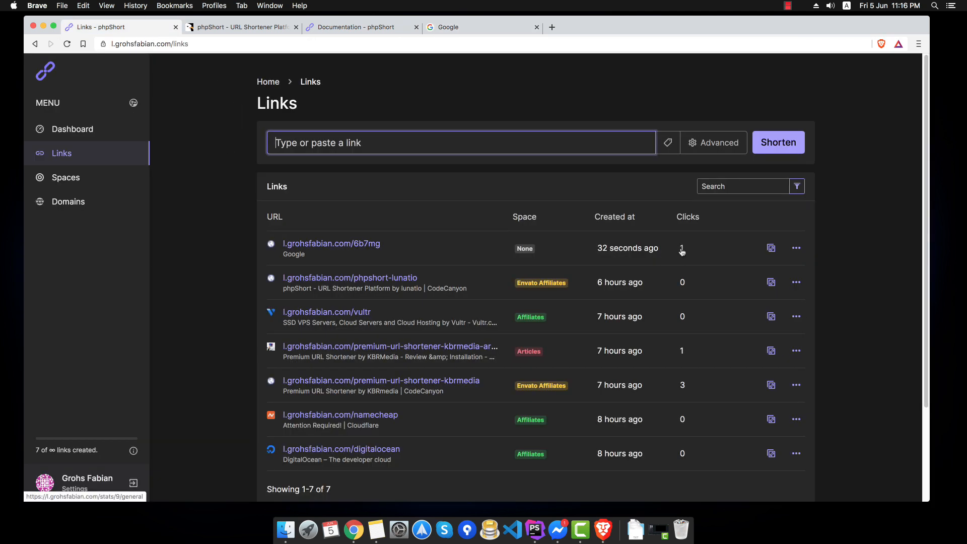
{"action": "left_click", "coordinate": [681, 250]}
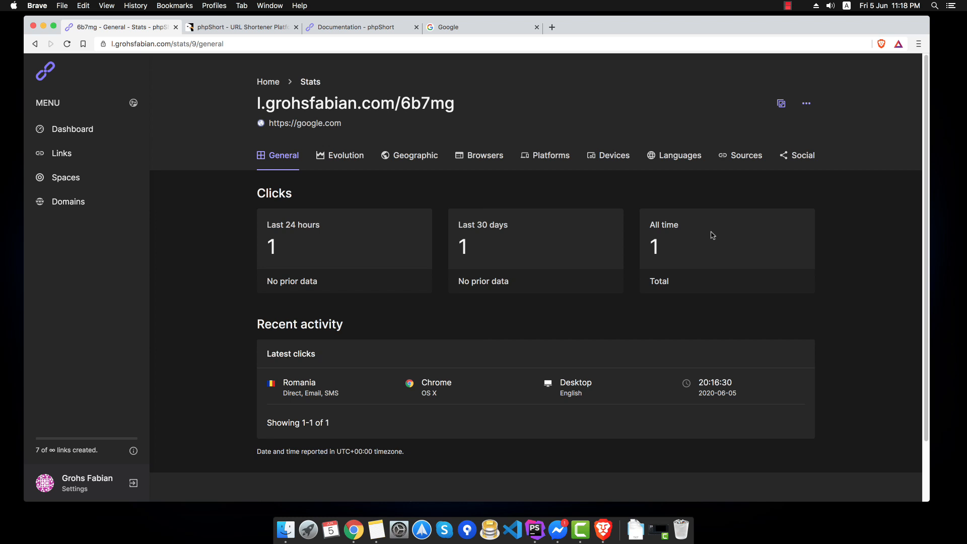
{"action": "double_click", "coordinate": [653, 246]}
{"action": "left_click_drag", "start_coordinate": [519, 247], "coordinate": [409, 248]}
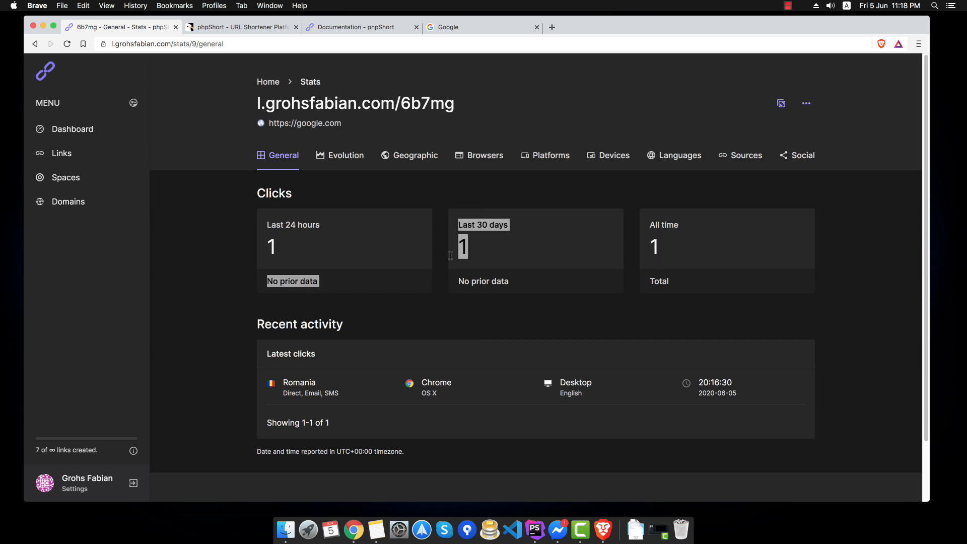
{"action": "left_click", "coordinate": [286, 244]}
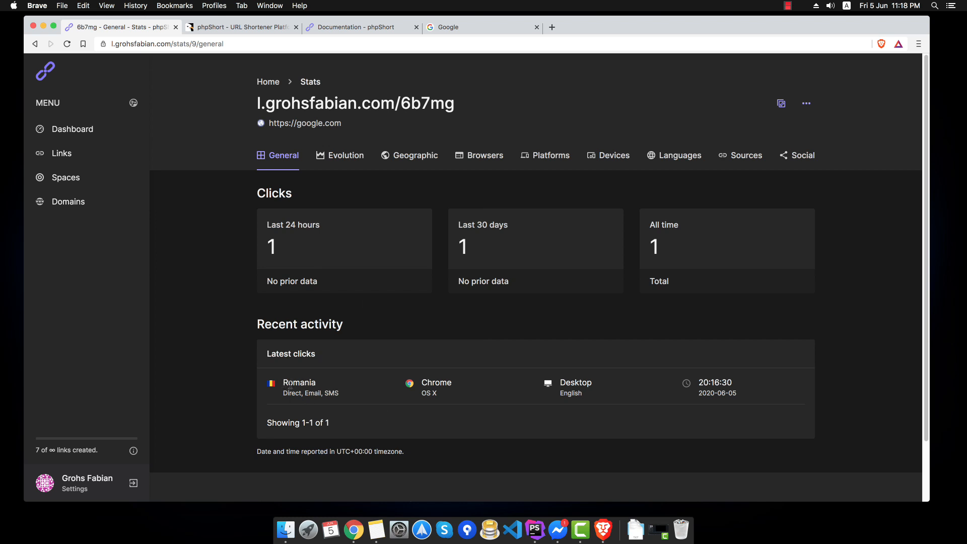
{"action": "left_click_drag", "start_coordinate": [415, 383], "coordinate": [709, 394]}
{"action": "left_click", "coordinate": [725, 395]}
{"action": "left_click", "coordinate": [347, 155]}
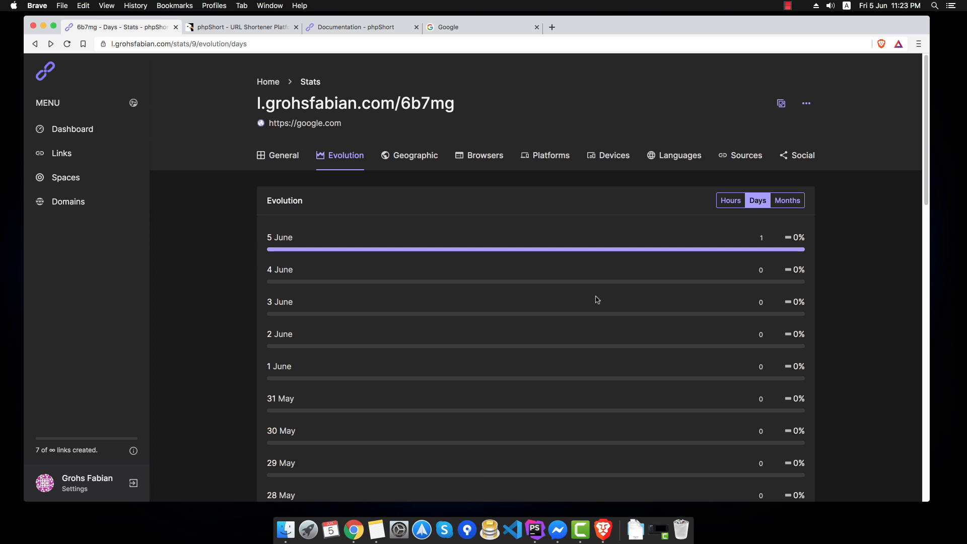
{"action": "left_click", "coordinate": [64, 159]}
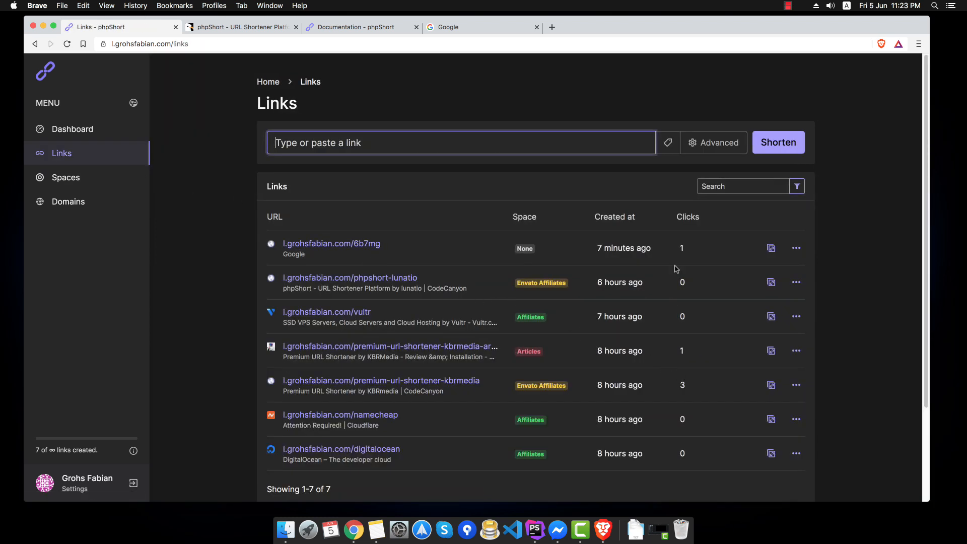
- Open the premium-url-shortener-kbrmedia link's stats and view its click Evolution by hour, then by month
{"action": "left_click", "coordinate": [682, 386]}
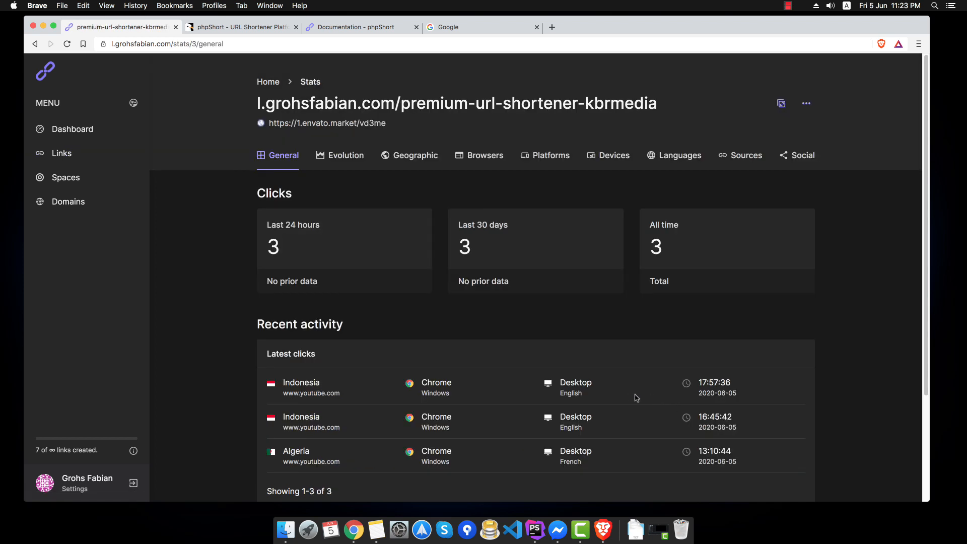
{"action": "left_click", "coordinate": [344, 162]}
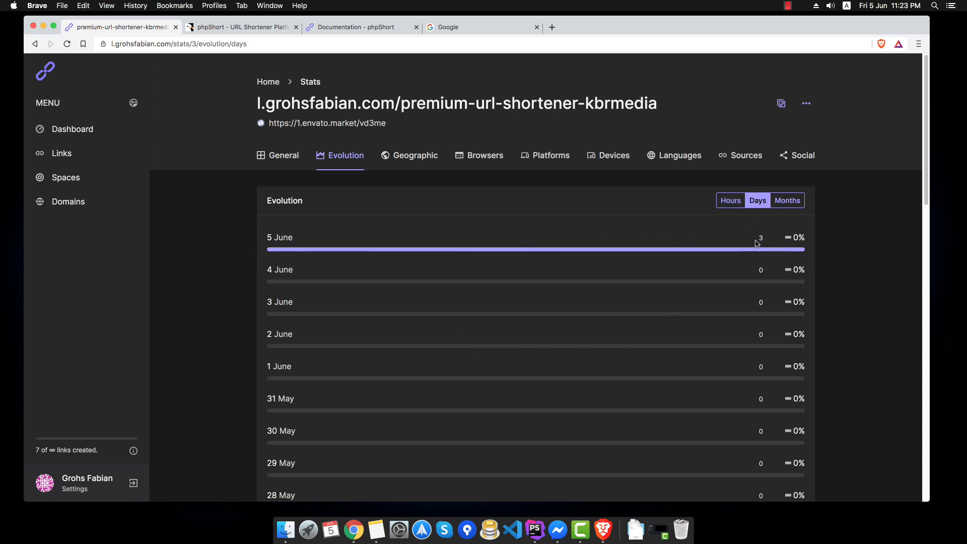
{"action": "left_click", "coordinate": [732, 204]}
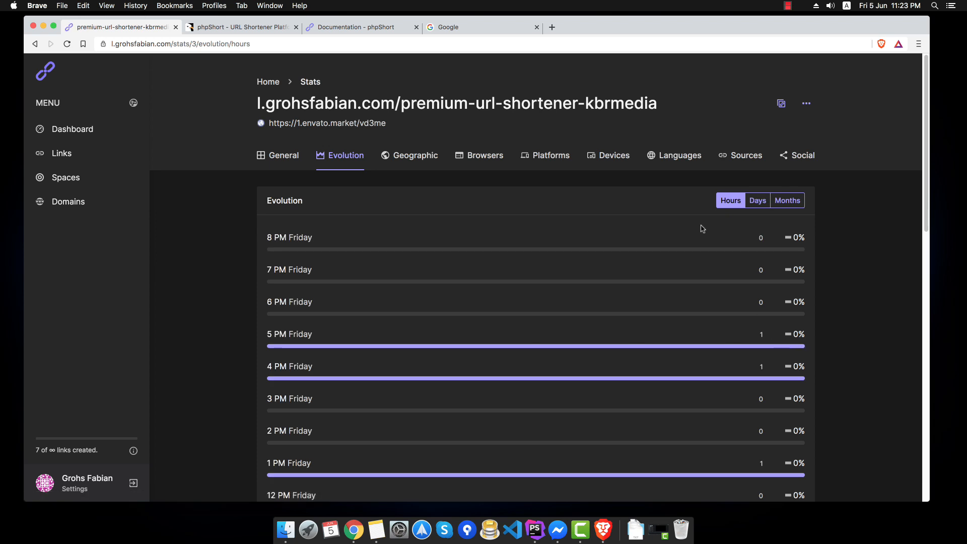
{"action": "scroll", "coordinate": [702, 228], "scroll_direction": "down", "scroll_amount": 2}
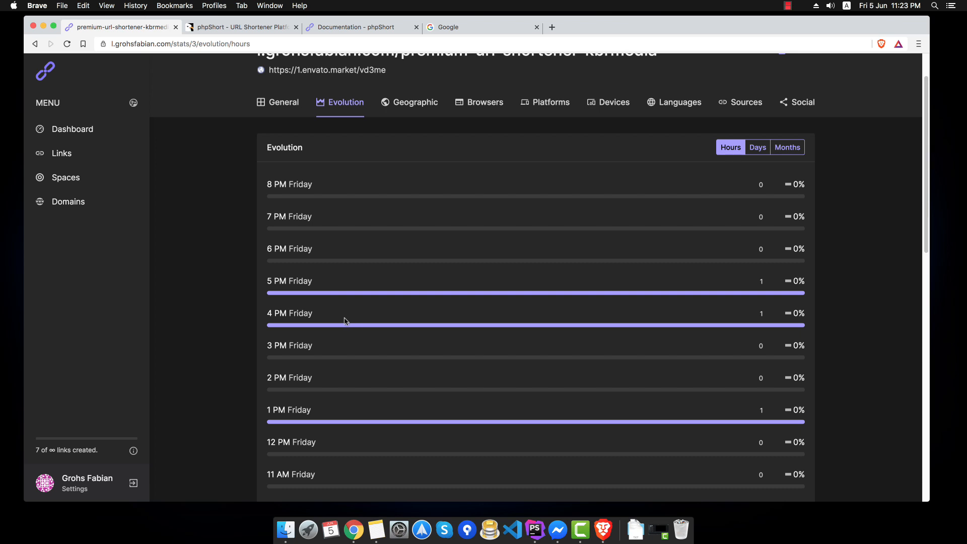
{"action": "left_click_drag", "start_coordinate": [267, 410], "coordinate": [310, 410]}
{"action": "left_click", "coordinate": [785, 147]}
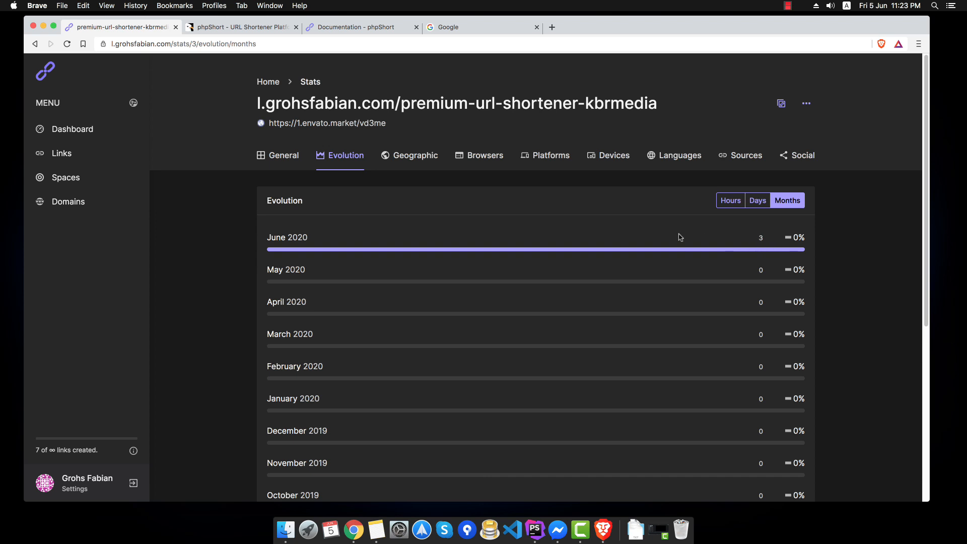
- Inspect the link's Geographic world map, including Algeria and Indonesia, and the Countries list, then view Browsers
{"action": "left_click", "coordinate": [406, 159]}
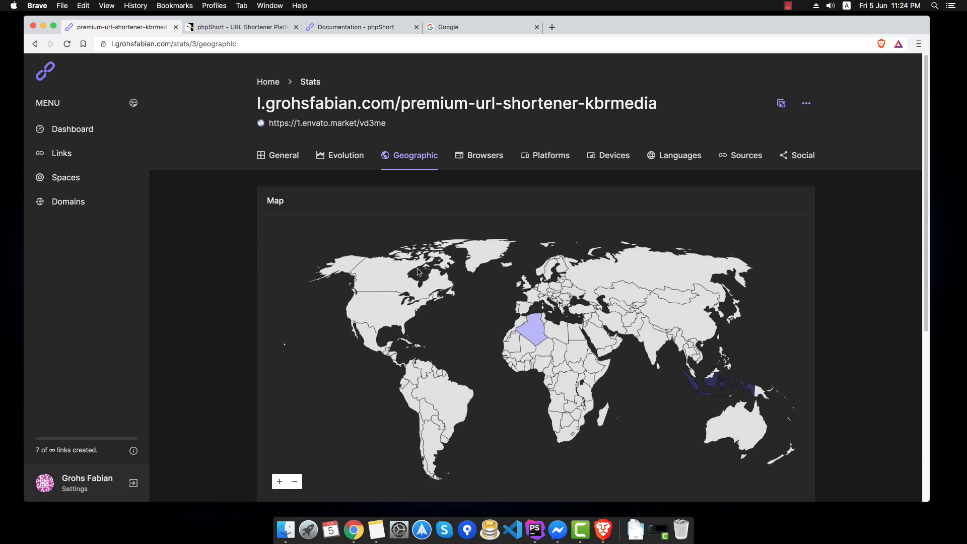
{"action": "scroll", "coordinate": [327, 257], "scroll_direction": "down", "scroll_amount": 1}
{"action": "scroll", "coordinate": [216, 258], "scroll_direction": "down", "scroll_amount": 5}
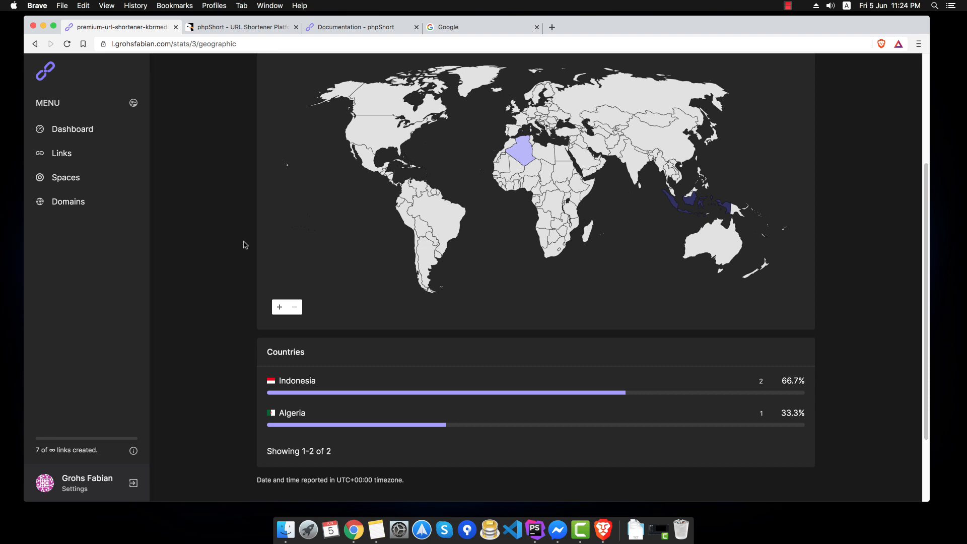
{"action": "mouse_move", "coordinate": [522, 155]}
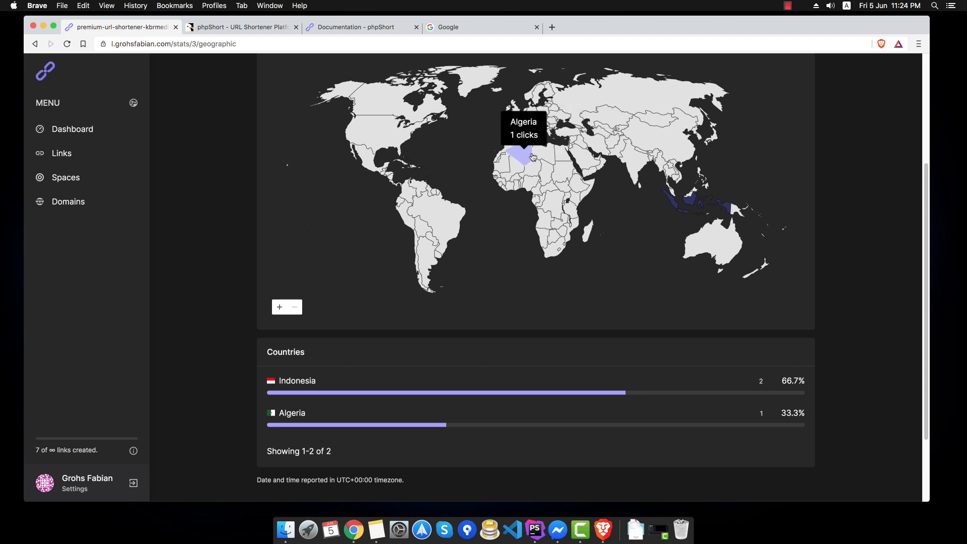
{"action": "mouse_move", "coordinate": [690, 202]}
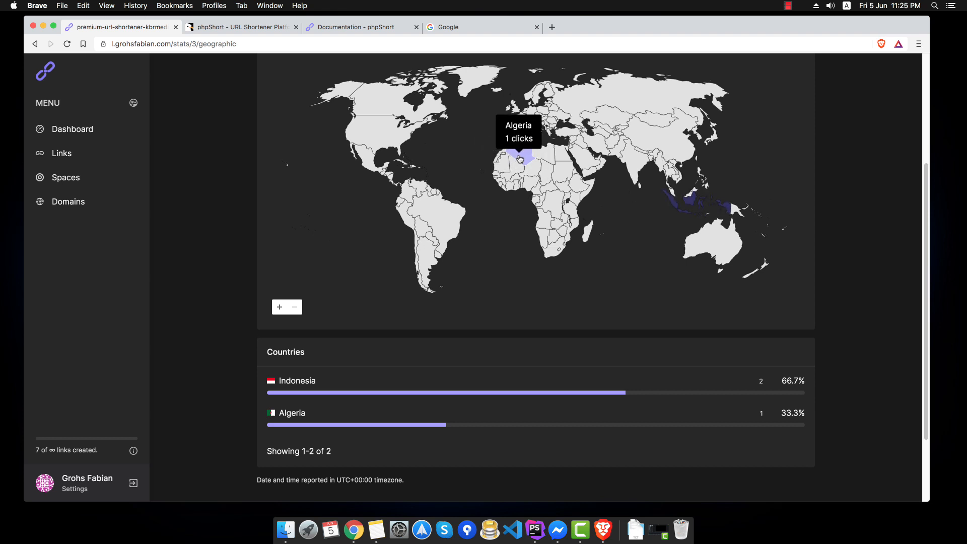
{"action": "scroll", "coordinate": [305, 324], "scroll_direction": "down", "scroll_amount": 2}
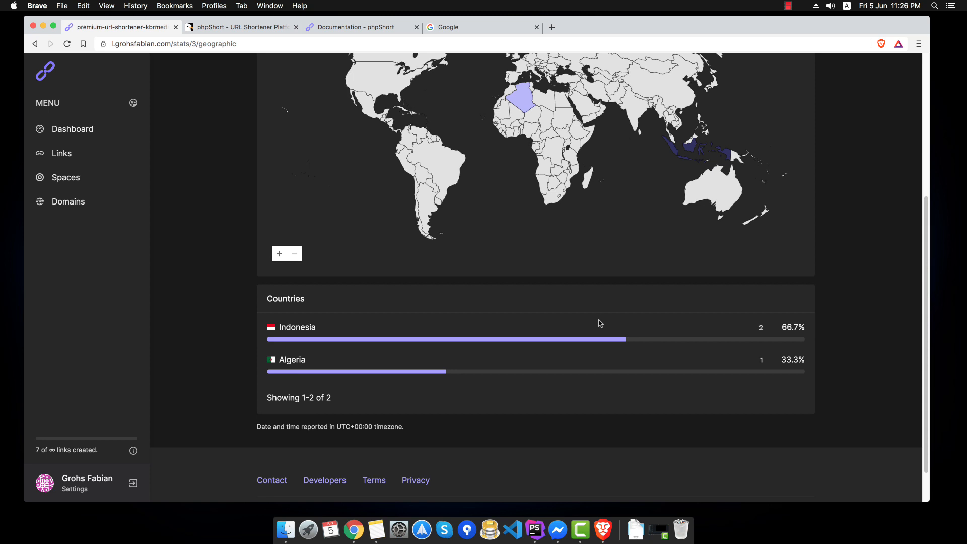
{"action": "left_click_drag", "start_coordinate": [787, 329], "coordinate": [809, 331]}
{"action": "scroll", "coordinate": [774, 328], "scroll_direction": "up", "scroll_amount": 5}
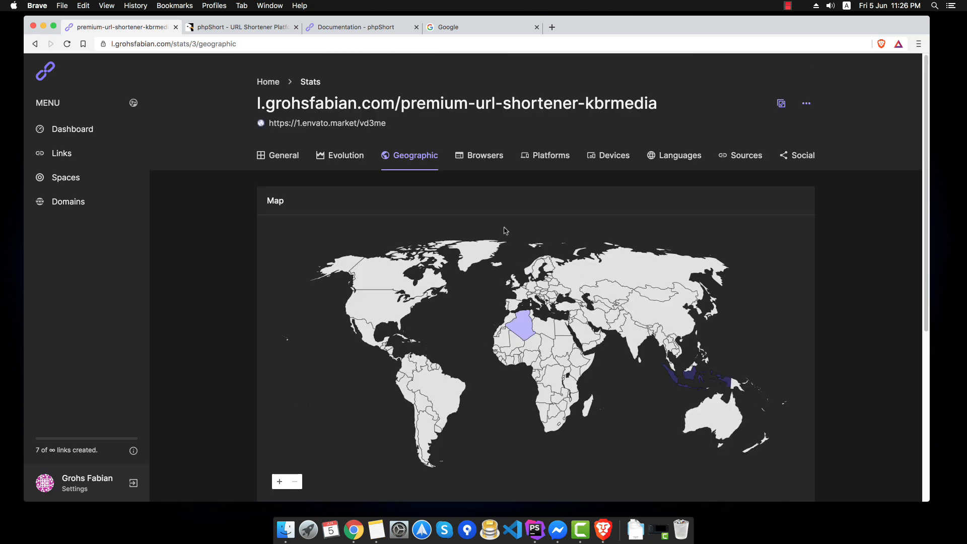
{"action": "key", "text": "super+r"}
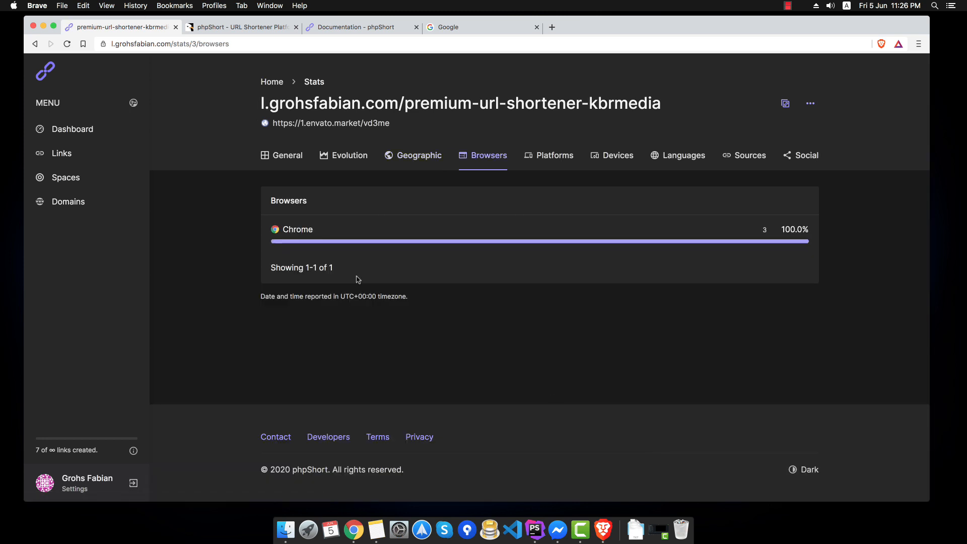
- Step through the Platforms, Devices, Languages, Sources and Social stats tabs, then go to Spaces
{"action": "left_click", "coordinate": [554, 157]}
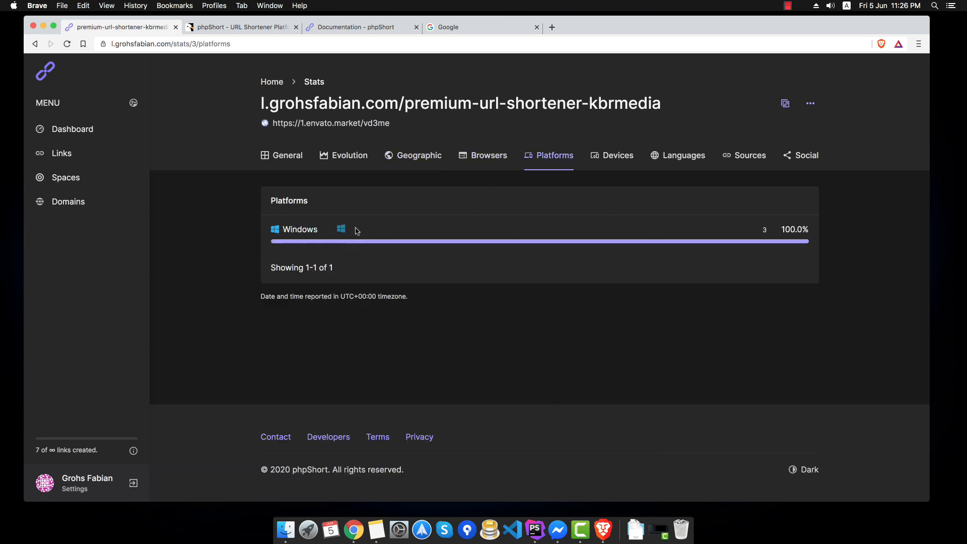
{"action": "left_click", "coordinate": [626, 152]}
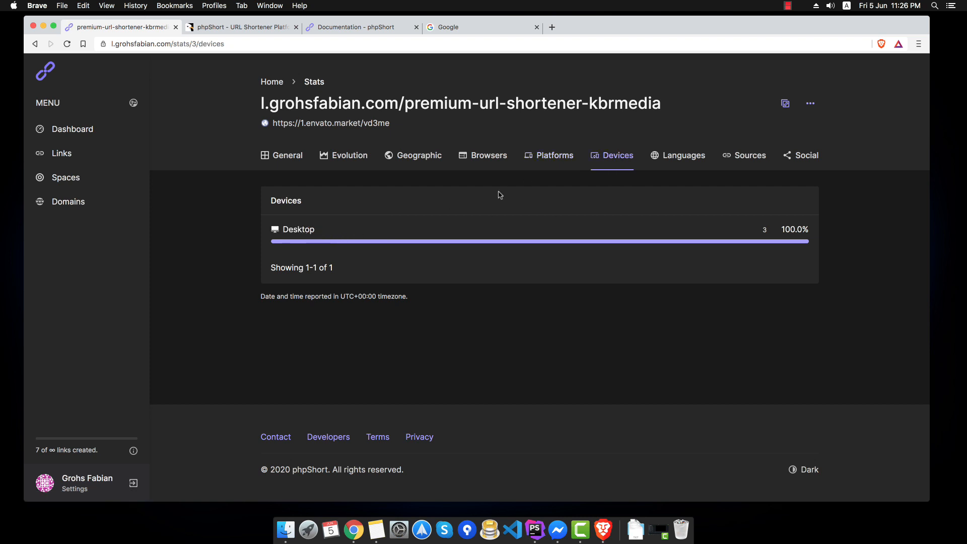
{"action": "left_click", "coordinate": [677, 156]}
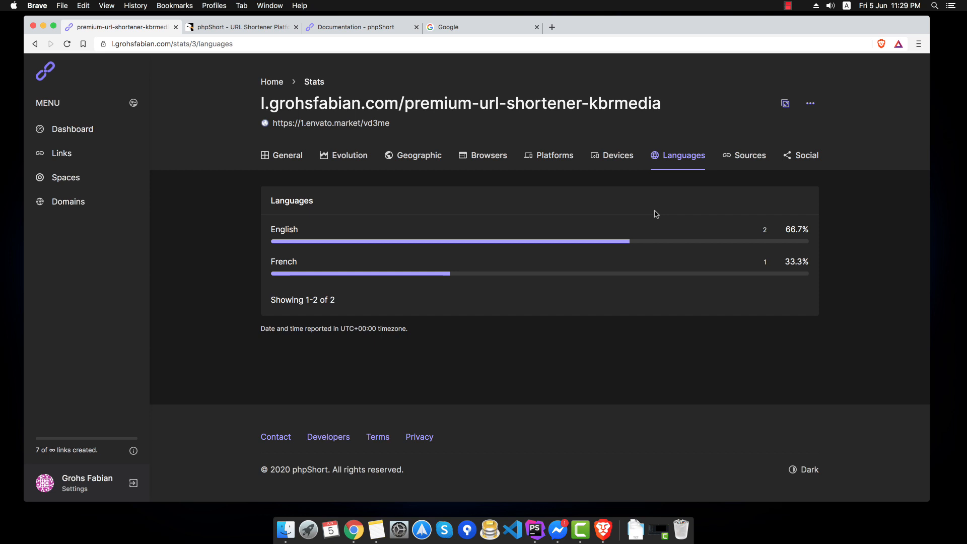
{"action": "left_click", "coordinate": [742, 162]}
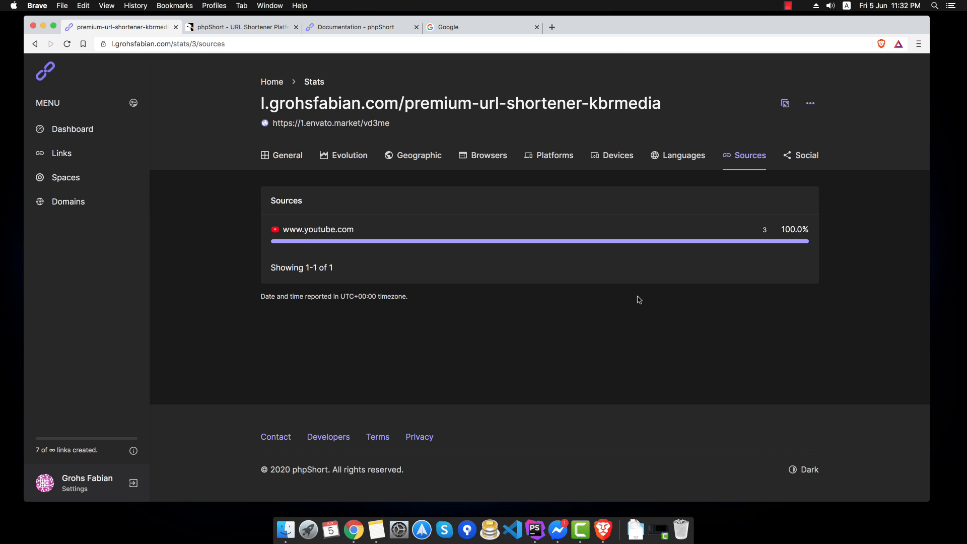
{"action": "left_click", "coordinate": [810, 166]}
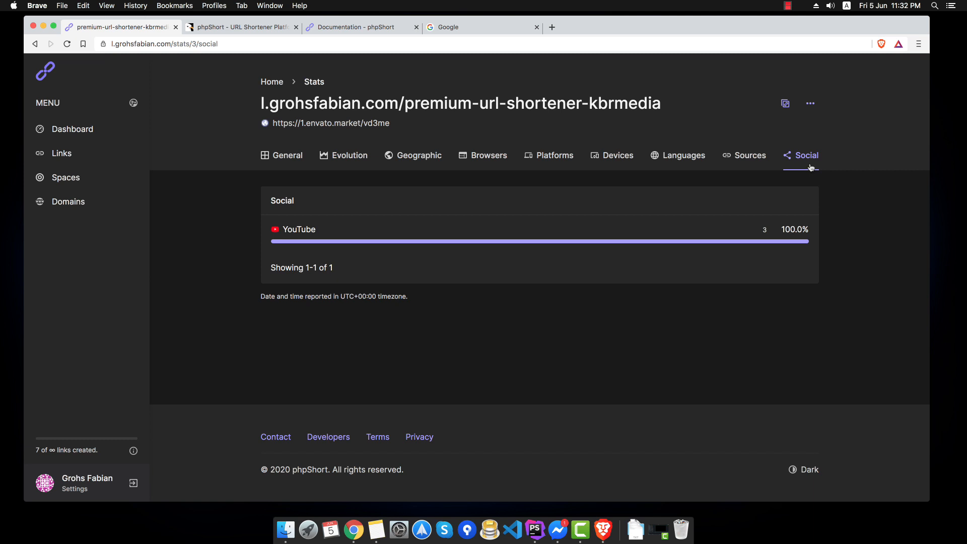
{"action": "left_click", "coordinate": [746, 158]}
{"action": "left_click", "coordinate": [107, 176]}
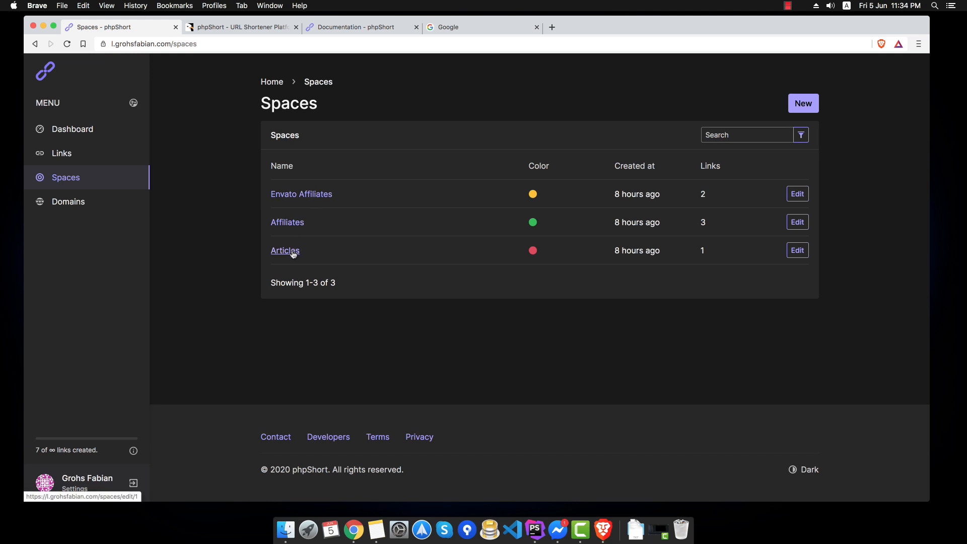
- Glance at Envato Affiliates' two links, then add a teal space named 'YouTube' and open Links
{"action": "left_click", "coordinate": [704, 196]}
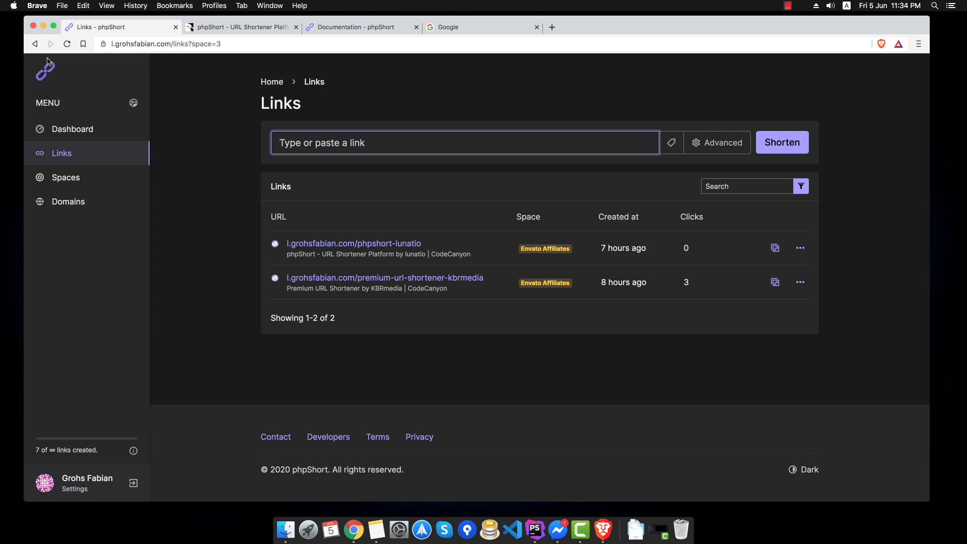
{"action": "left_click", "coordinate": [34, 44]}
{"action": "left_click", "coordinate": [803, 103]}
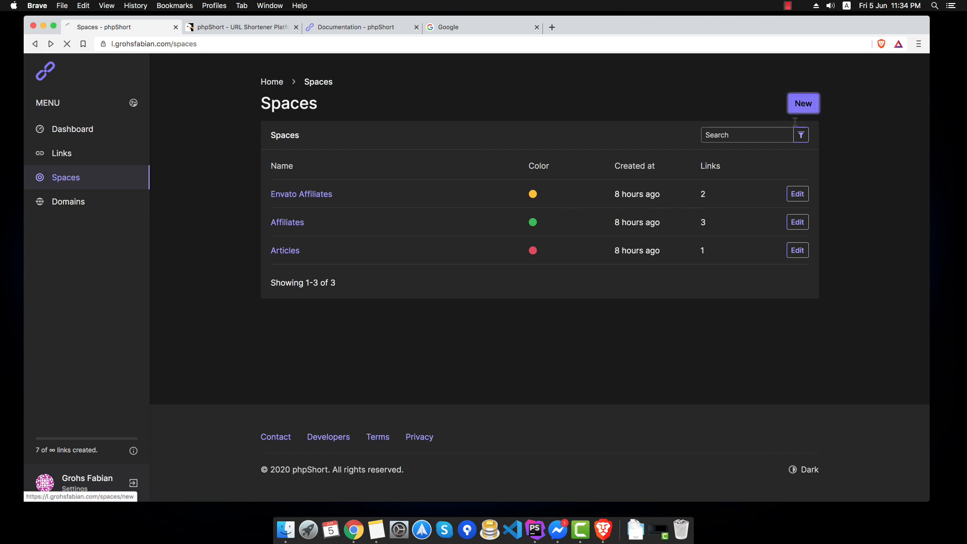
{"action": "left_click", "coordinate": [413, 186]}
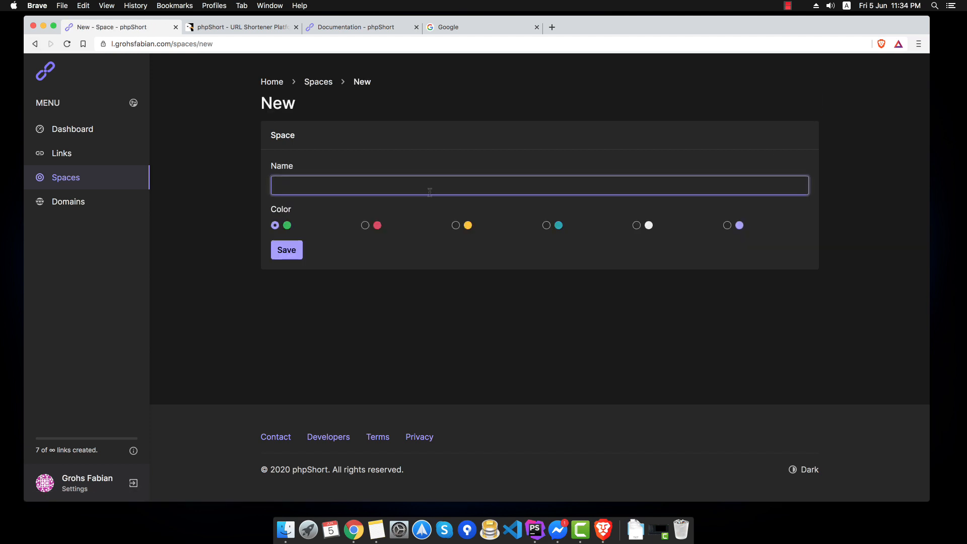
{"action": "type", "text": "YouTube"}
{"action": "key", "text": "Tab"}
{"action": "key", "text": "Tab"}
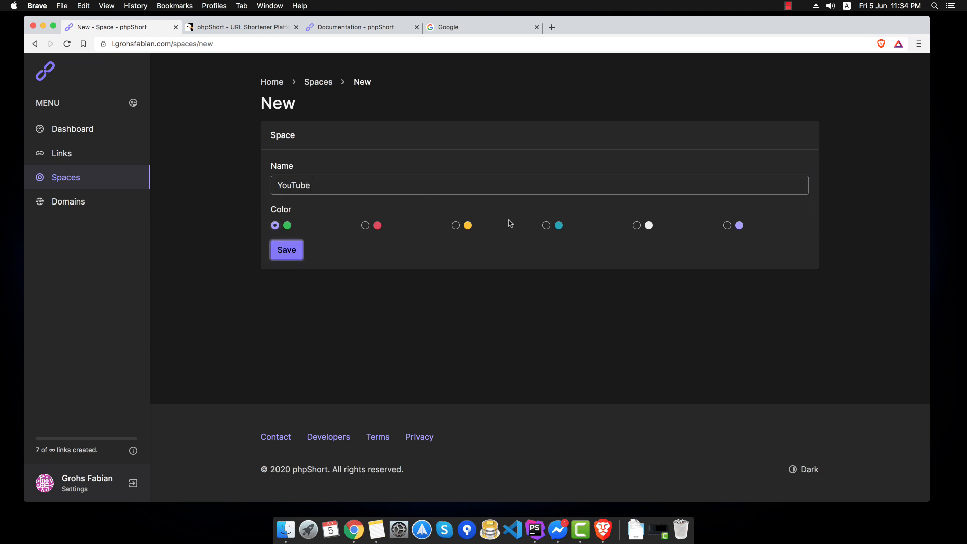
{"action": "left_click", "coordinate": [547, 225]}
{"action": "left_click", "coordinate": [301, 247]}
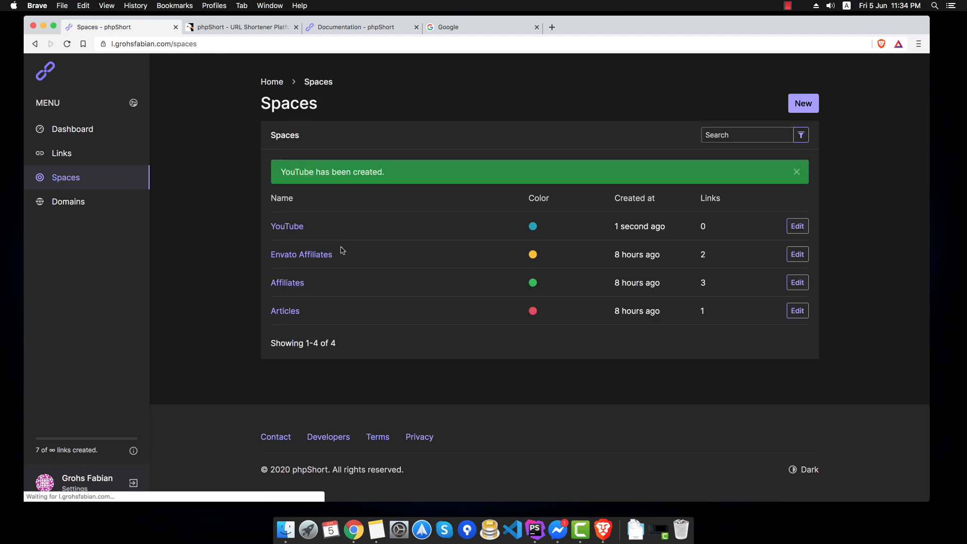
{"action": "left_click_drag", "start_coordinate": [289, 174], "coordinate": [459, 181]}
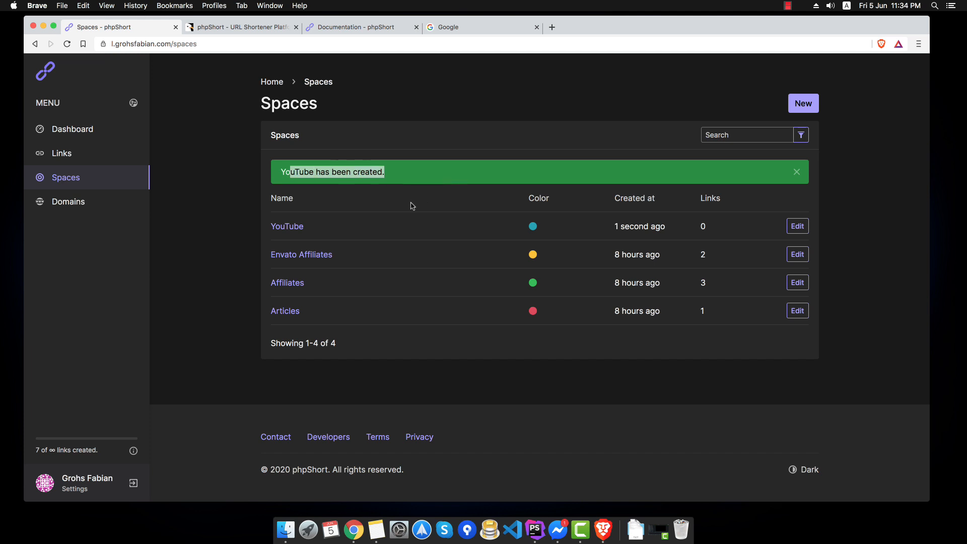
{"action": "left_click", "coordinate": [71, 160]}
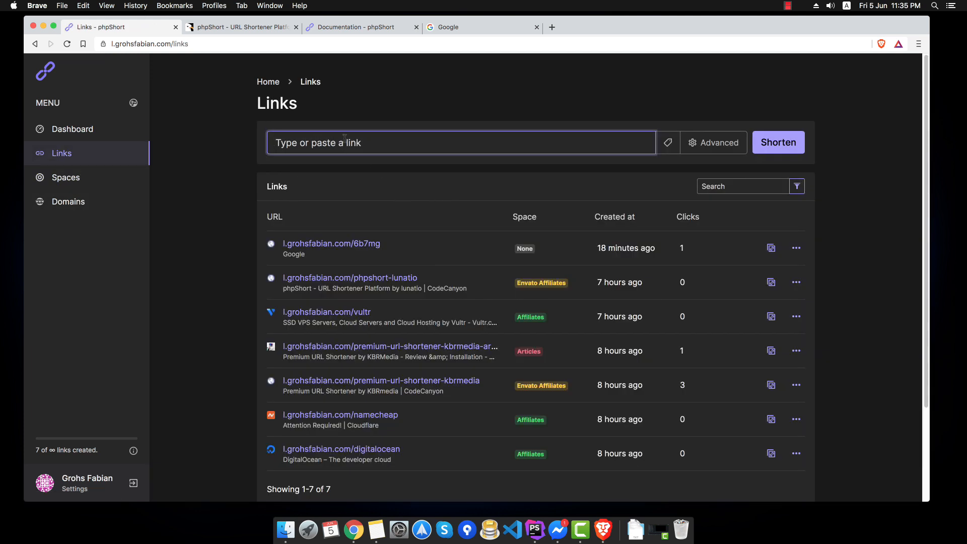
- Enter the YouTube channel address as the URL to shorten and assign it to the YouTube space
{"action": "type", "text": "https://youtu"}
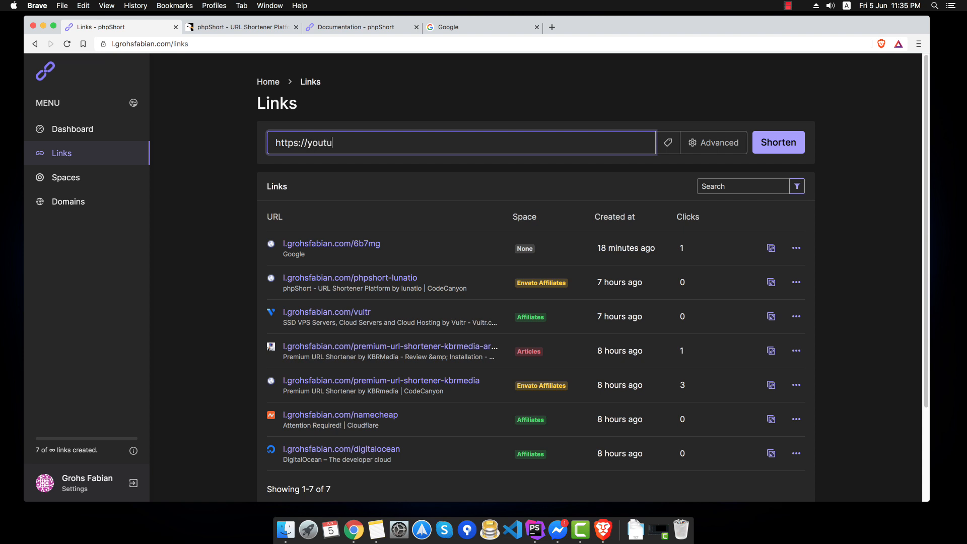
{"action": "type", "text": "be.com/F"}
{"action": "key", "text": "BackSpace"}
{"action": "type", "text": "com/c/FabianGrohs"}
{"action": "left_click", "coordinate": [710, 145]}
{"action": "left_click", "coordinate": [352, 230]}
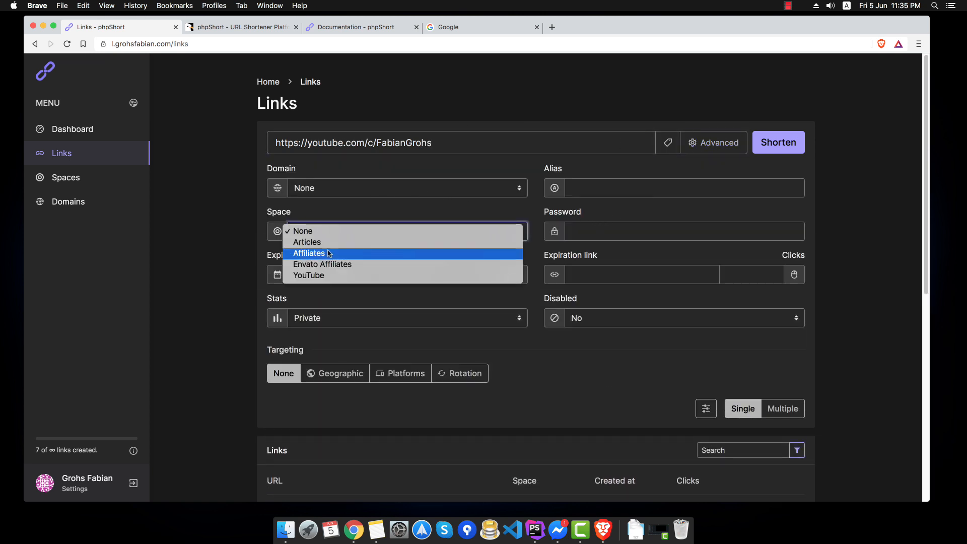
{"action": "left_click", "coordinate": [367, 275]}
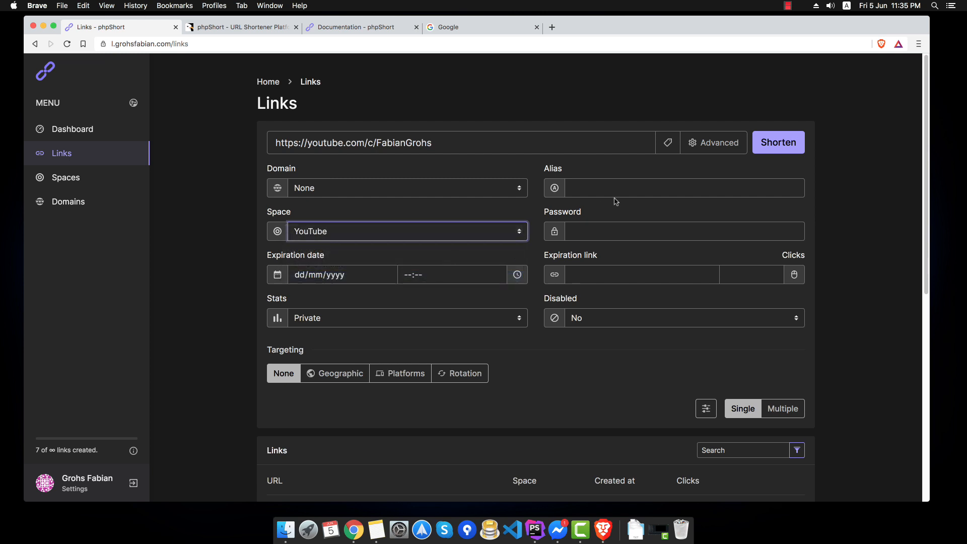
- Shorten it with the alias 'youtube-channel' and copy the resulting short link
{"action": "left_click", "coordinate": [607, 184]}
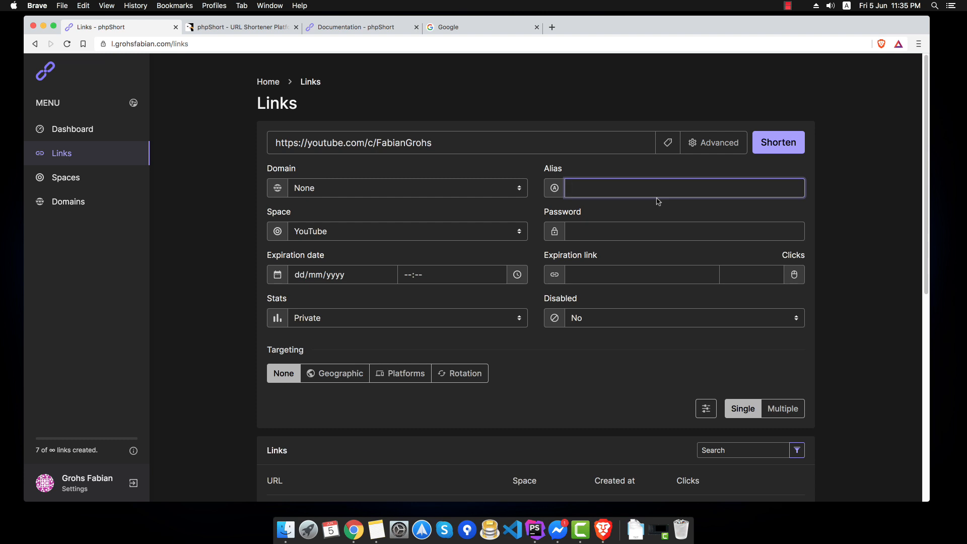
{"action": "type", "text": "youtube-channel"}
{"action": "key", "text": "Return"}
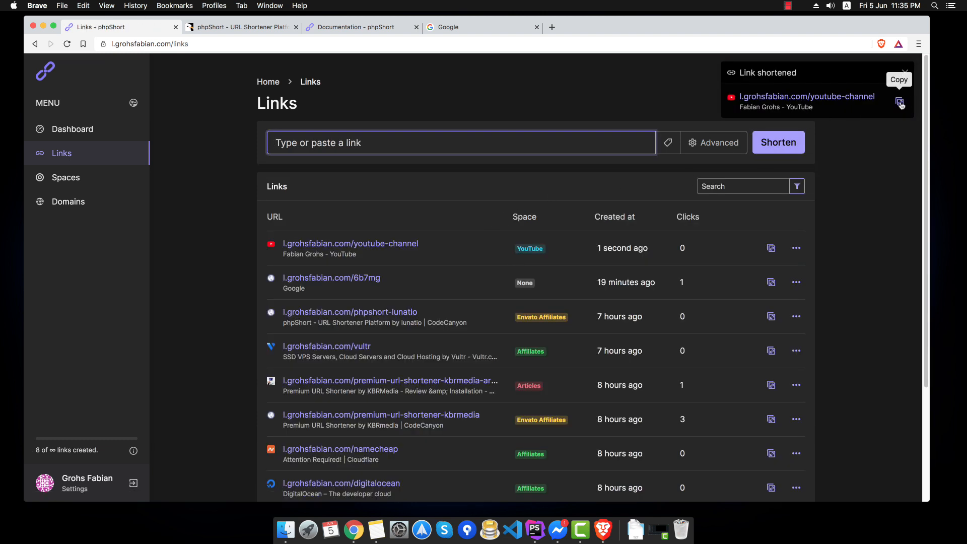
{"action": "left_click", "coordinate": [900, 102]}
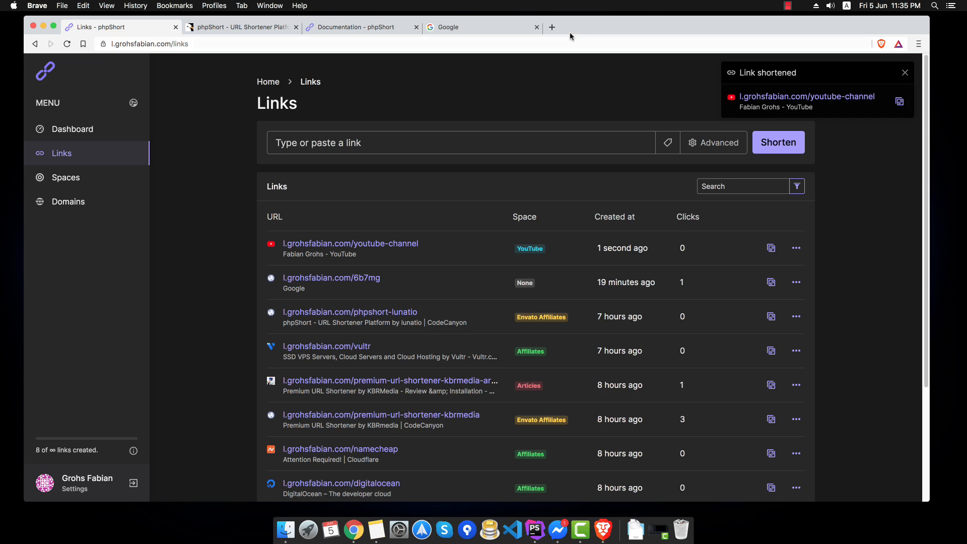
- Load the copied short link in a new browser tab
{"action": "left_click", "coordinate": [552, 26]}
{"action": "key", "text": "super+v"}
{"action": "key", "text": "Return"}
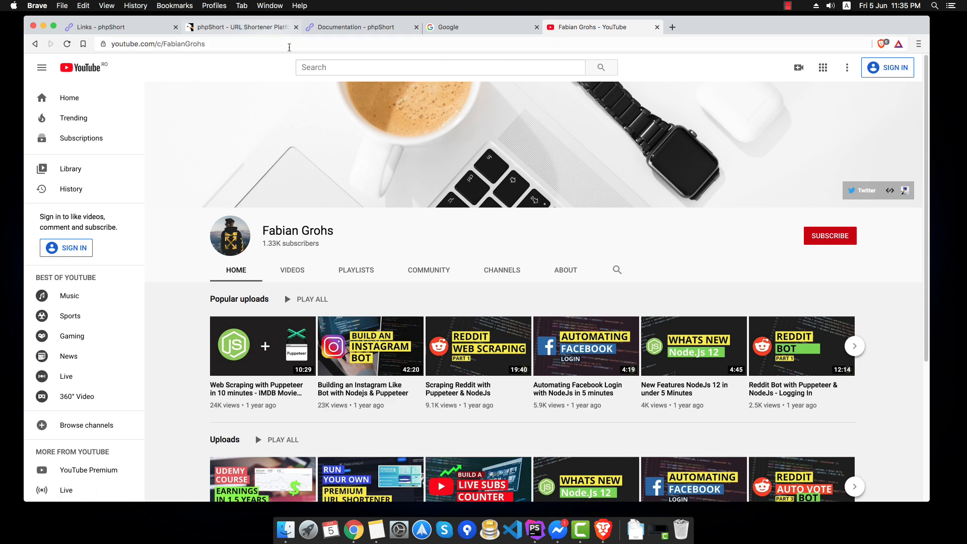
- Return to the phpShort Links tab and reload to see 1 click on youtube-channel
{"action": "left_click", "coordinate": [111, 27]}
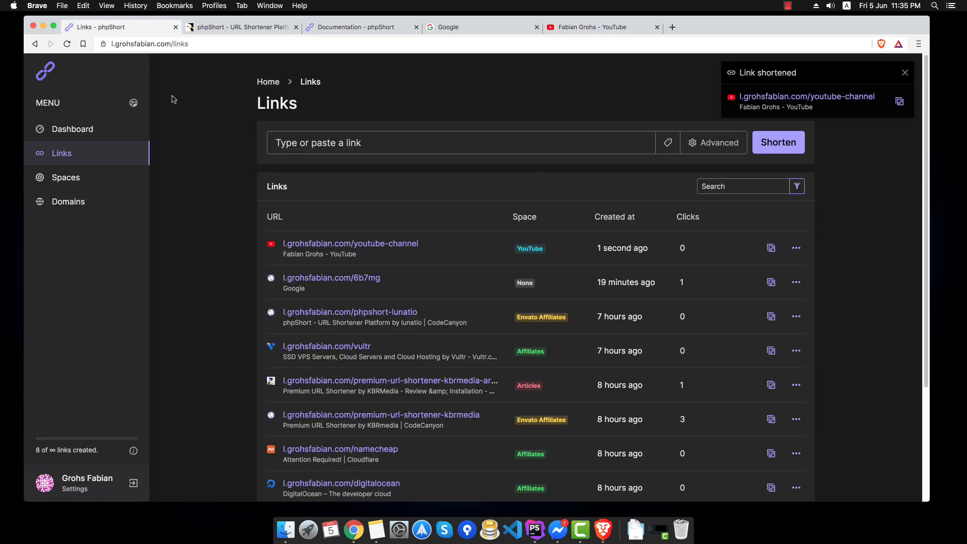
{"action": "key", "text": "super+r"}
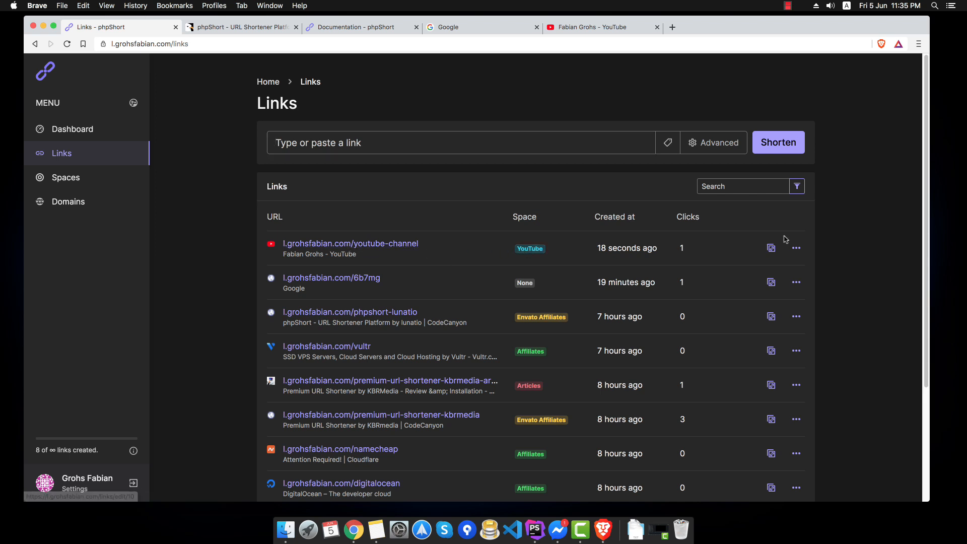
- Open the youtube-channel link's Edit page via its row menu, showing target, alias and YouTube space
{"action": "left_click", "coordinate": [796, 250]}
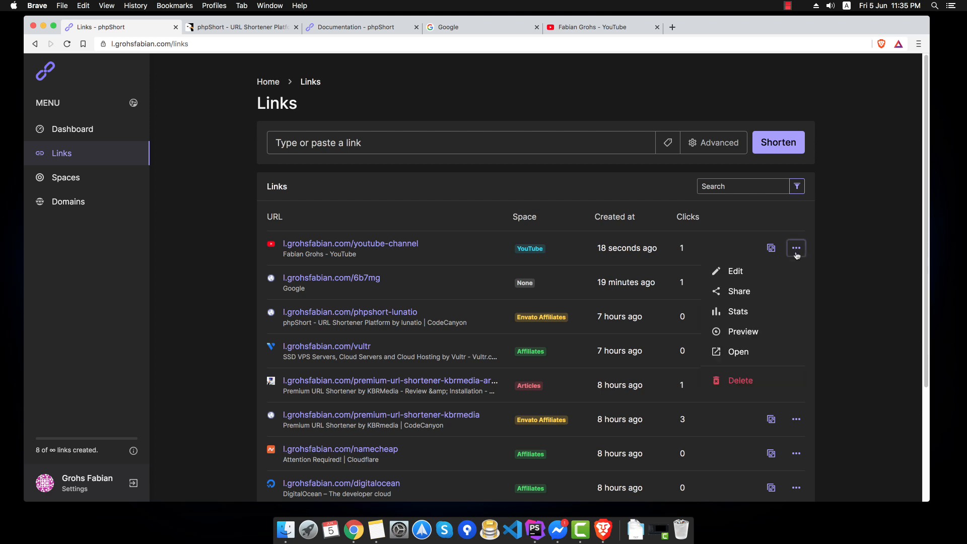
{"action": "left_click", "coordinate": [756, 270]}
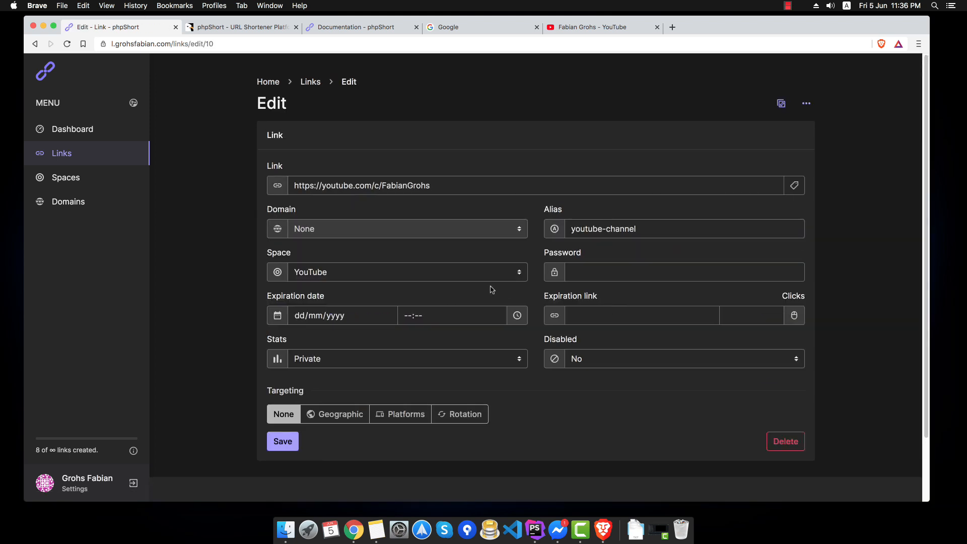
{"action": "key", "text": "super+bracketleft"}
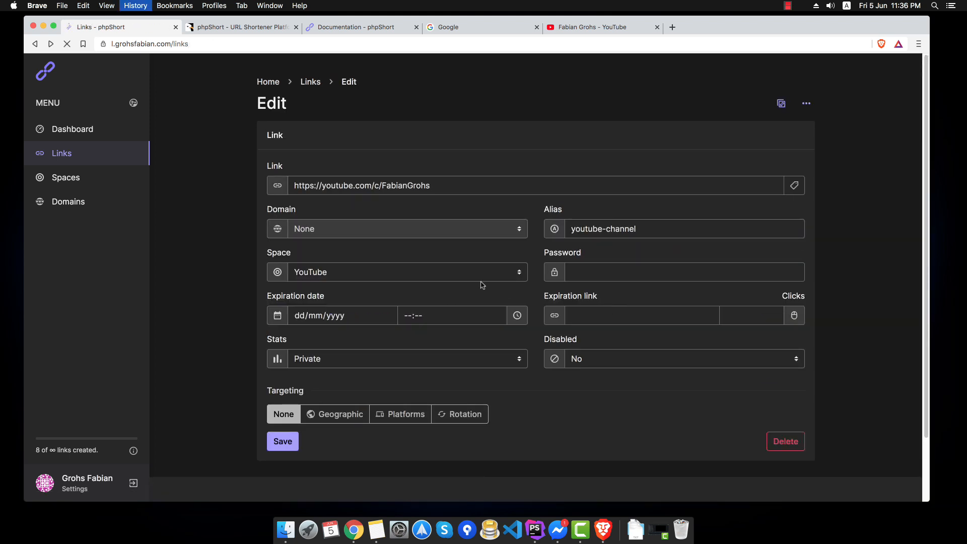
{"action": "left_click", "coordinate": [708, 152]}
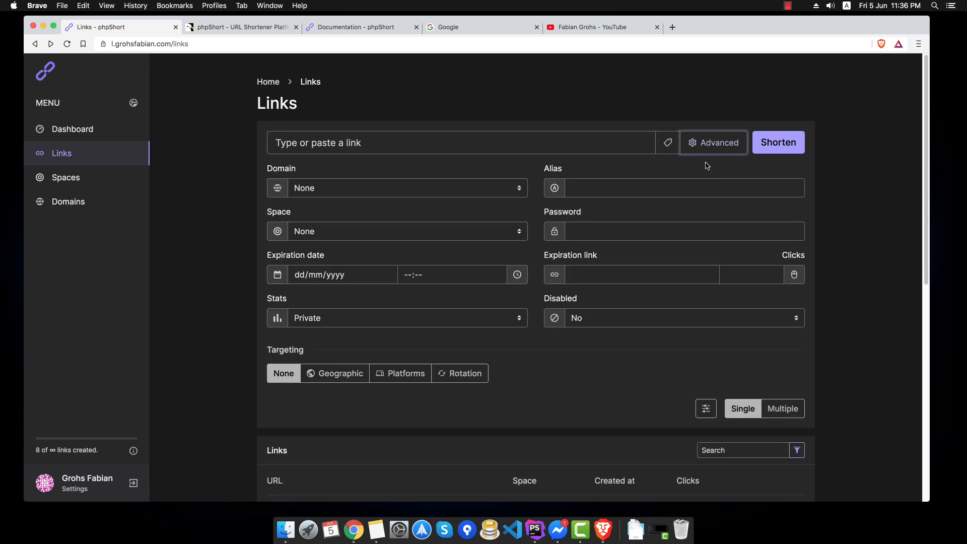
{"action": "key", "text": "super+bracketright"}
{"action": "scroll", "coordinate": [351, 330], "scroll_direction": "down", "scroll_amount": 1}
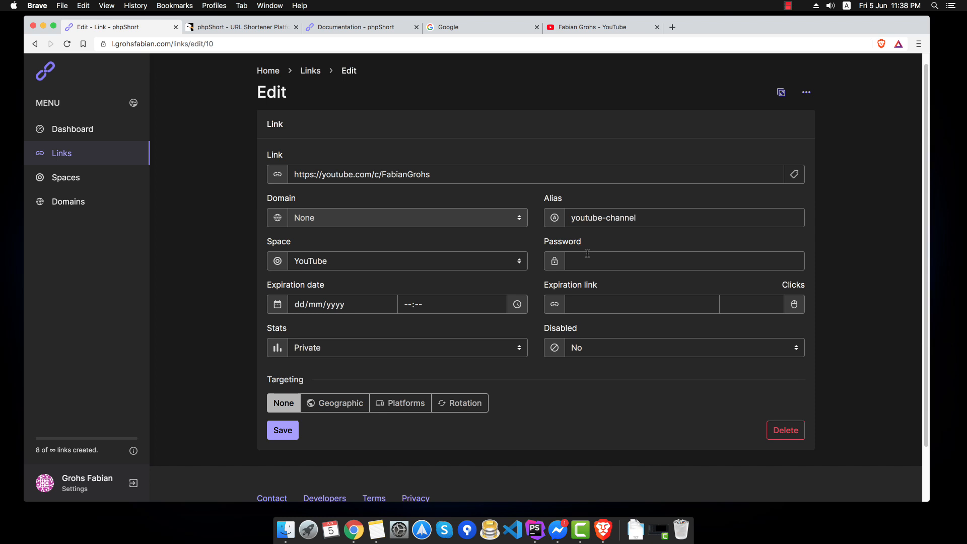
- Set a password on the youtube-channel link and save it
{"action": "left_click", "coordinate": [589, 259]}
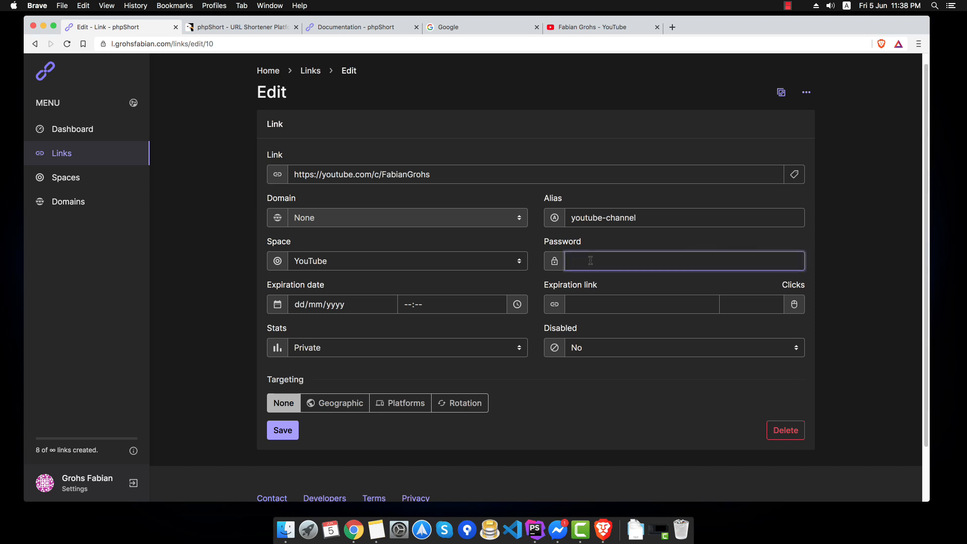
{"action": "type", "text": "•••••"}
{"action": "left_click", "coordinate": [284, 430]}
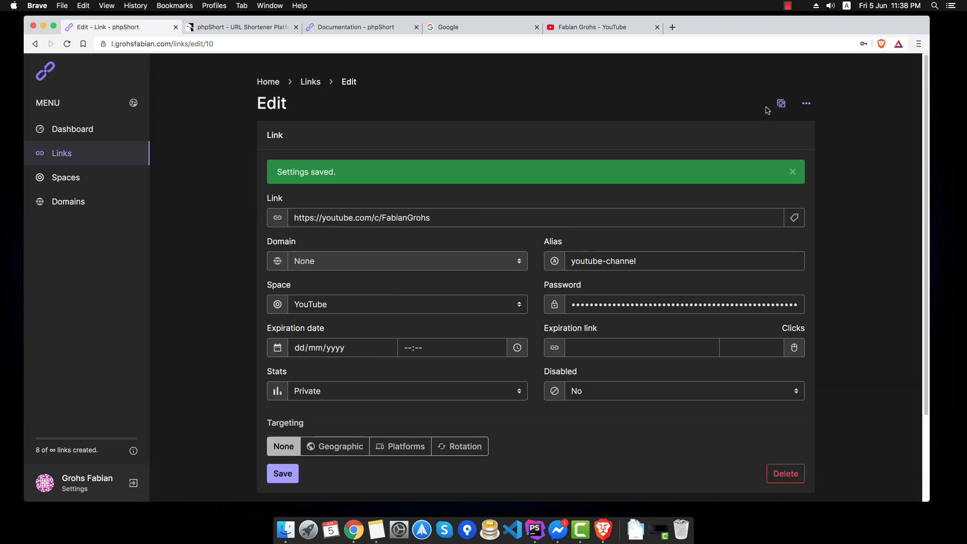
- Open the short link in a new tab and unlock it with the password to reach the channel
{"action": "left_click", "coordinate": [673, 31]}
{"action": "key", "text": "super+v"}
{"action": "key", "text": "Return"}
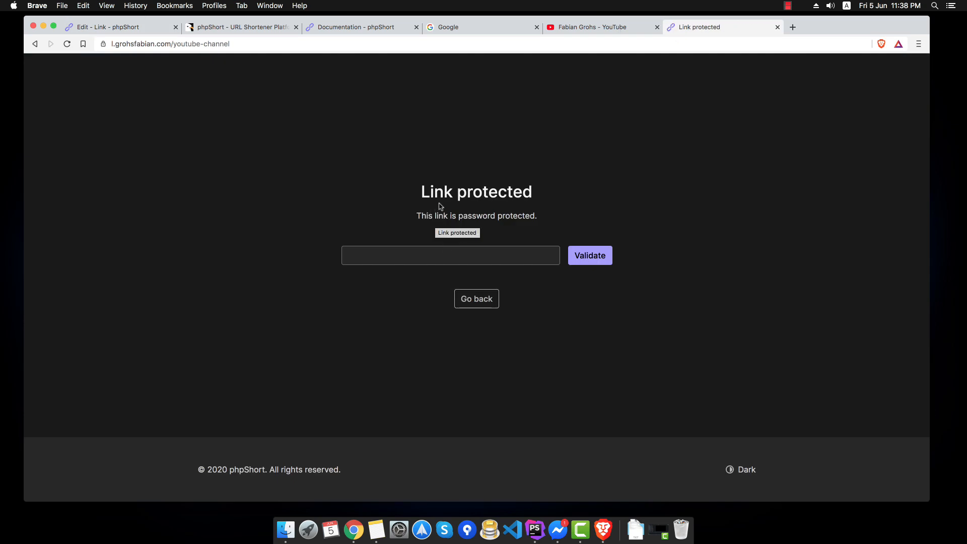
{"action": "left_click", "coordinate": [450, 257]}
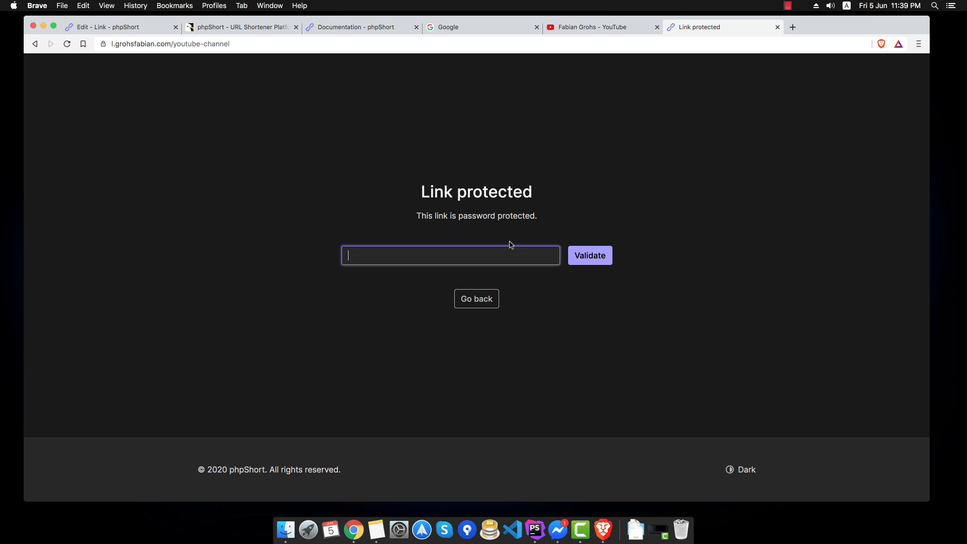
{"action": "type", "text": "•••••"}
{"action": "key", "text": "Return"}
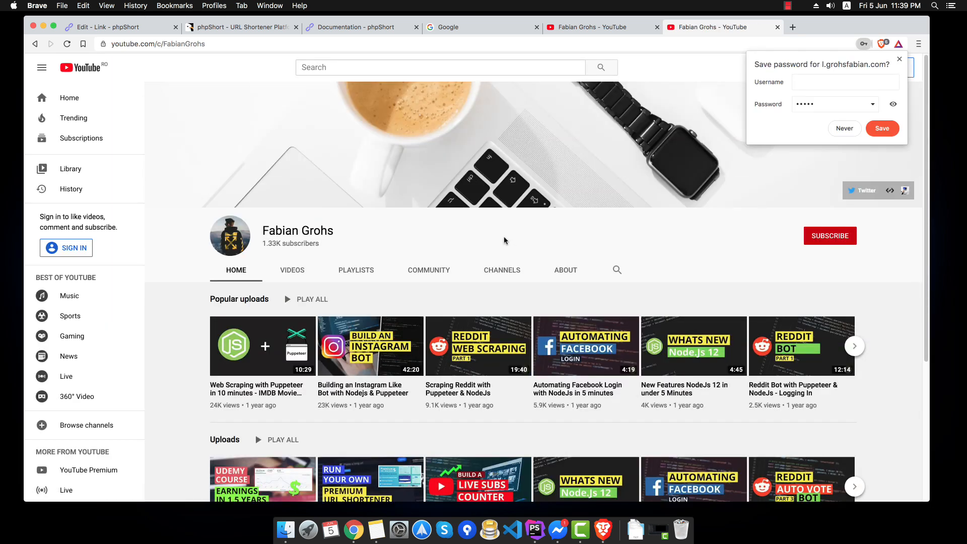
- Close the YouTube tab and clear the youtube-channel link's password
{"action": "middle_click", "coordinate": [695, 25]}
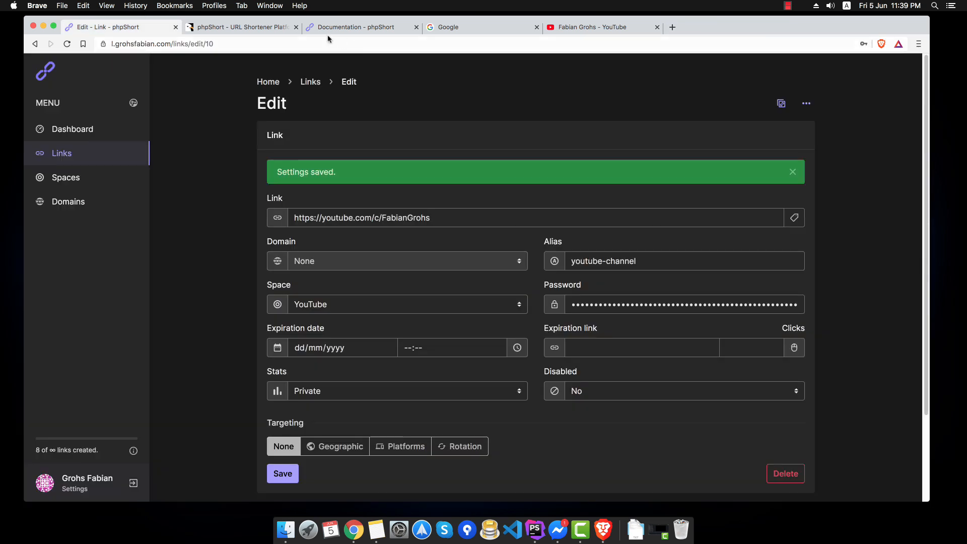
{"action": "double_click", "coordinate": [615, 302]}
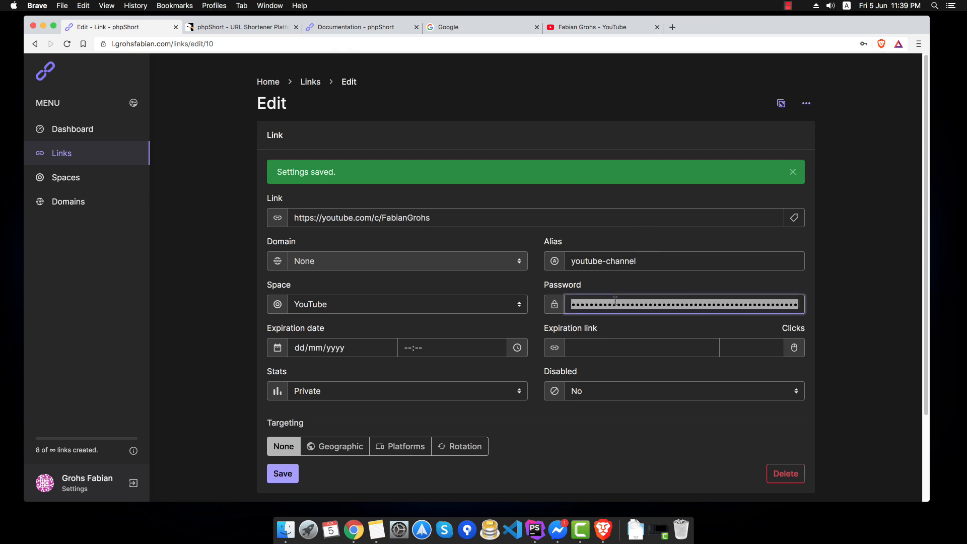
{"action": "key", "text": "BackSpace"}
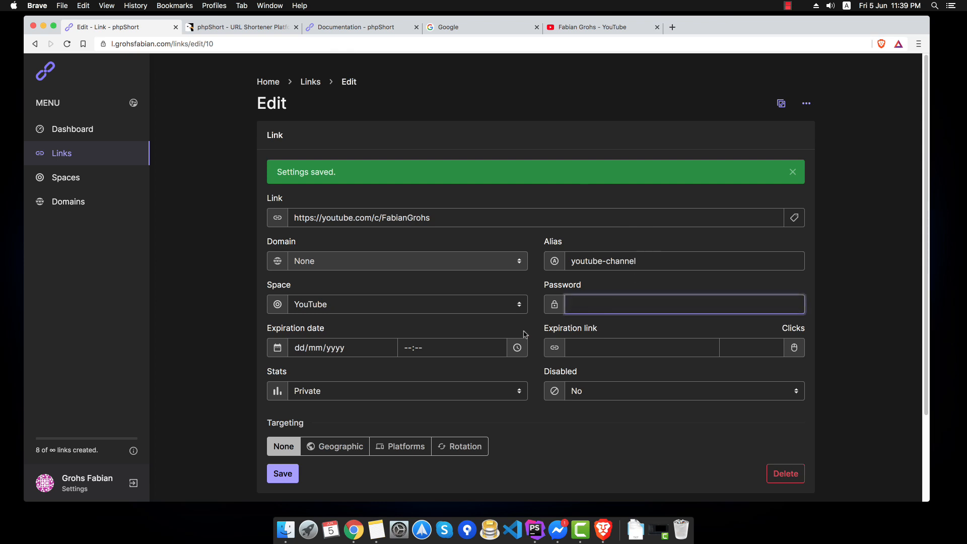
{"action": "scroll", "coordinate": [523, 335], "scroll_direction": "down", "scroll_amount": 2}
{"action": "left_click", "coordinate": [740, 294]}
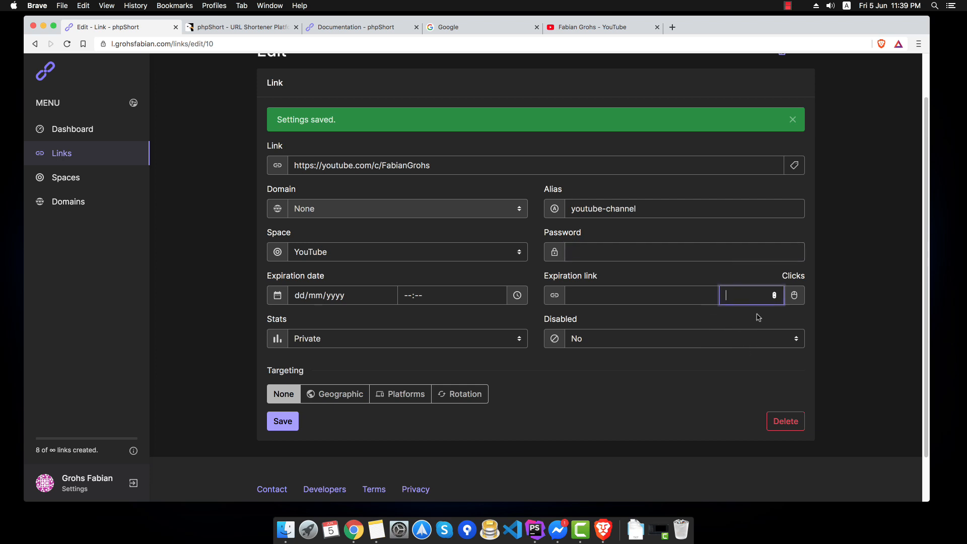
{"action": "type", "text": "1"}
{"action": "left_click", "coordinate": [637, 294]}
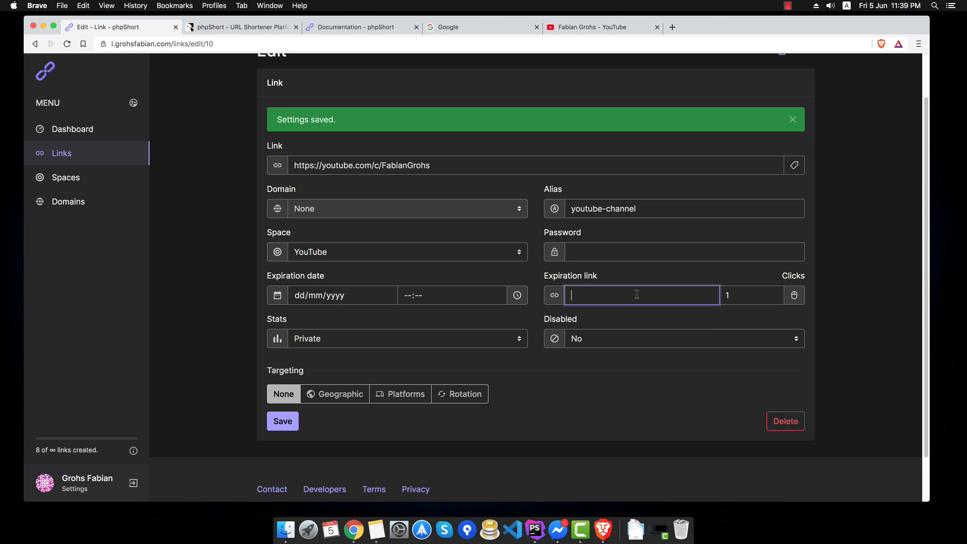
{"action": "type", "text": "http://google.com/"}
{"action": "left_click", "coordinate": [286, 422]}
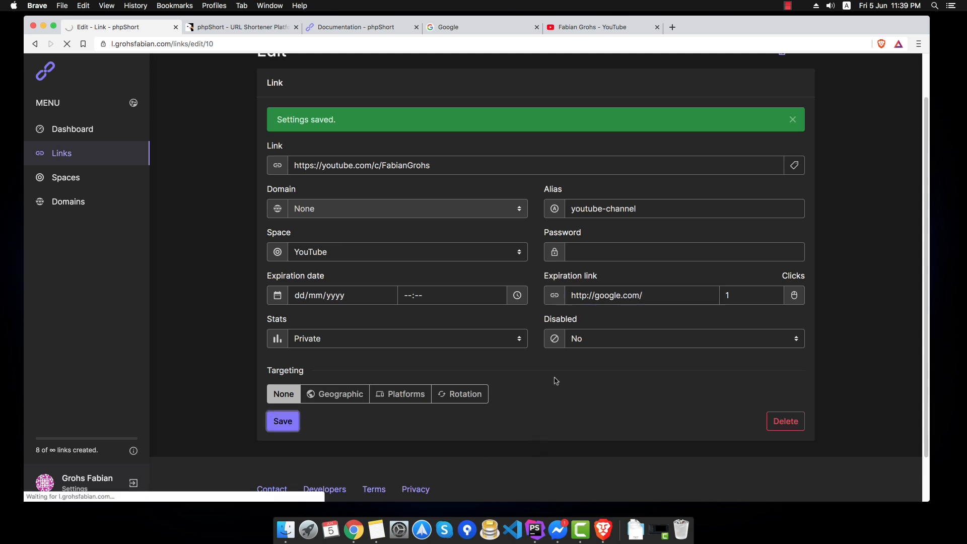
{"action": "key", "text": "super+t"}
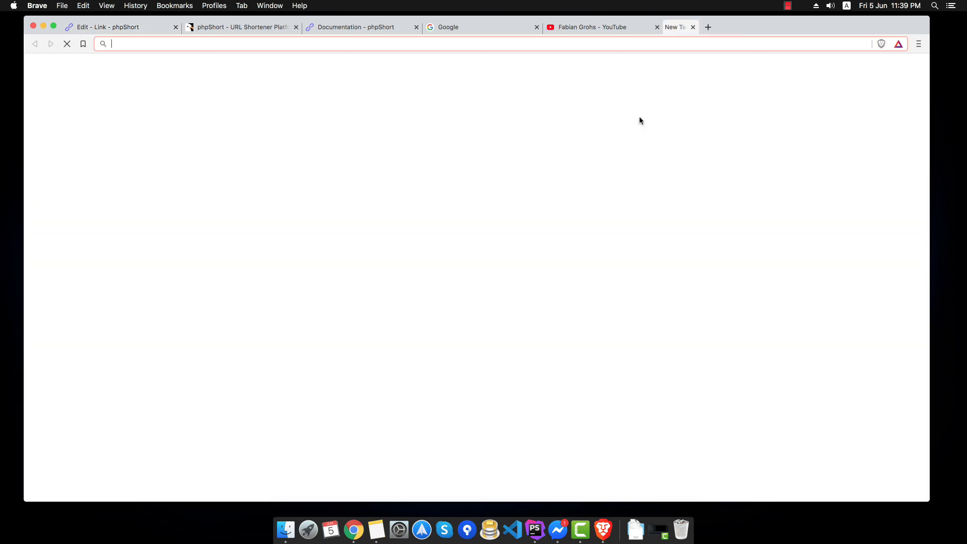
- Test the youtube-channel short link, then set its click limit to 3
{"action": "type", "text": "https://l.grohsfabian.com/youtube-channel"}
{"action": "key", "text": "Return"}
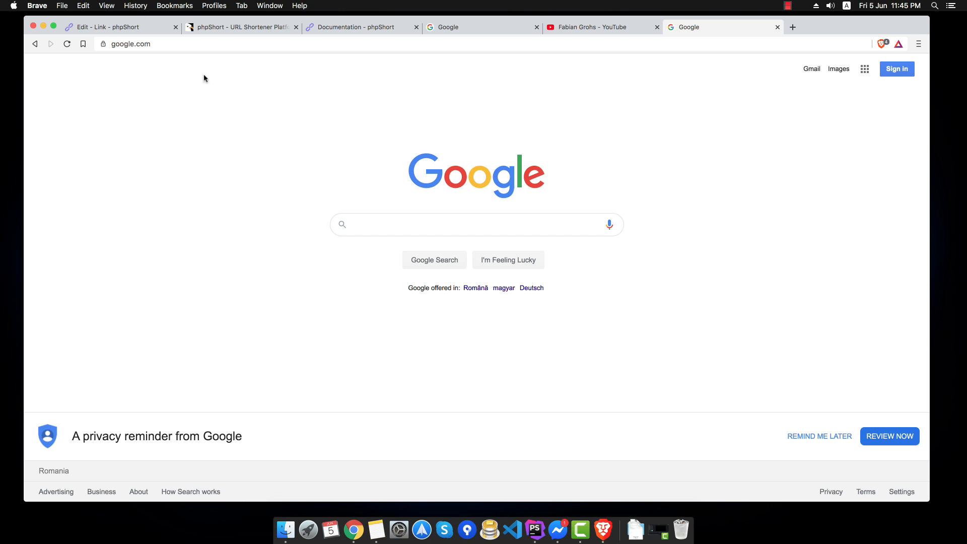
{"action": "left_click", "coordinate": [135, 29]}
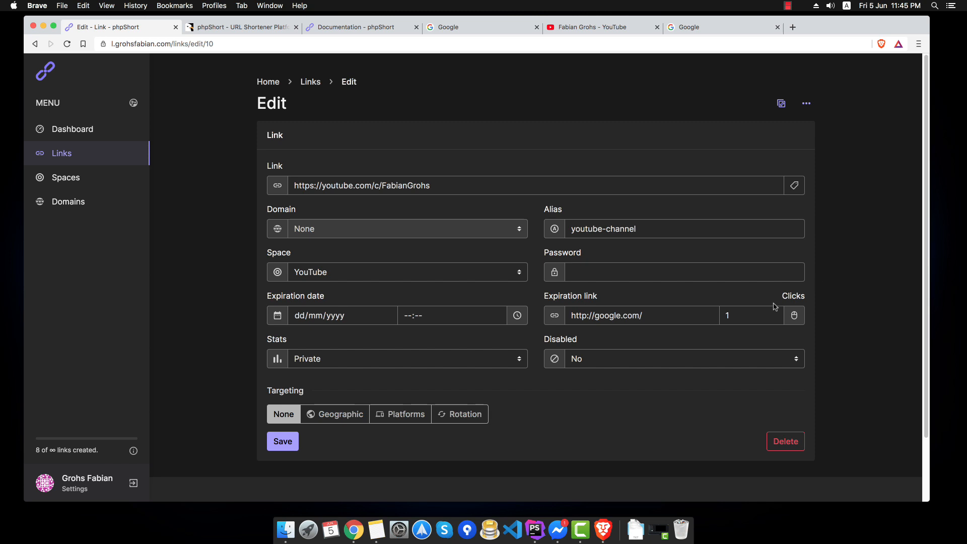
{"action": "left_click", "coordinate": [737, 314]}
{"action": "type", "text": "3"}
{"action": "key", "text": "Return"}
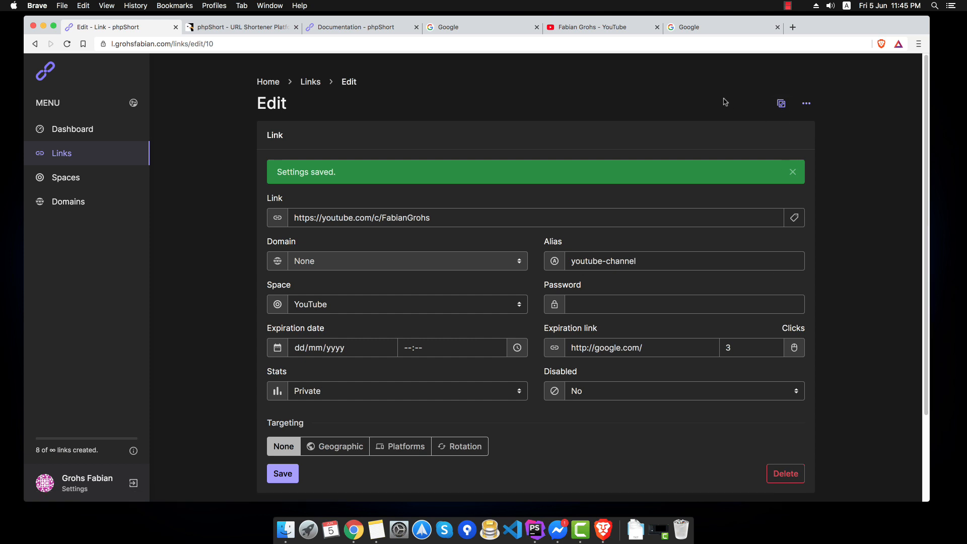
{"action": "left_click", "coordinate": [334, 29]}
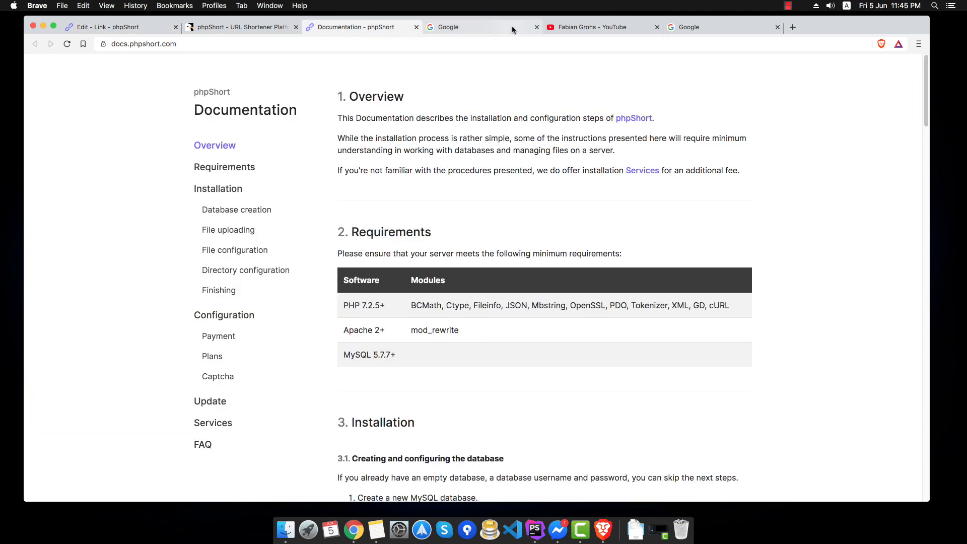
{"action": "left_click", "coordinate": [688, 31]}
{"action": "type", "text": "https://l.grohsfabian.com/youtube-channel"}
{"action": "key", "text": "Return"}
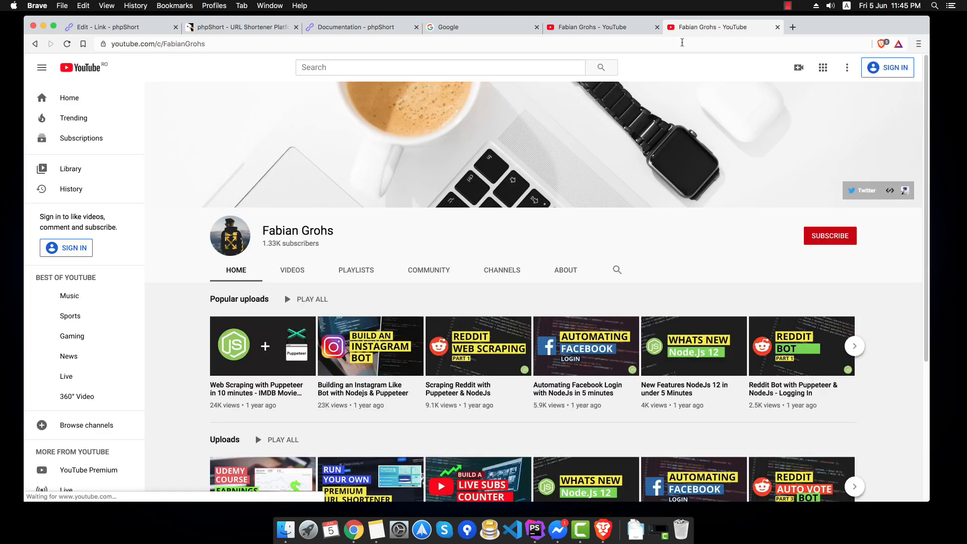
{"action": "left_click", "coordinate": [682, 43]}
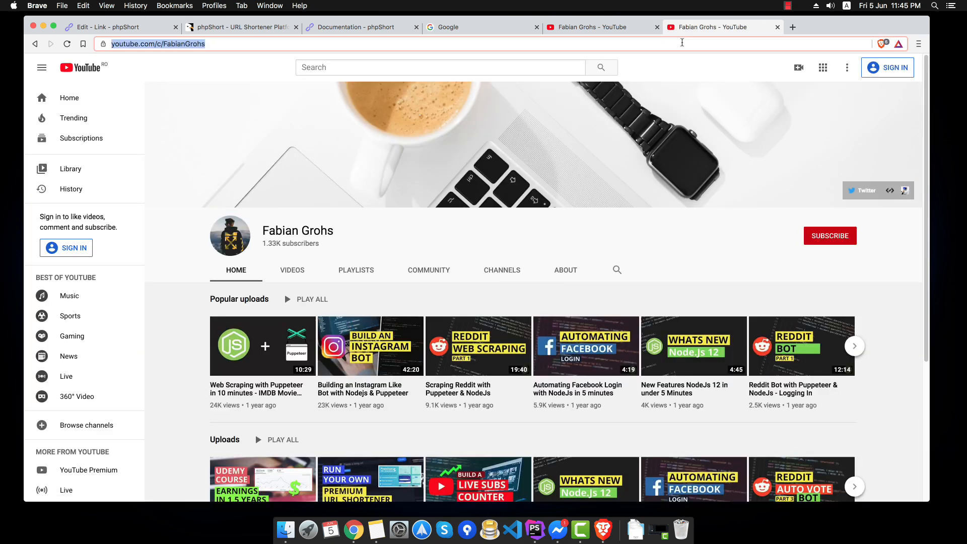
{"action": "key", "text": "Return"}
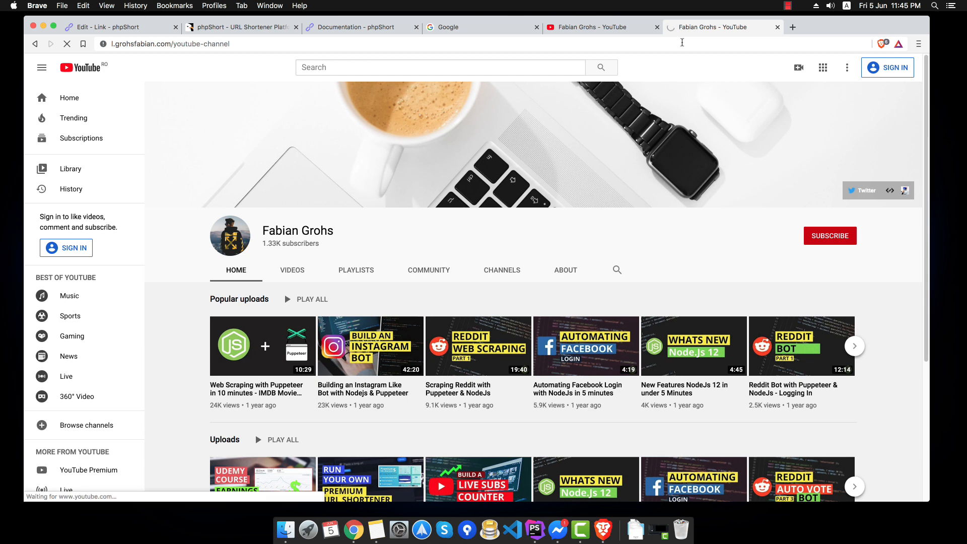
{"action": "left_click", "coordinate": [681, 42]}
{"action": "key", "text": "cmd+v"}
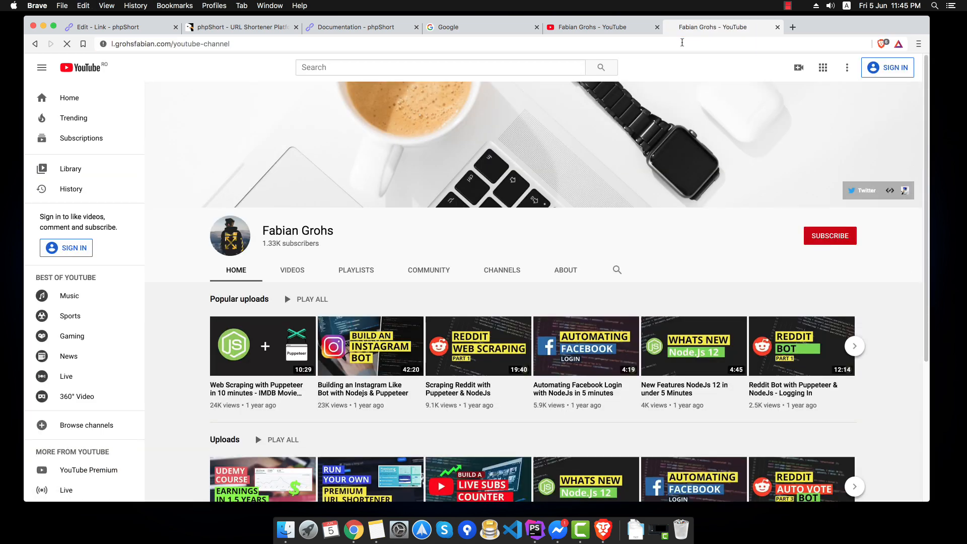
{"action": "key", "text": "Return"}
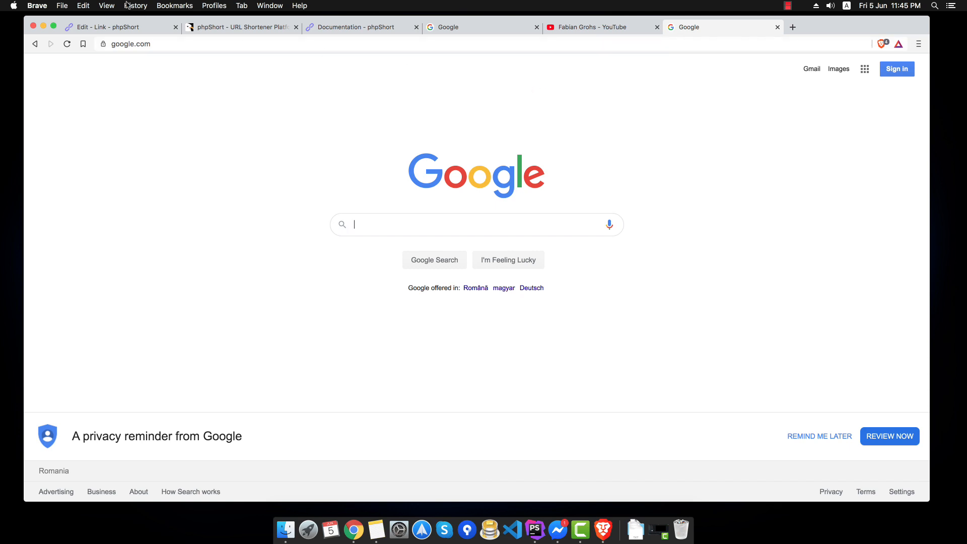
{"action": "left_click", "coordinate": [124, 26]}
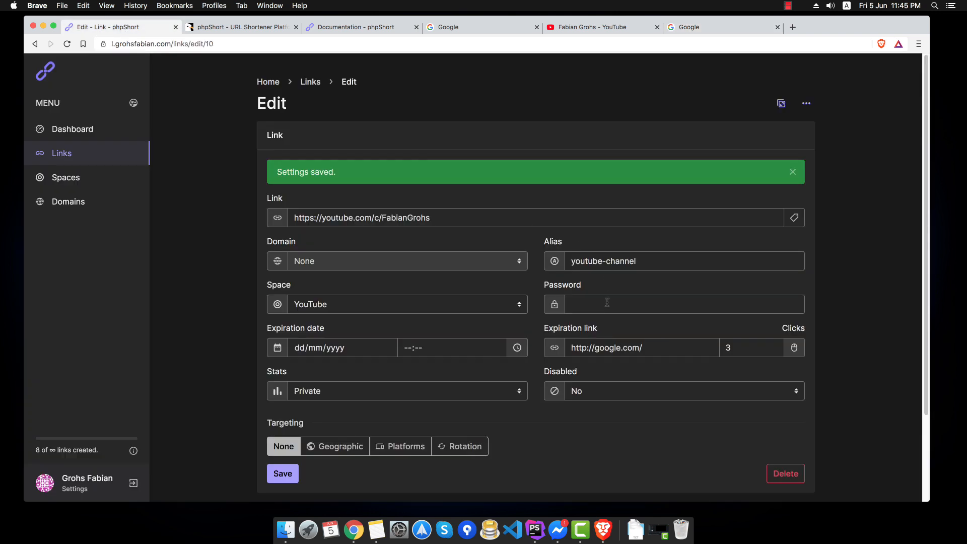
{"action": "triple_click", "coordinate": [630, 347]}
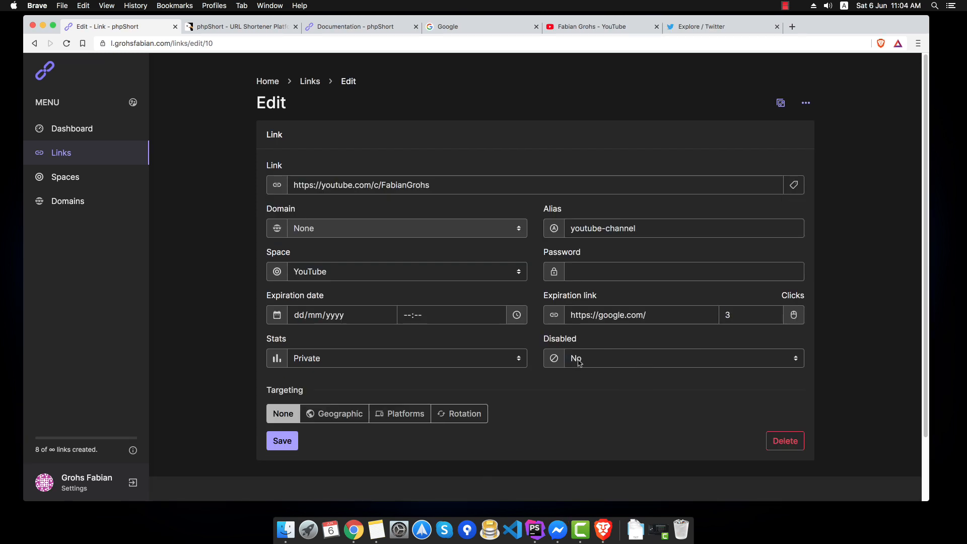
- Clear the link's expiration URL and its click limit of 3
{"action": "triple_click", "coordinate": [667, 314]}
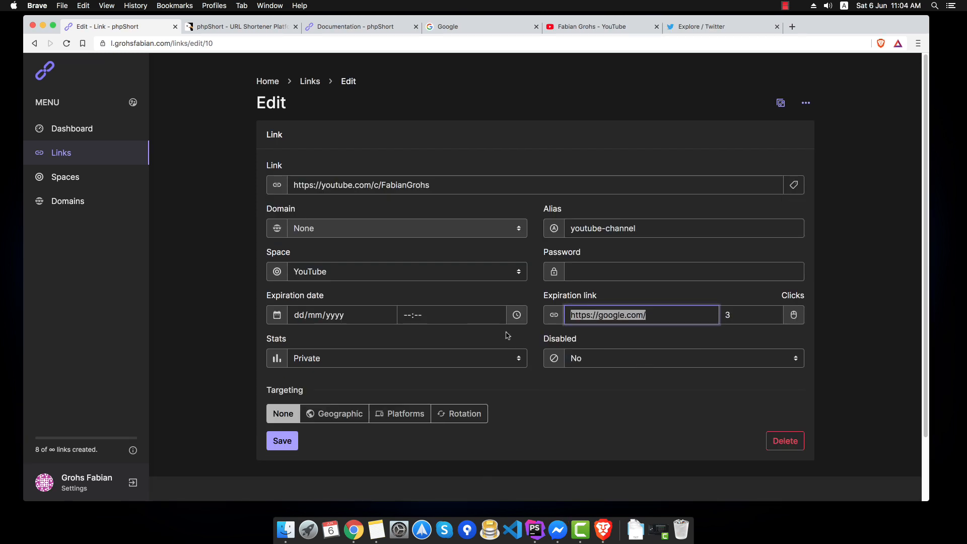
{"action": "key", "text": "BackSpace"}
{"action": "left_click", "coordinate": [752, 313]}
{"action": "key", "text": "BackSpace"}
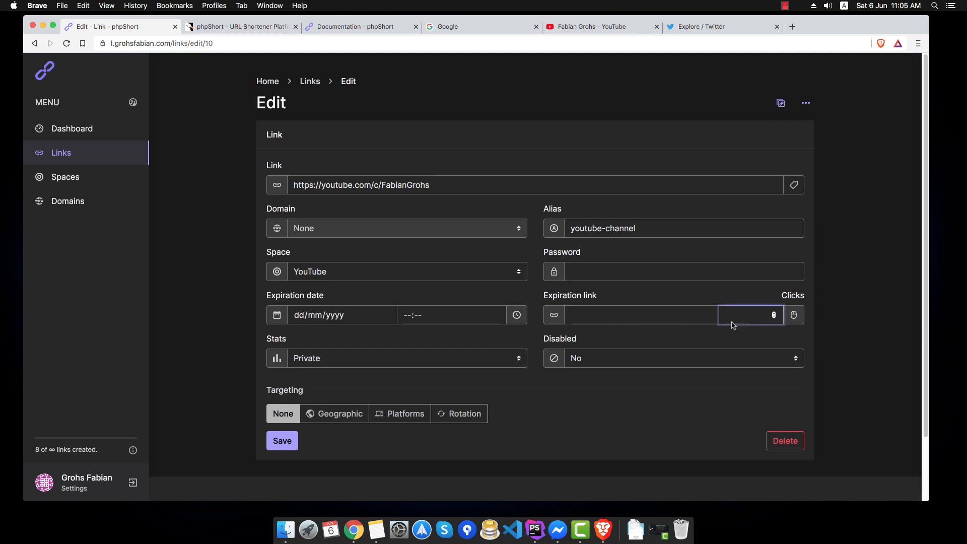
{"action": "scroll", "coordinate": [341, 425], "scroll_direction": "down", "scroll_amount": 2}
{"action": "left_click", "coordinate": [333, 352]}
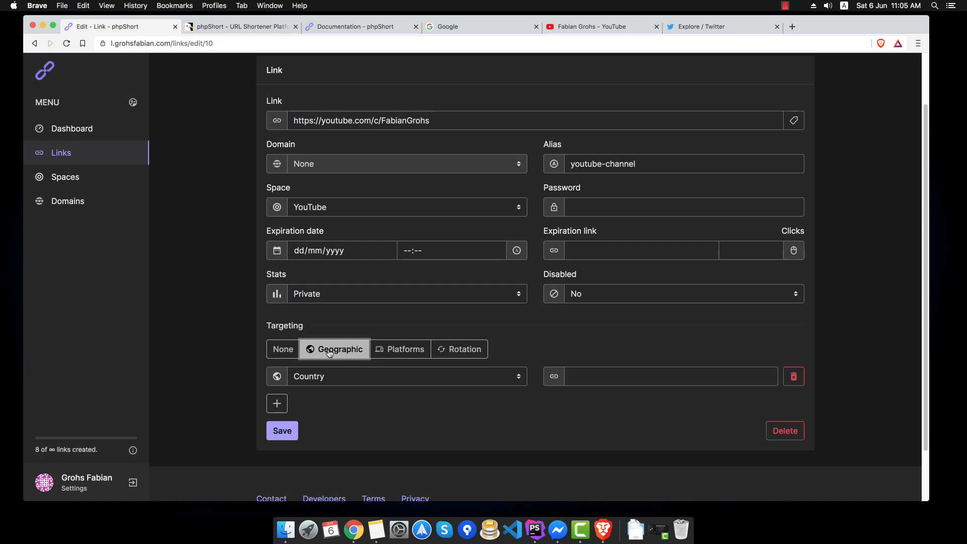
{"action": "left_click", "coordinate": [388, 352]}
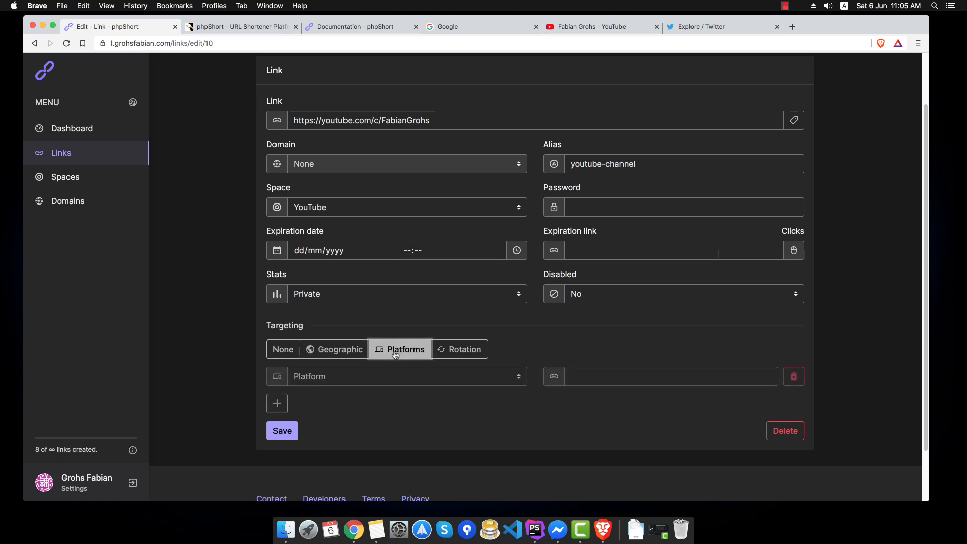
{"action": "left_click", "coordinate": [330, 352]}
{"action": "left_click", "coordinate": [334, 378]}
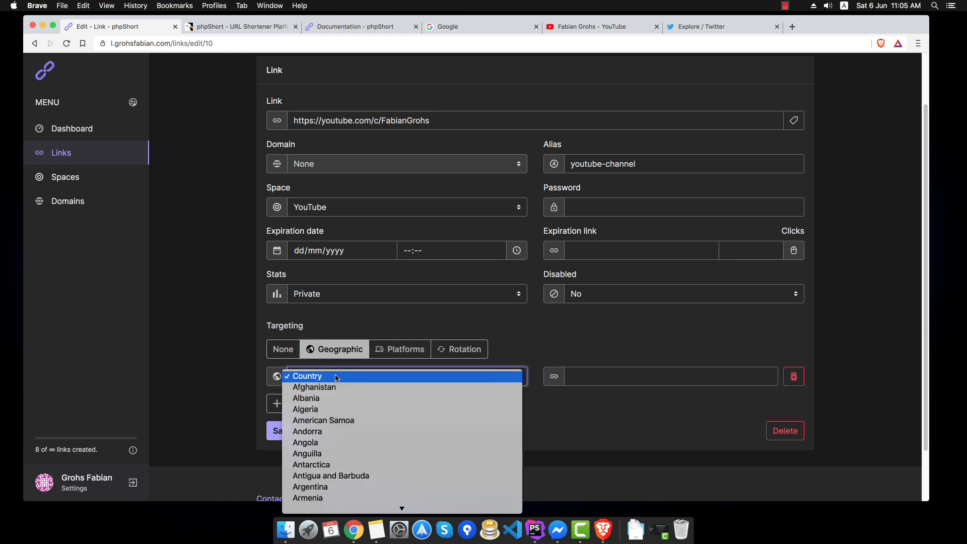
{"action": "key", "text": "r"}
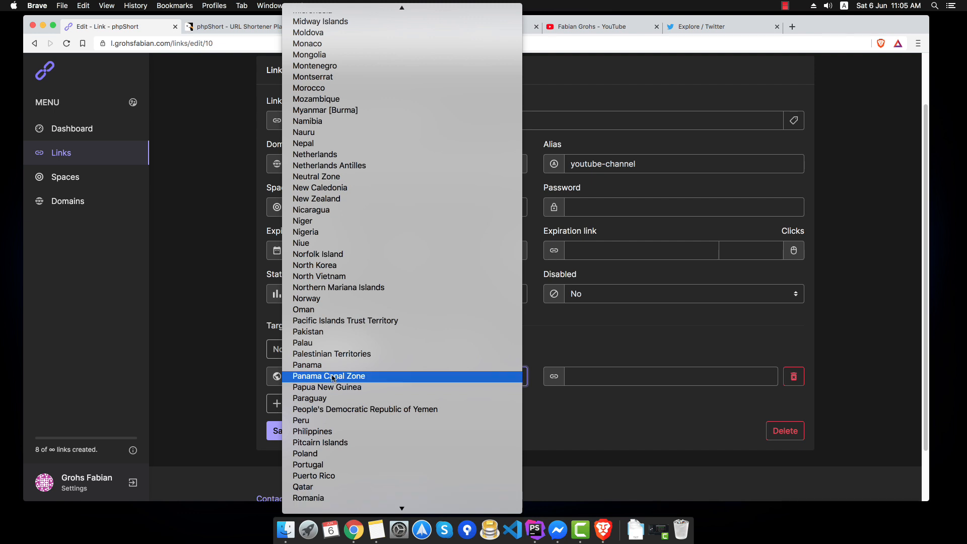
{"action": "left_click", "coordinate": [310, 498]}
{"action": "left_click", "coordinate": [620, 373]}
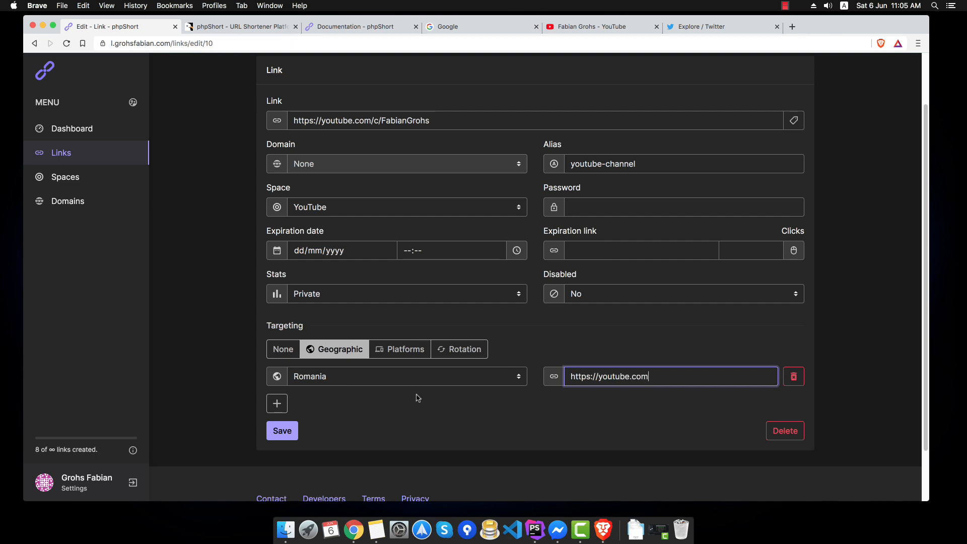
{"action": "left_click", "coordinate": [279, 429]}
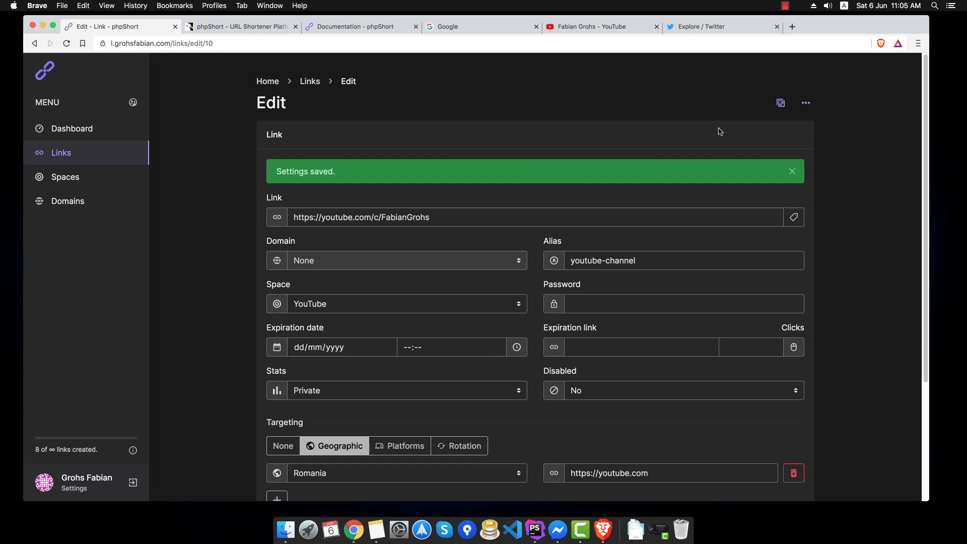
- Copy the short link and open it in a new tab, confirming it reaches YouTube
{"action": "left_click", "coordinate": [780, 103]}
{"action": "scroll", "coordinate": [409, 242], "scroll_direction": "down", "scroll_amount": 3}
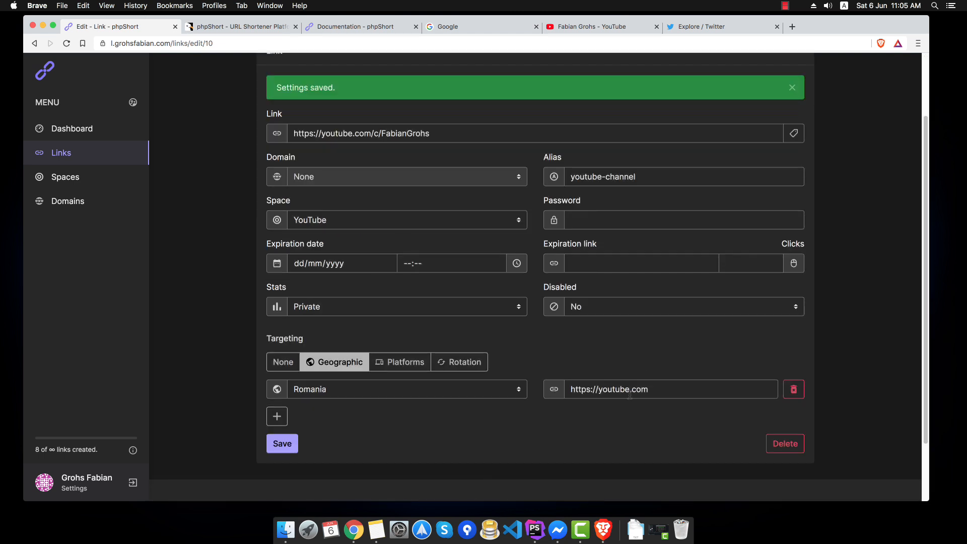
{"action": "left_click", "coordinate": [436, 134]}
{"action": "key", "text": "super+t"}
{"action": "key", "text": "super+v"}
{"action": "key", "text": "Return"}
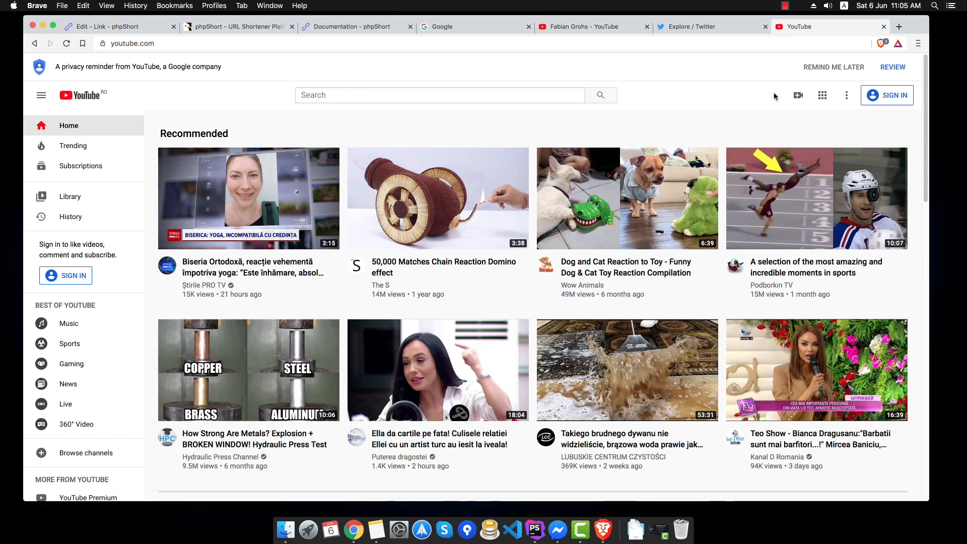
- Close the Twitter, YouTube home, YouTube channel and Google test tabs
{"action": "middle_click", "coordinate": [714, 28]}
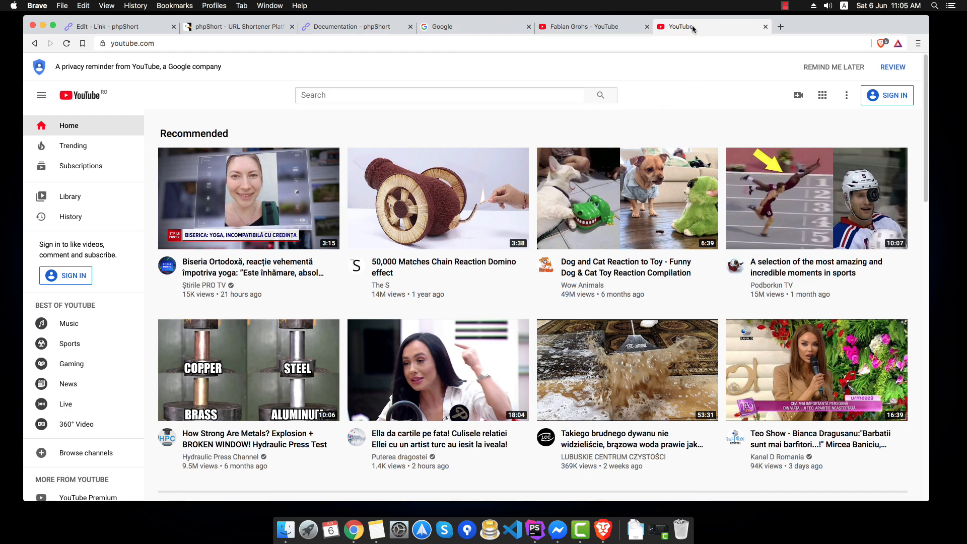
{"action": "middle_click", "coordinate": [693, 28]}
{"action": "middle_click", "coordinate": [590, 28]}
{"action": "middle_click", "coordinate": [482, 25]}
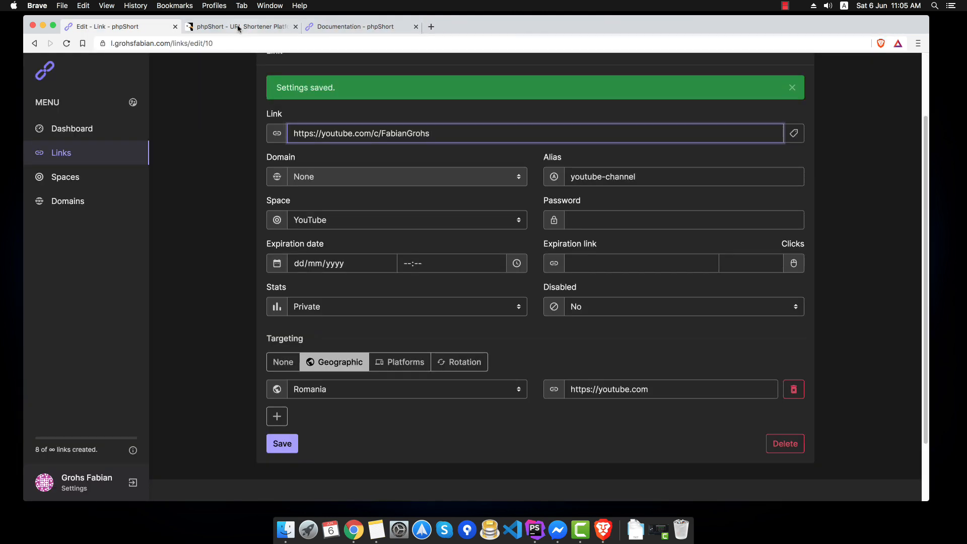
{"action": "left_click", "coordinate": [794, 389]}
{"action": "left_click", "coordinate": [385, 364]}
{"action": "left_click", "coordinate": [399, 390]}
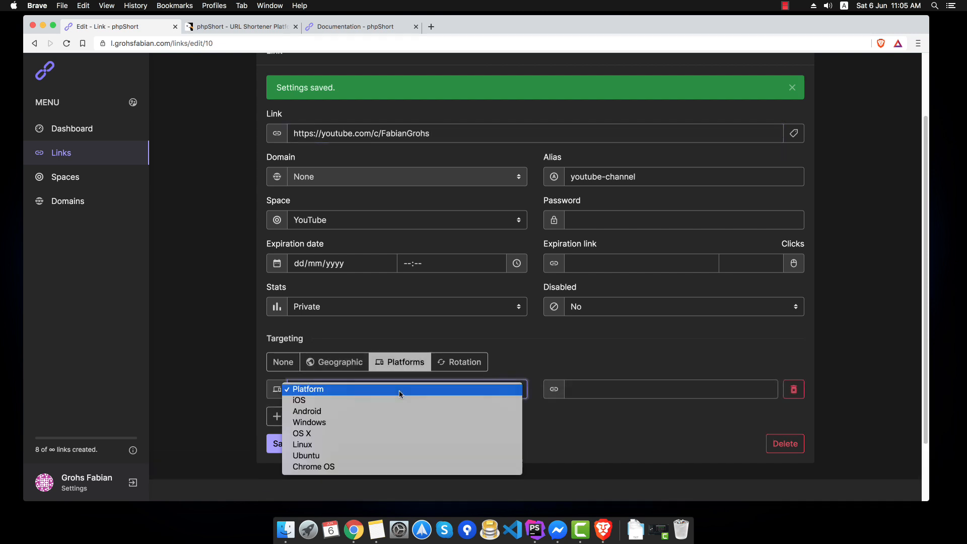
{"action": "left_click", "coordinate": [367, 433]}
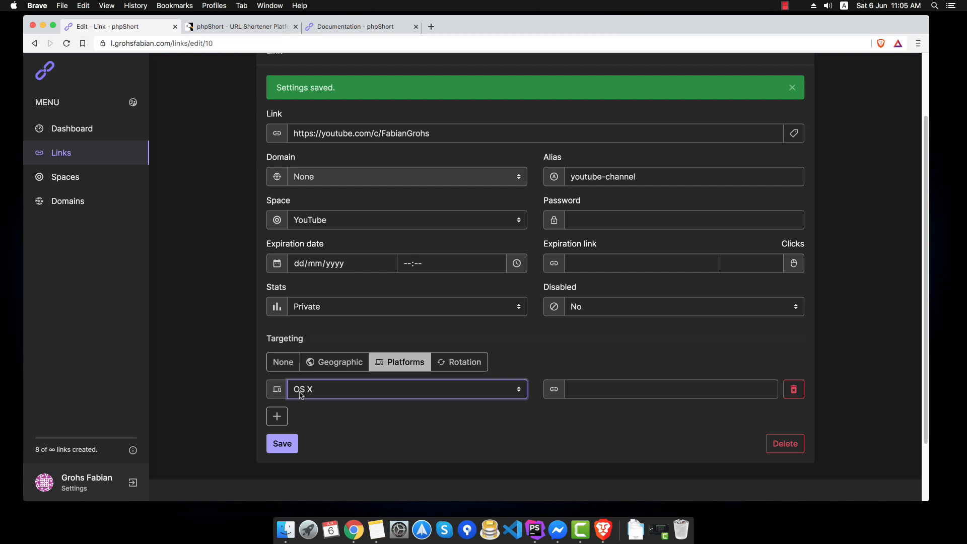
{"action": "left_click", "coordinate": [599, 387]}
{"action": "type", "text": "h"}
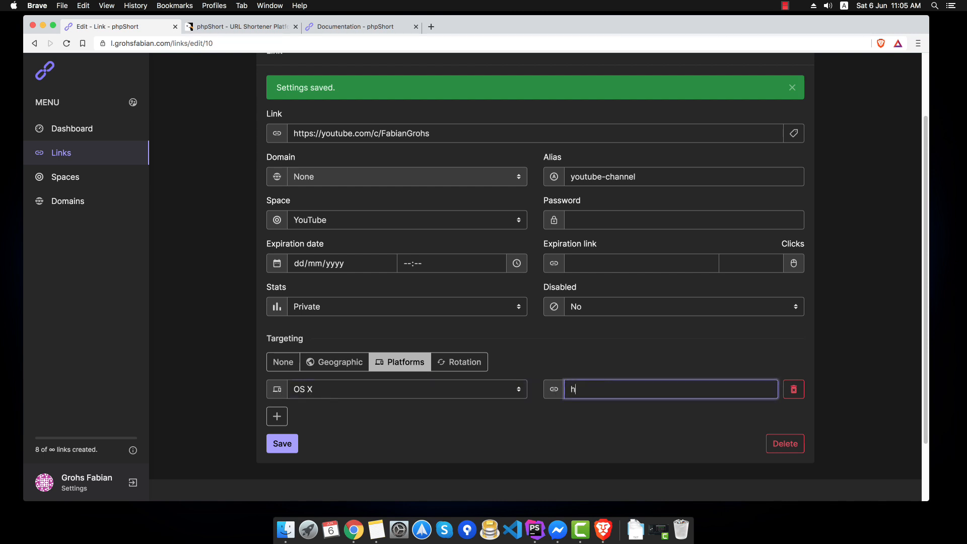
{"action": "type", "text": "ttps://google.com"}
{"action": "left_click", "coordinate": [285, 449]}
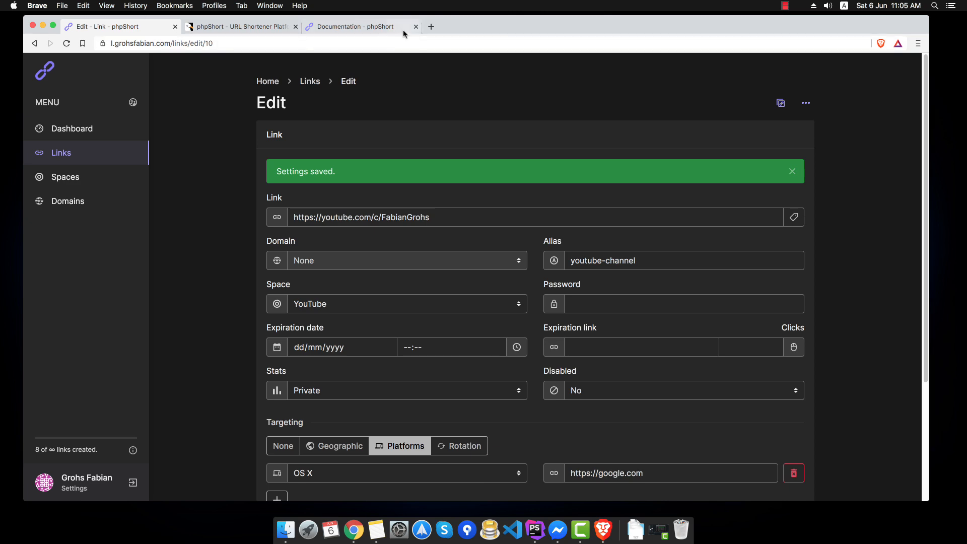
- Open the short link in a new tab to confirm it reaches Google, then close it
{"action": "left_click", "coordinate": [430, 26]}
{"action": "key", "text": "super+v"}
{"action": "key", "text": "Return"}
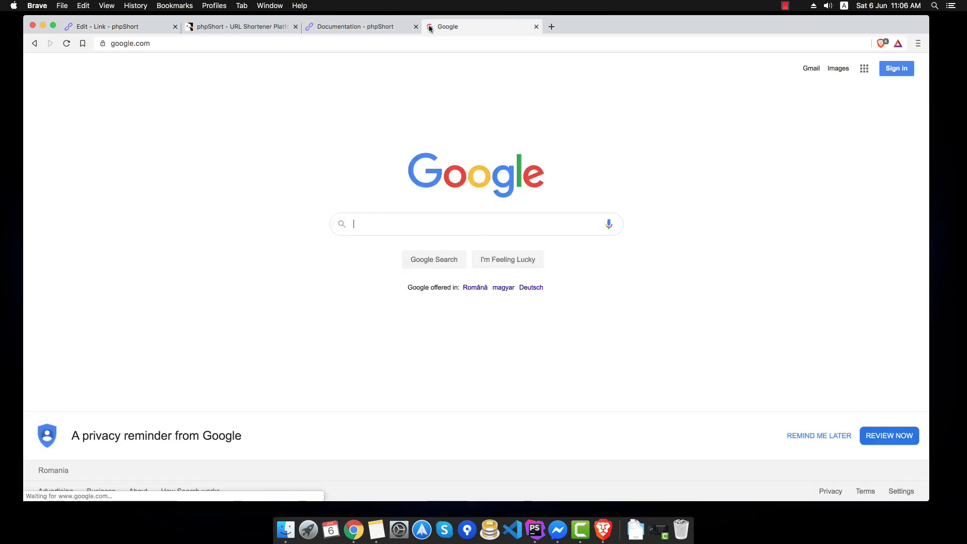
{"action": "left_click", "coordinate": [536, 26]}
{"action": "scroll", "coordinate": [297, 253], "scroll_direction": "down", "scroll_amount": 3}
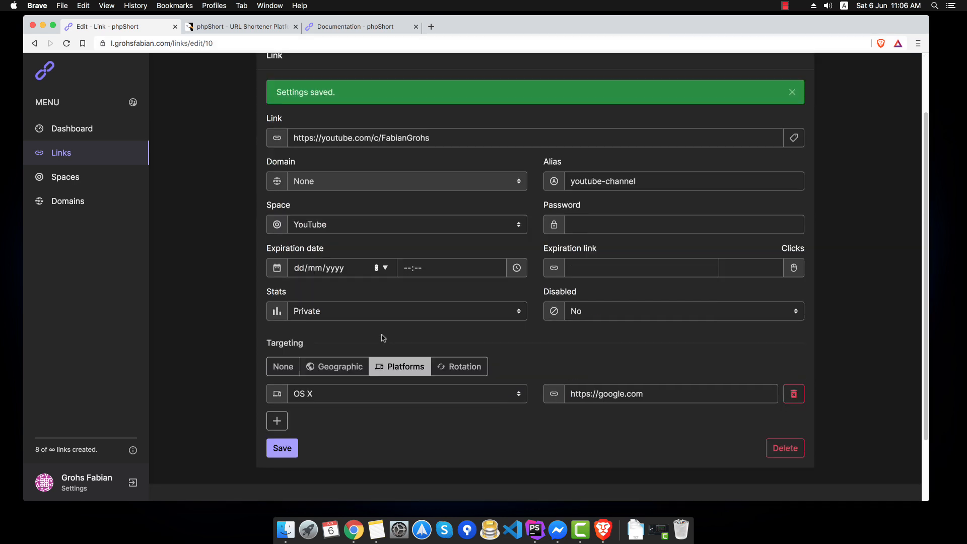
{"action": "left_click", "coordinate": [438, 368]}
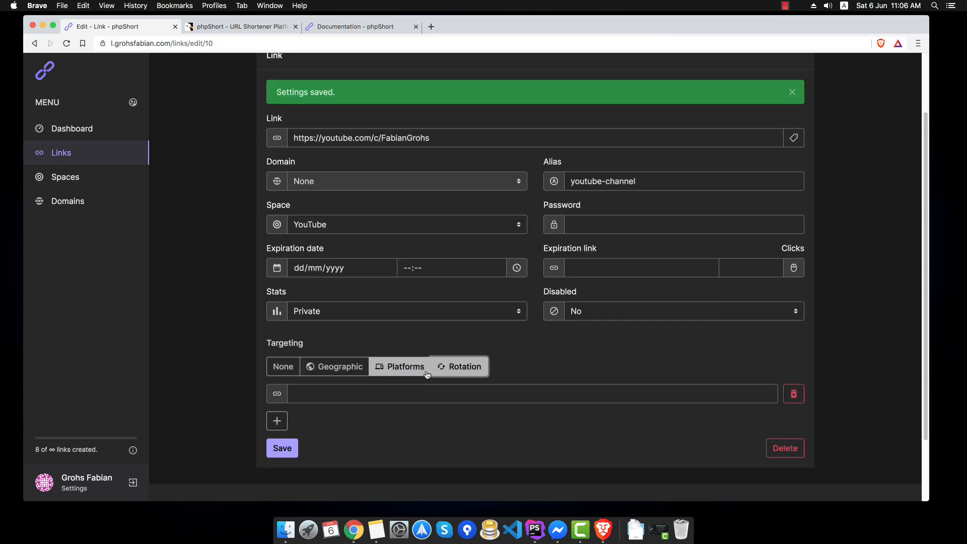
{"action": "left_click", "coordinate": [420, 396]}
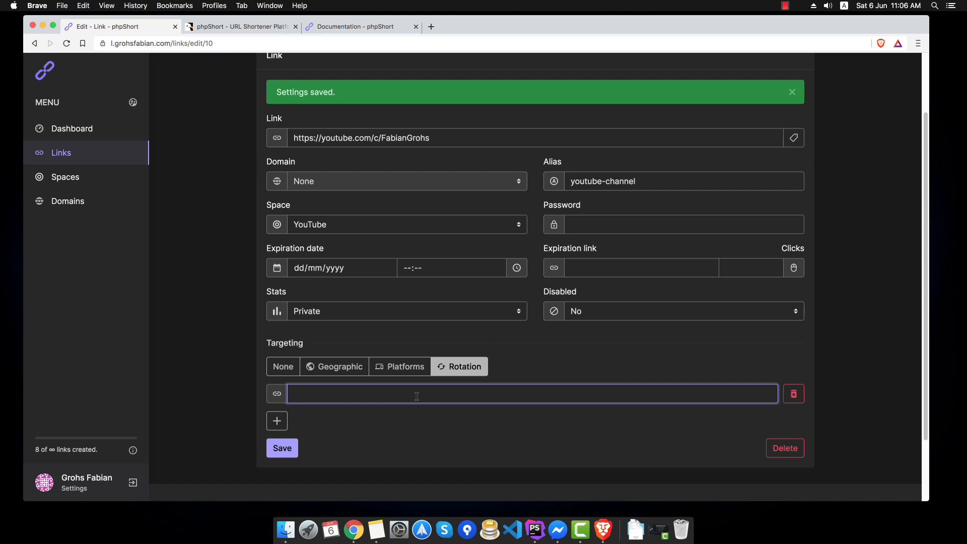
{"action": "type", "text": "https://google.com"}
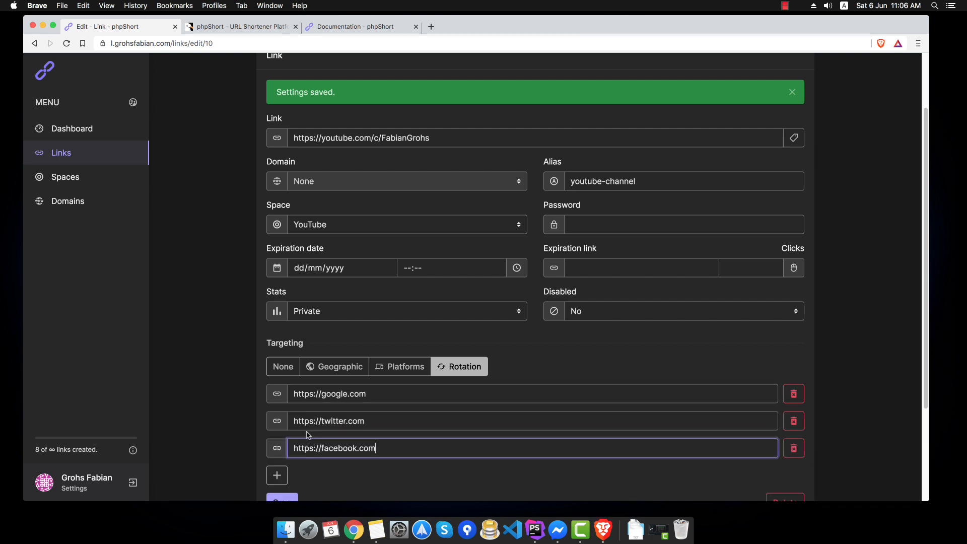
{"action": "scroll", "coordinate": [308, 434], "scroll_direction": "down", "scroll_amount": 2}
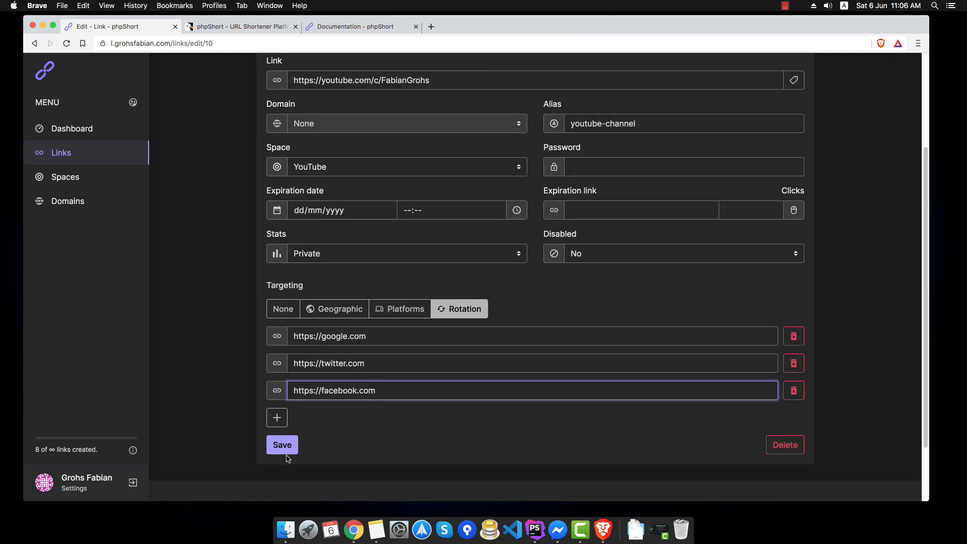
{"action": "left_click", "coordinate": [285, 444]}
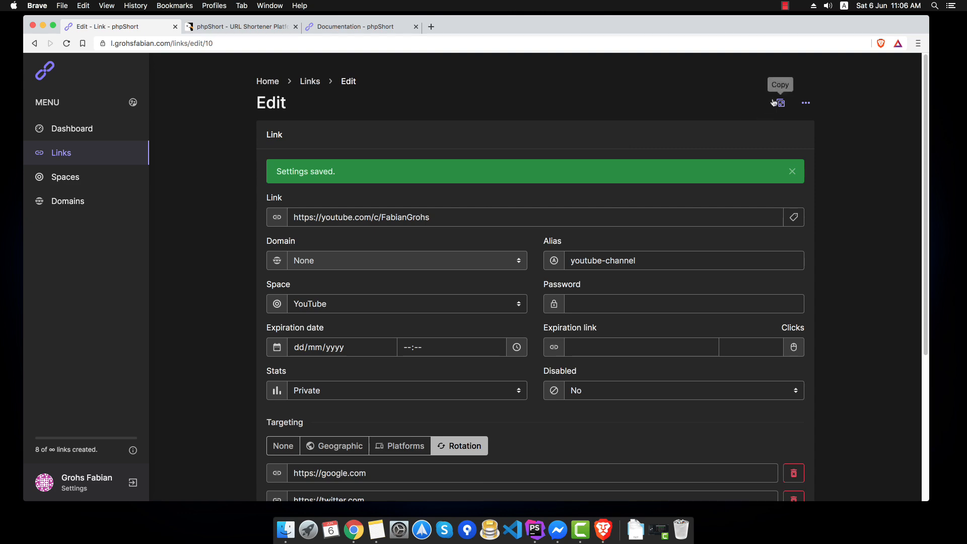
- Load the youtube-channel short link three times, landing on Facebook, the YouTube channel and Google, then close the tab
{"action": "left_click", "coordinate": [427, 28]}
{"action": "key", "text": "super+v"}
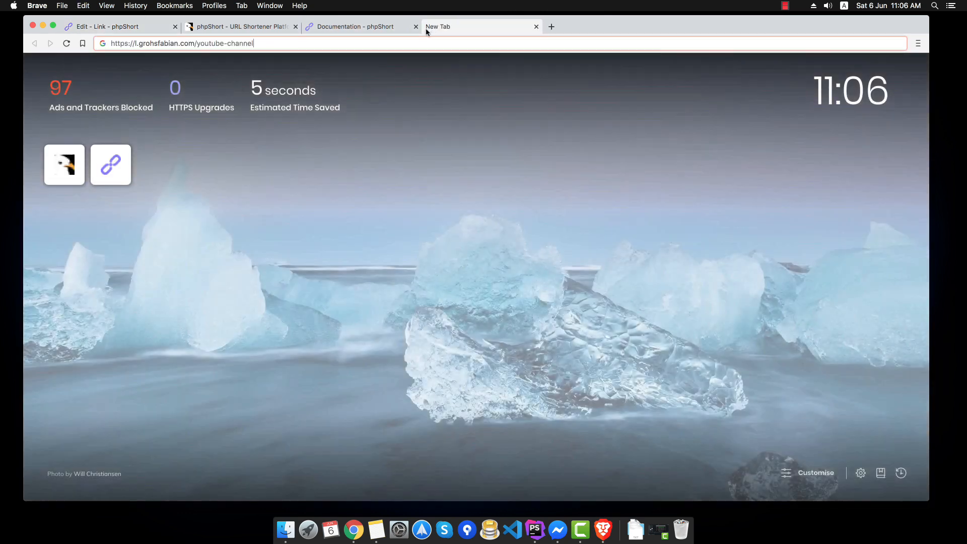
{"action": "key", "text": "Return"}
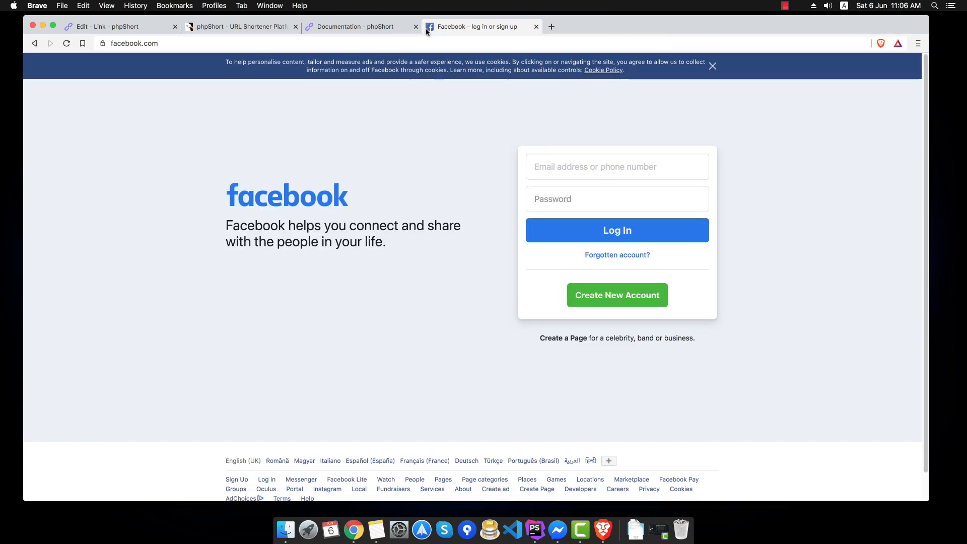
{"action": "left_click", "coordinate": [183, 44]}
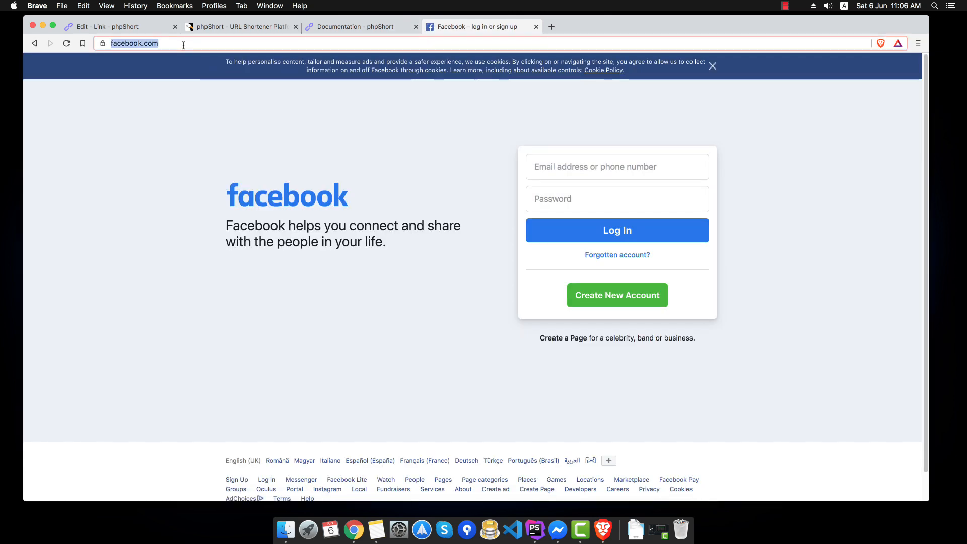
{"action": "key", "text": "super+v"}
{"action": "key", "text": "Return"}
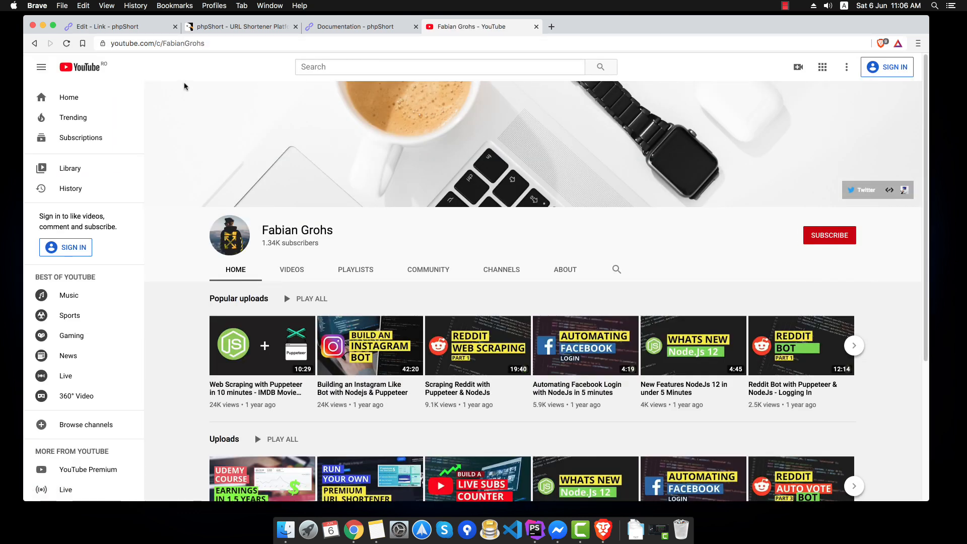
{"action": "left_click", "coordinate": [215, 43]}
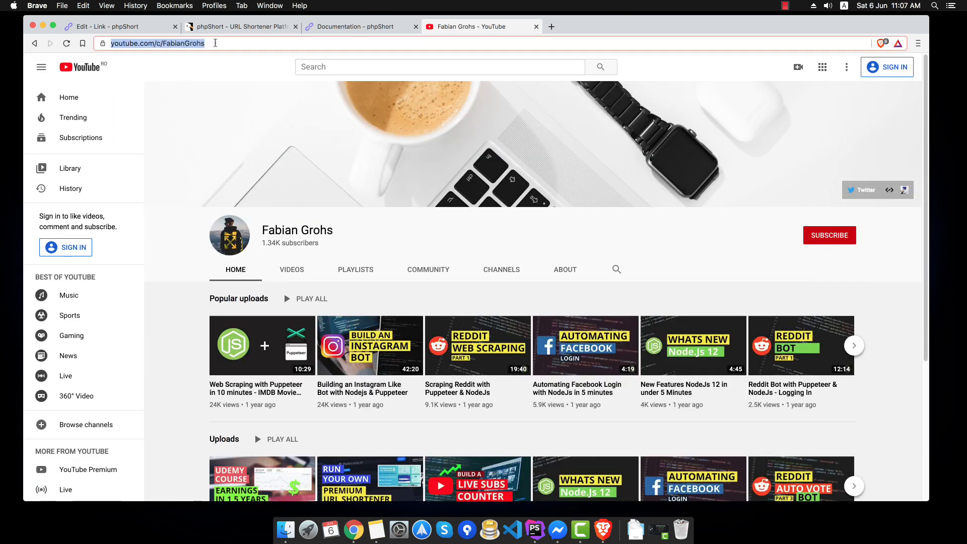
{"action": "type", "text": "https://l.grohsfabian.com/youtube-channel"}
{"action": "key", "text": "Return"}
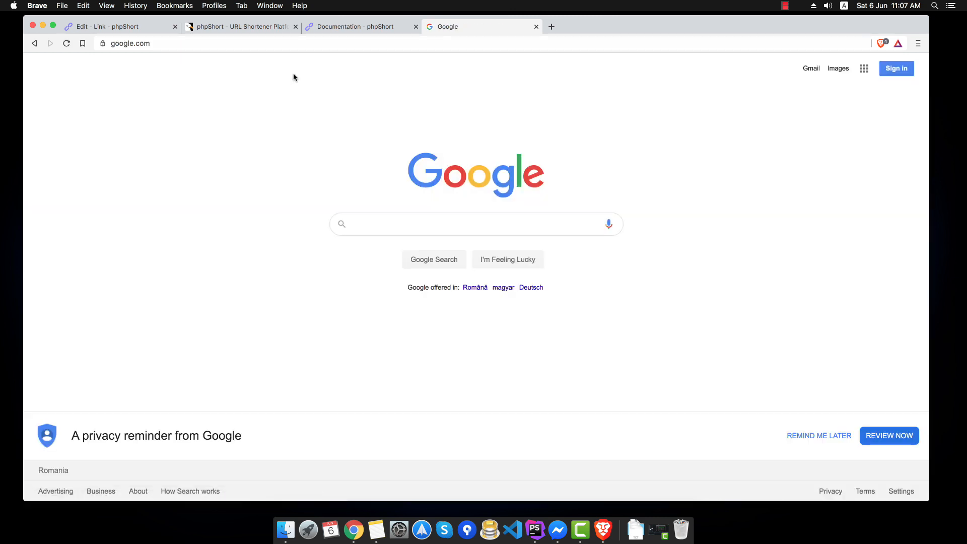
{"action": "key", "text": "super+w"}
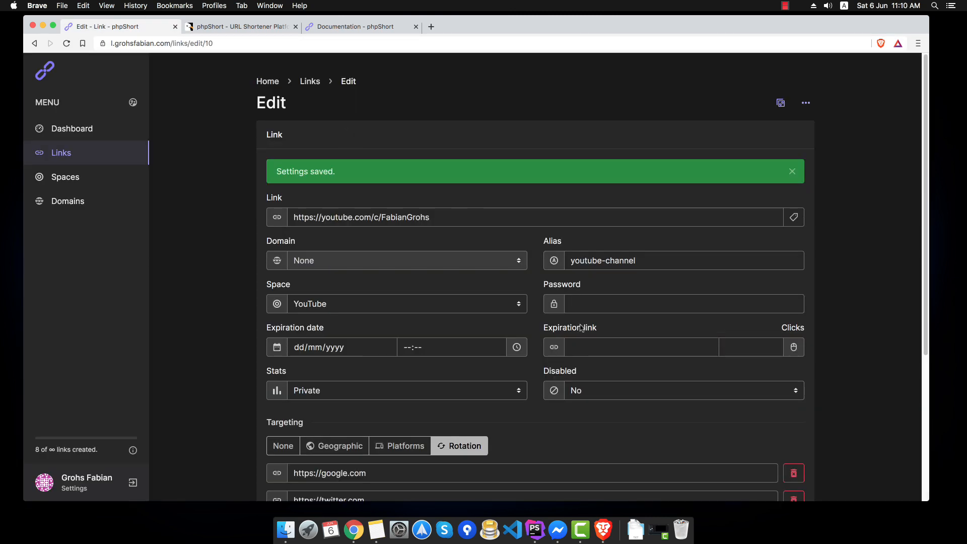
- Return to the Links list and look over the listed links
{"action": "left_click", "coordinate": [308, 82]}
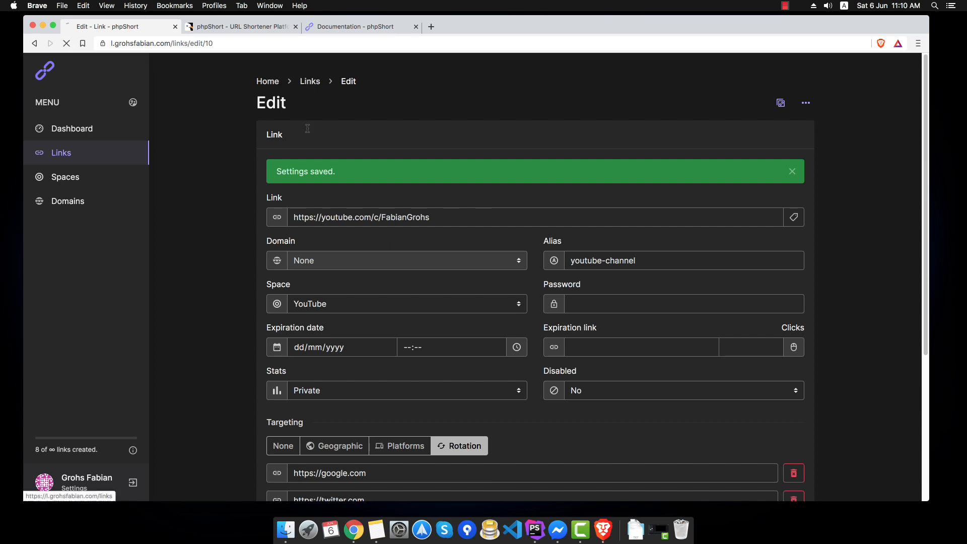
{"action": "scroll", "coordinate": [171, 199], "scroll_direction": "down", "scroll_amount": 2}
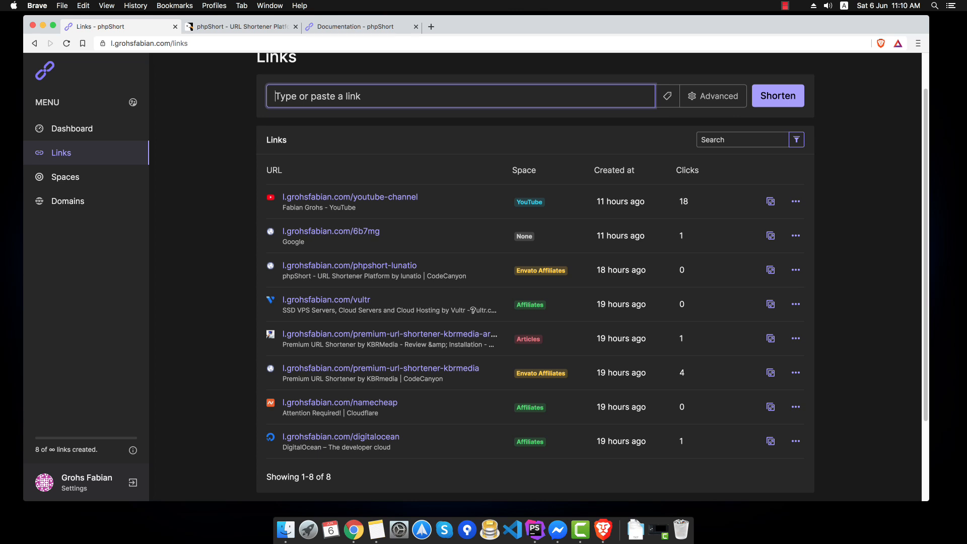
{"action": "mouse_move", "coordinate": [471, 310]}
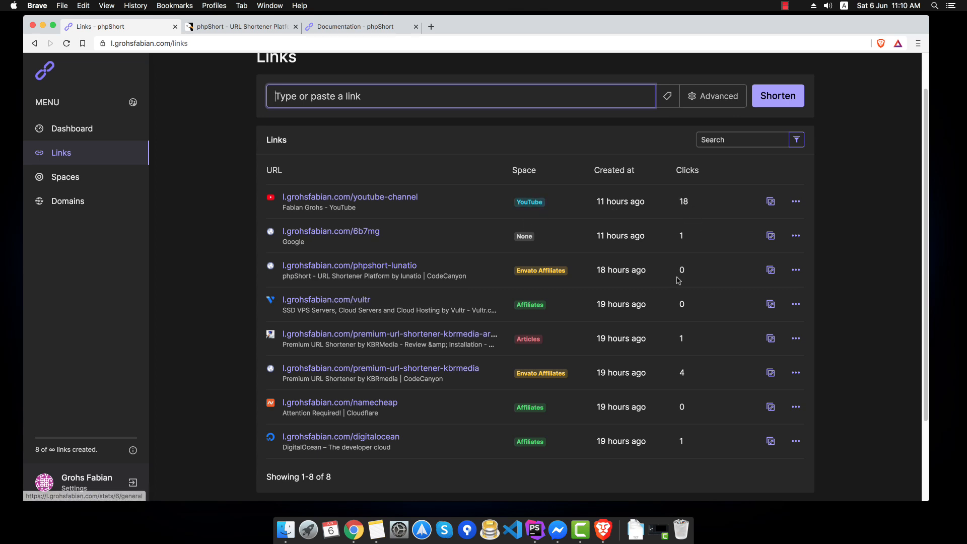
{"action": "mouse_move", "coordinate": [645, 405]}
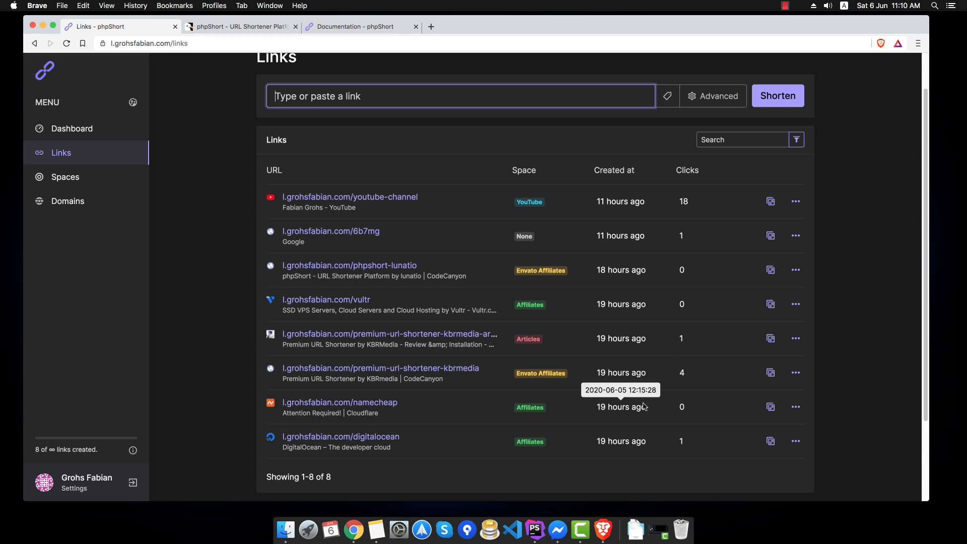
- Filter links to the Affiliates space, sorted by Best performing
{"action": "left_click", "coordinate": [751, 138]}
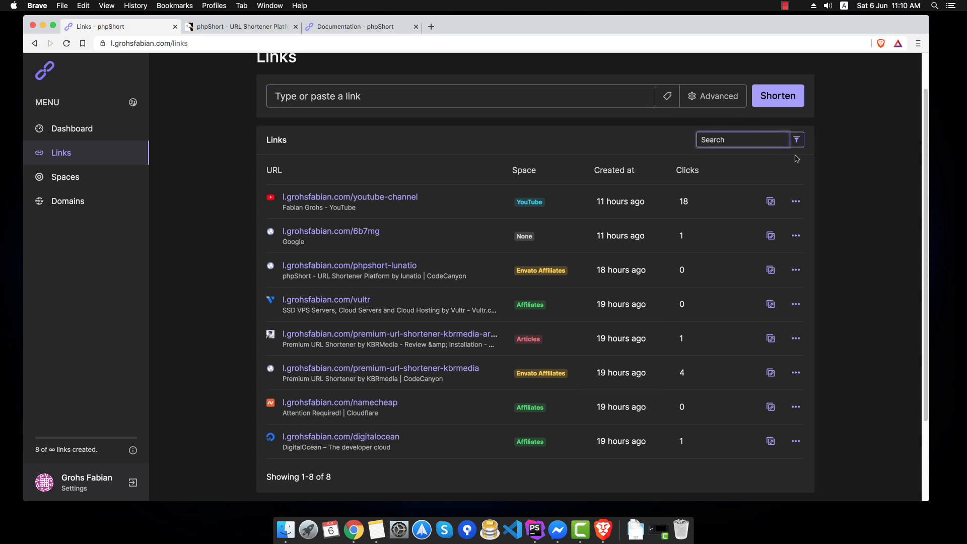
{"action": "left_click", "coordinate": [796, 139]}
{"action": "left_click", "coordinate": [771, 203]}
{"action": "left_click", "coordinate": [774, 217]}
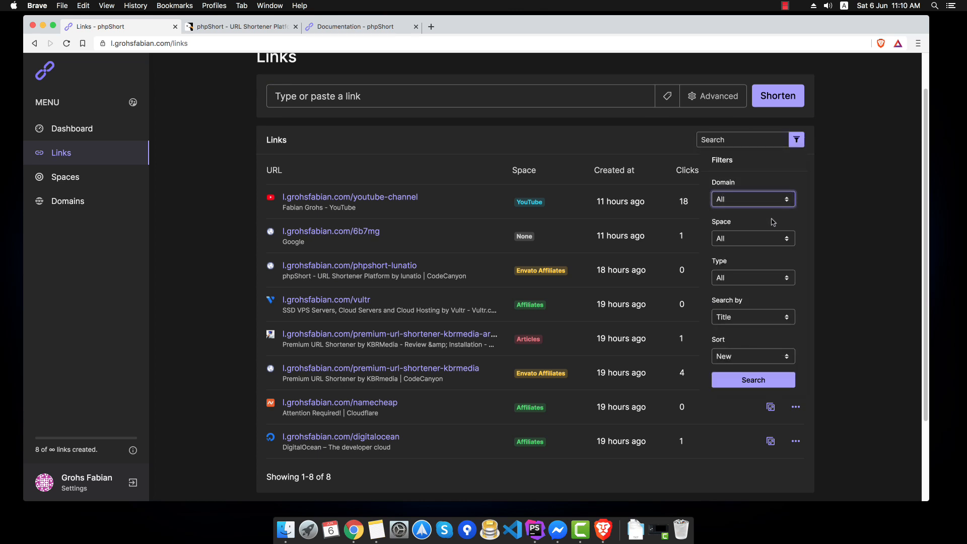
{"action": "left_click", "coordinate": [761, 239]}
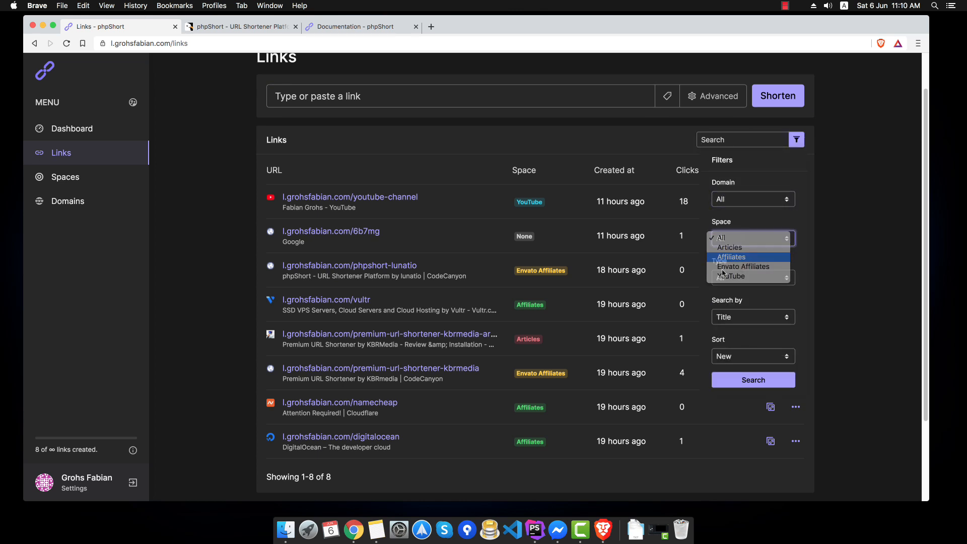
{"action": "left_click", "coordinate": [756, 258]}
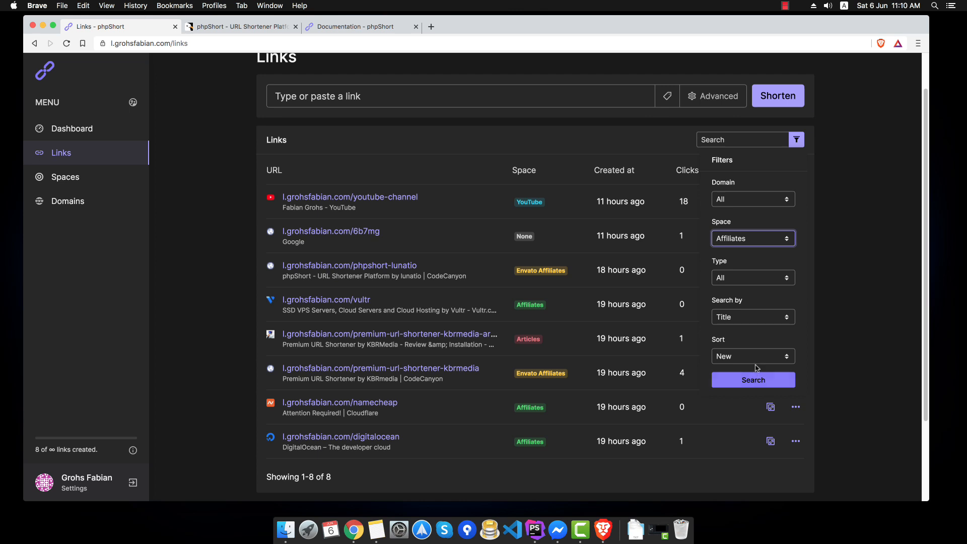
{"action": "left_click", "coordinate": [729, 357]}
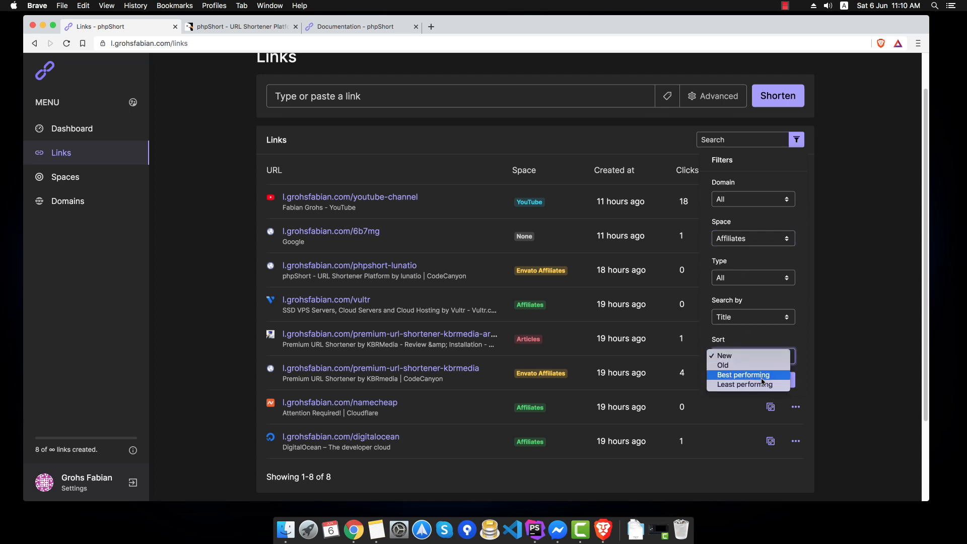
{"action": "left_click", "coordinate": [745, 375]}
{"action": "left_click", "coordinate": [774, 380]}
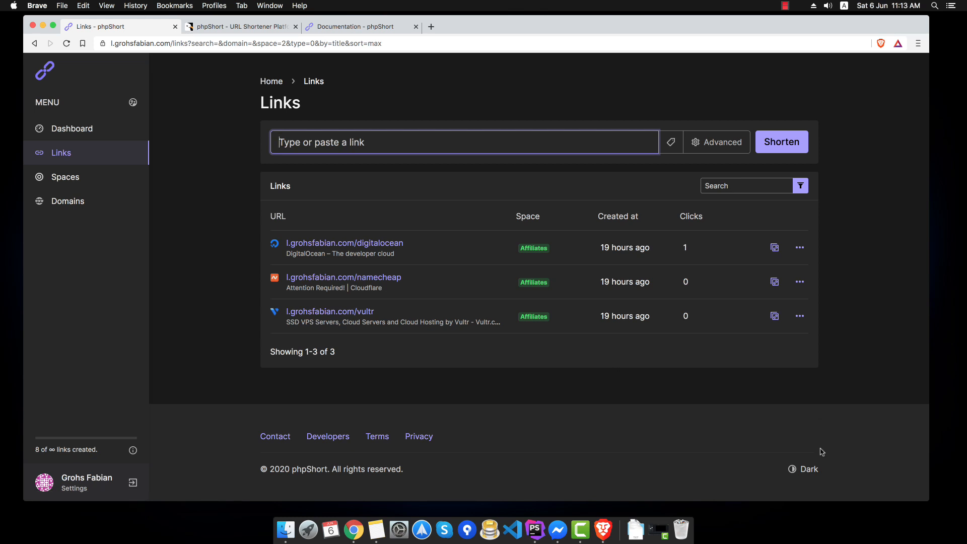
- Switch to the light theme and visit Spaces and Domains before returning to the Dashboard
{"action": "left_click", "coordinate": [801, 468]}
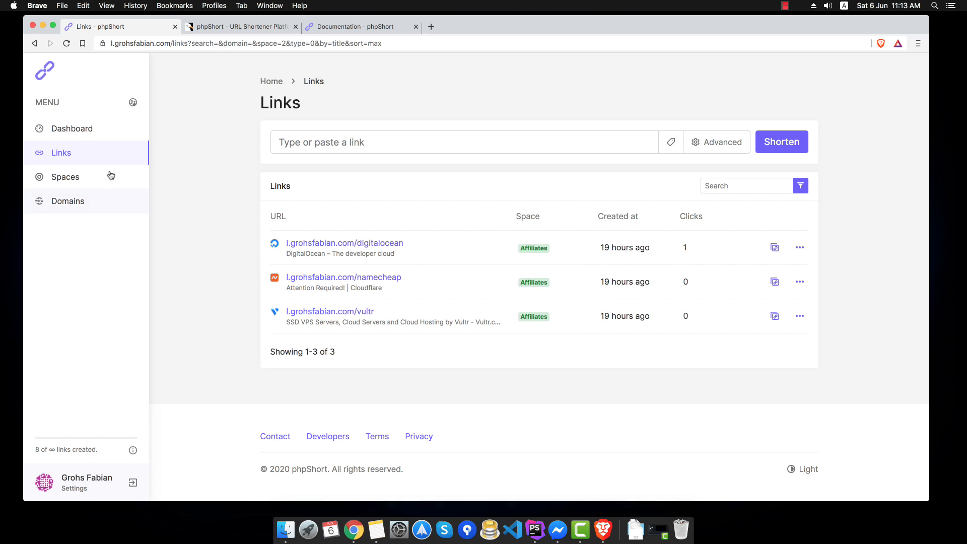
{"action": "left_click", "coordinate": [86, 182]}
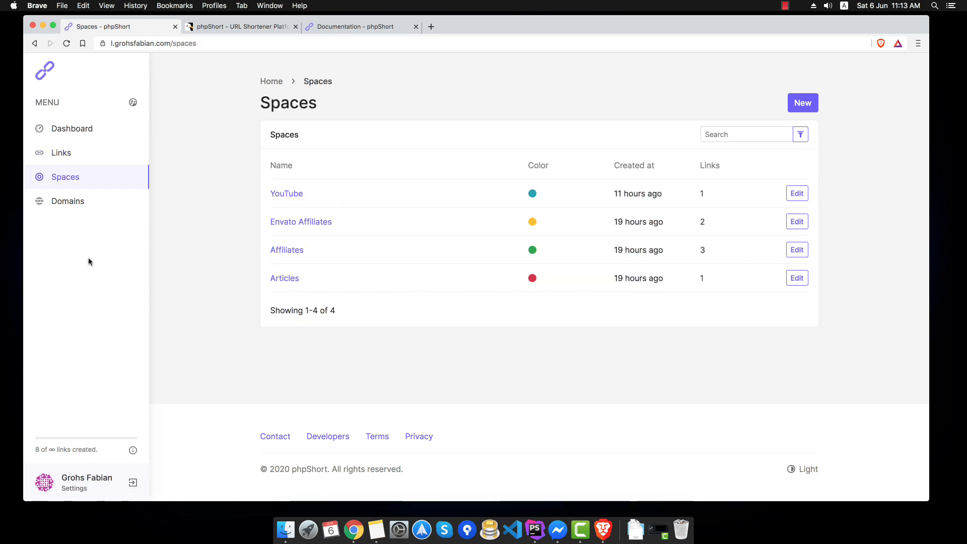
{"action": "left_click", "coordinate": [73, 209]}
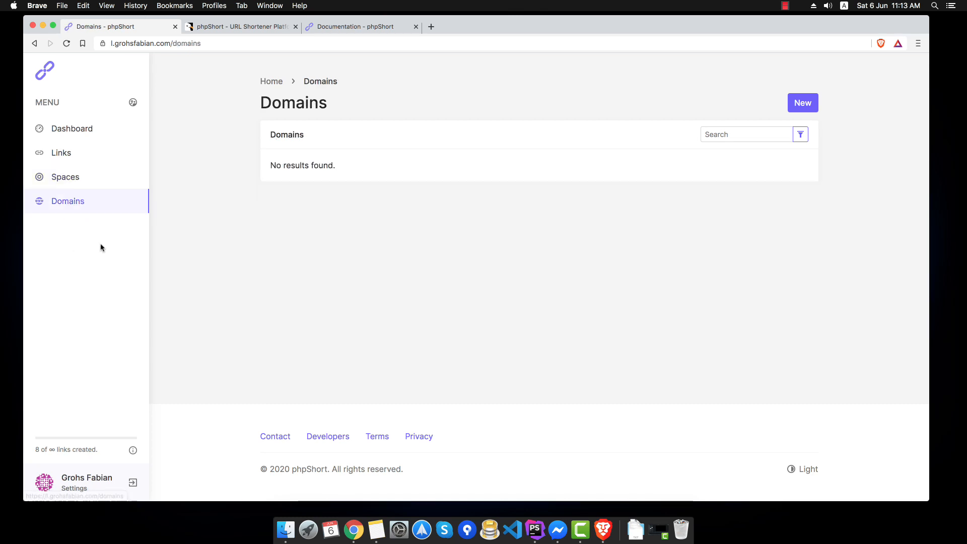
{"action": "left_click", "coordinate": [88, 136]}
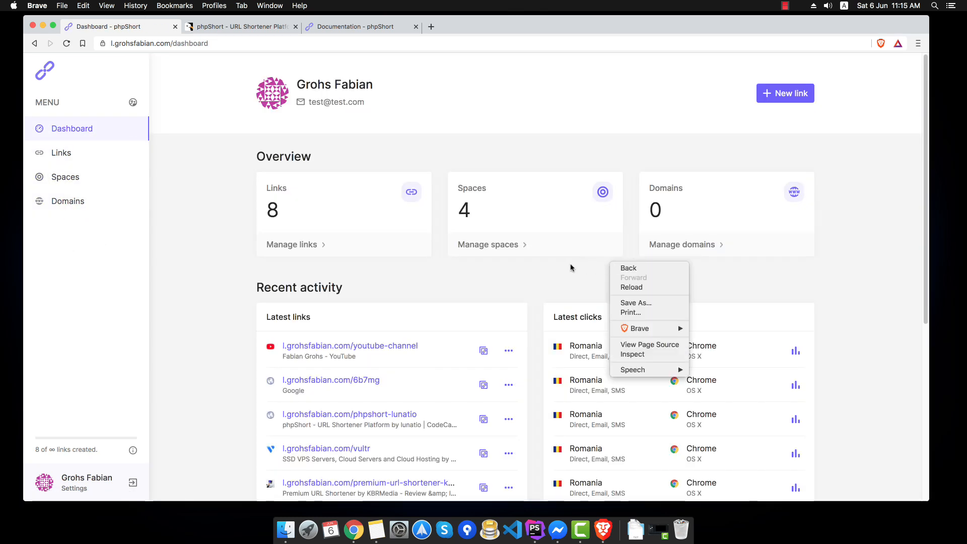
{"action": "left_click", "coordinate": [417, 294]}
- Open the account details settings, keeping the timezone as UTC
{"action": "left_click", "coordinate": [98, 476]}
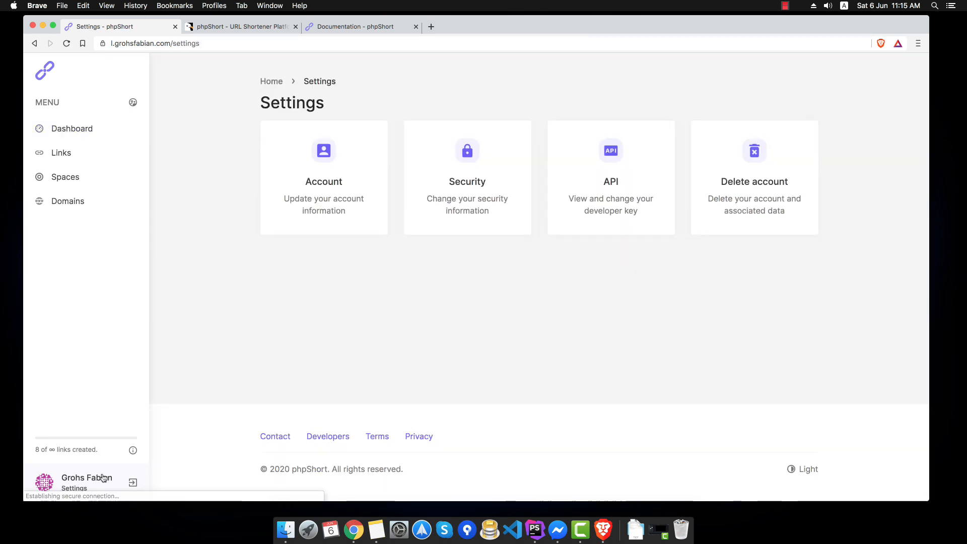
{"action": "left_click", "coordinate": [317, 204]}
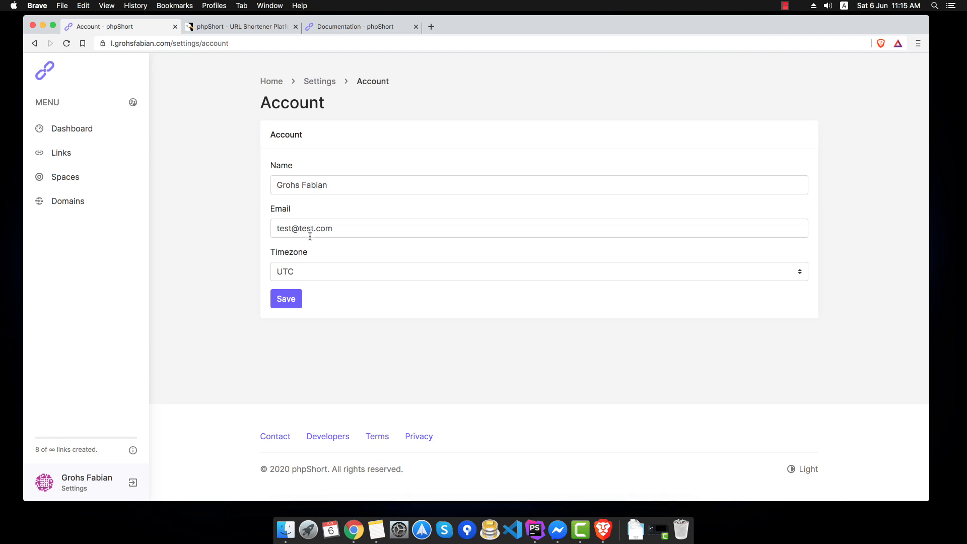
{"action": "left_click", "coordinate": [309, 278]}
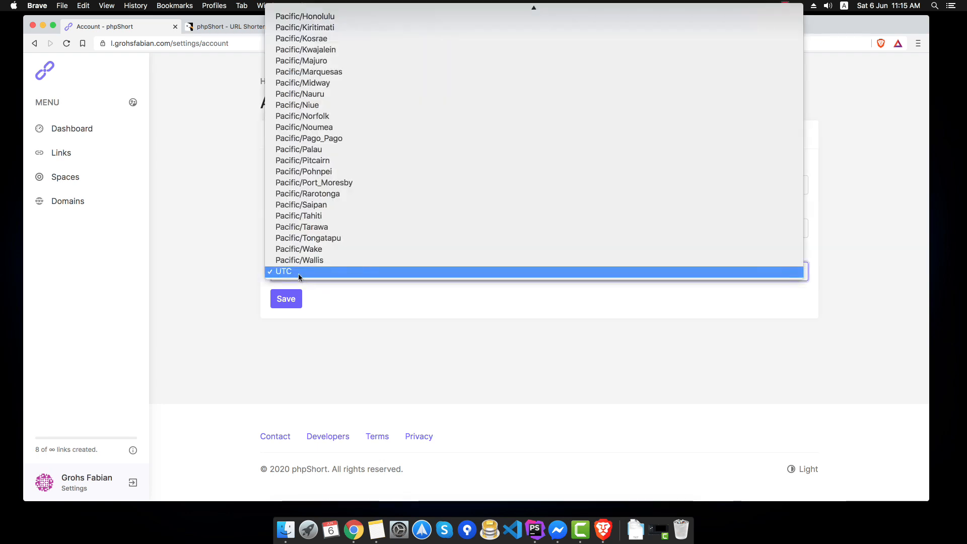
{"action": "left_click", "coordinate": [228, 270]}
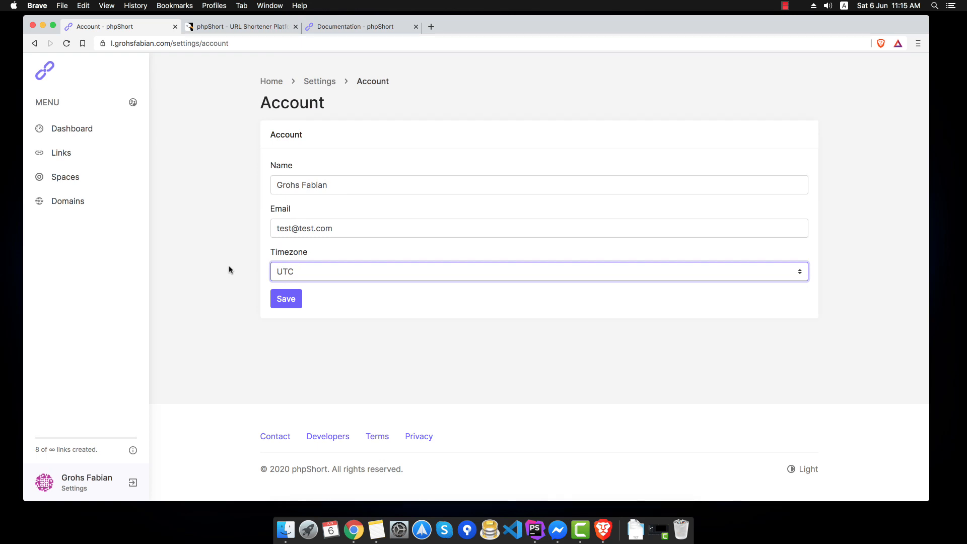
{"action": "key", "text": "super+Left"}
- View the Security and API settings, select the API key, then open the Developers documentation
{"action": "left_click", "coordinate": [478, 190]}
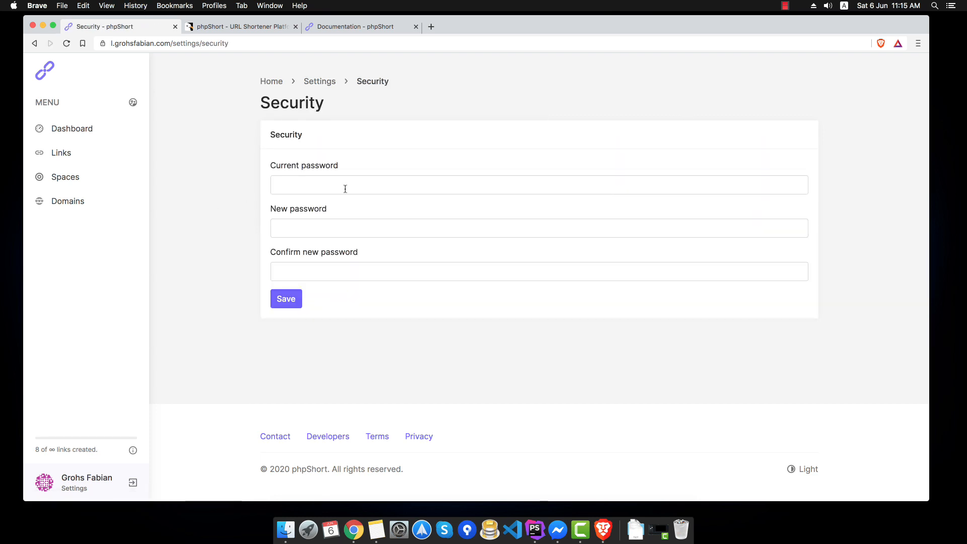
{"action": "key", "text": "super+Left"}
{"action": "left_click", "coordinate": [644, 179]}
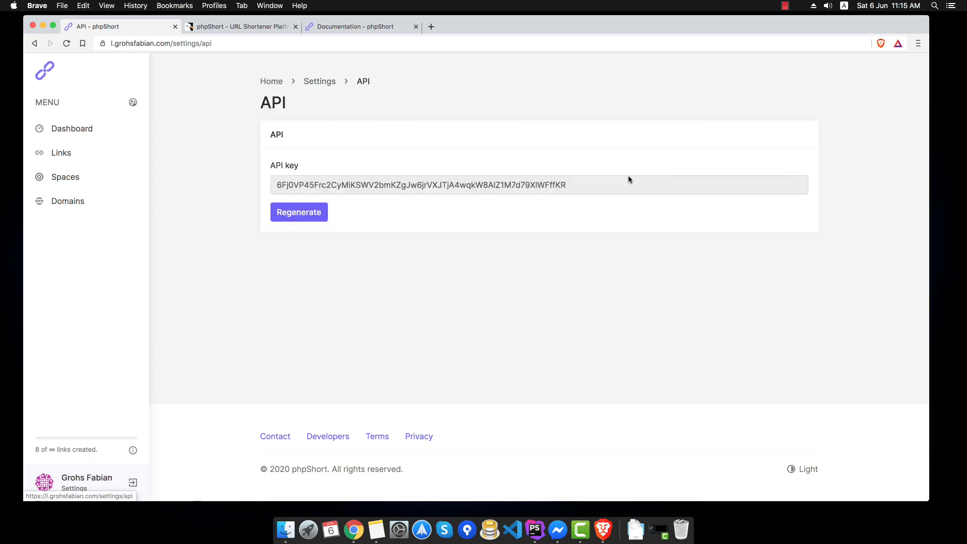
{"action": "left_click_drag", "start_coordinate": [560, 187], "coordinate": [277, 185]}
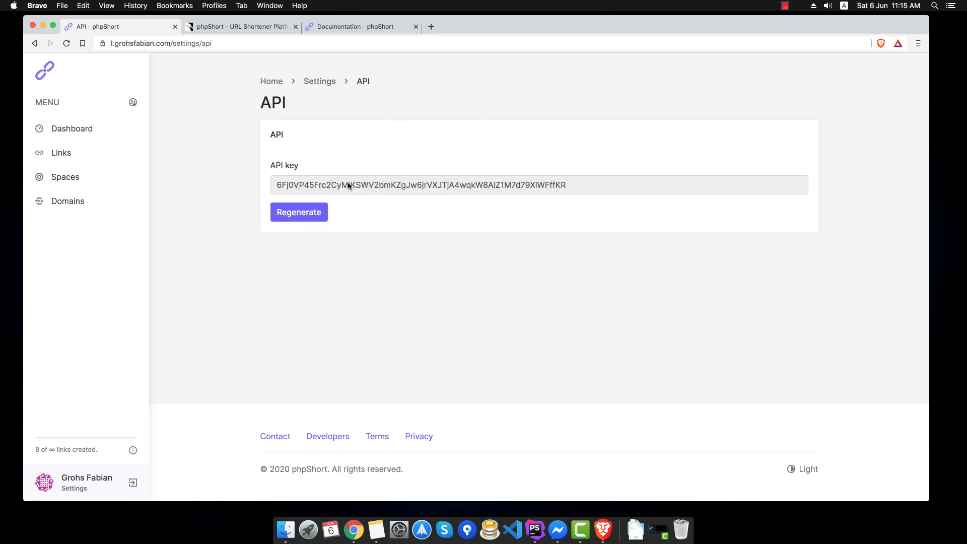
{"action": "double_click", "coordinate": [344, 183]}
{"action": "left_click", "coordinate": [314, 442]}
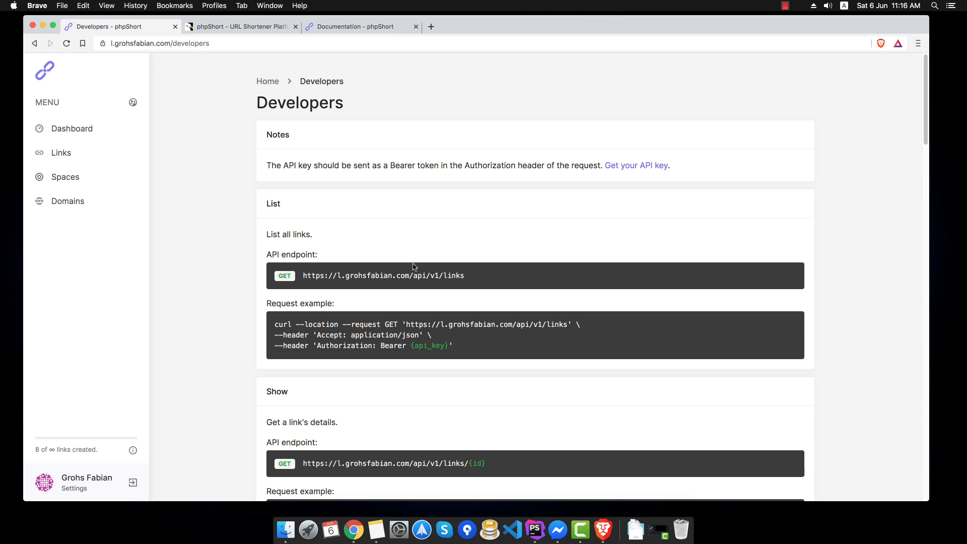
{"action": "scroll", "coordinate": [412, 266], "scroll_direction": "down", "scroll_amount": 5}
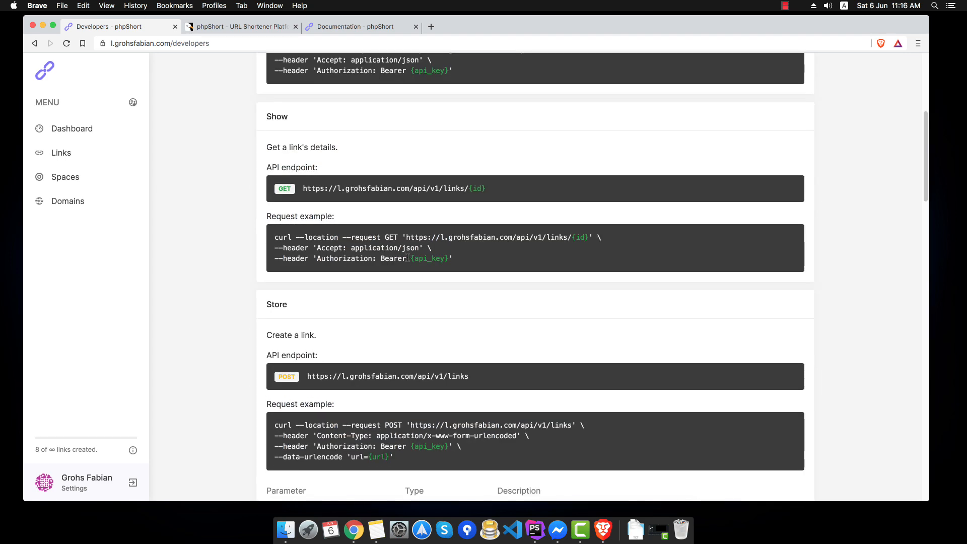
{"action": "scroll", "coordinate": [604, 317], "scroll_direction": "down", "scroll_amount": 10}
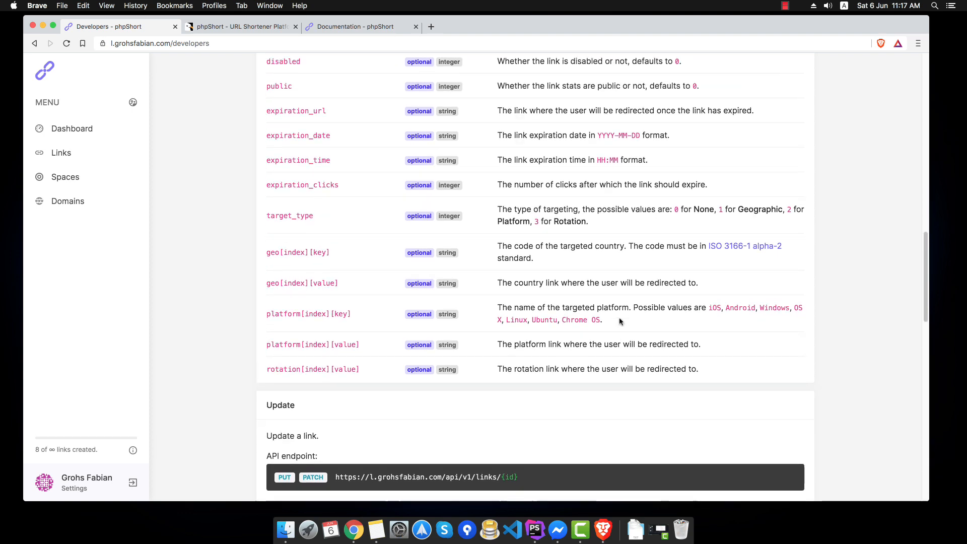
{"action": "scroll", "coordinate": [620, 321], "scroll_direction": "up", "scroll_amount": 5}
{"action": "scroll", "coordinate": [584, 302], "scroll_direction": "up", "scroll_amount": 4}
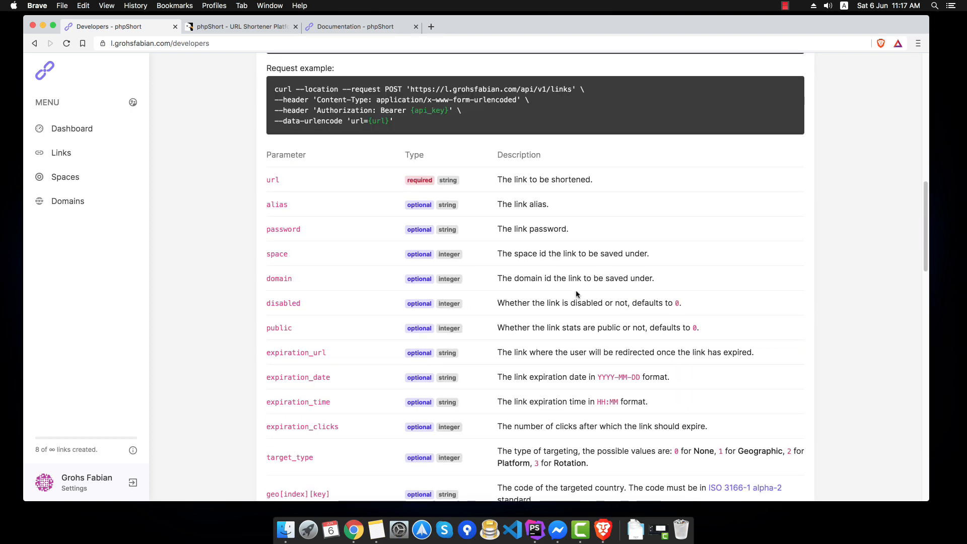
{"action": "scroll", "coordinate": [577, 295], "scroll_direction": "down", "scroll_amount": 2}
{"action": "scroll", "coordinate": [576, 294], "scroll_direction": "down", "scroll_amount": 2}
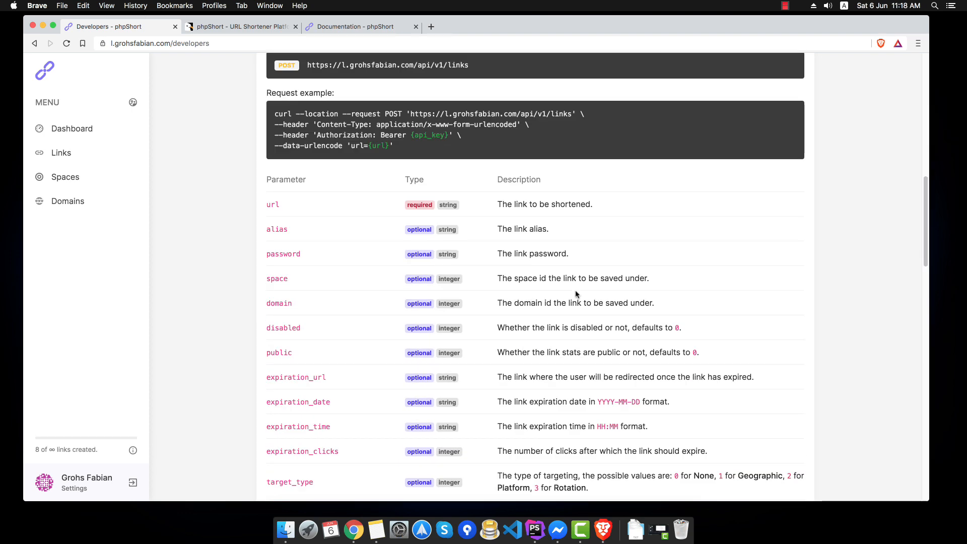
{"action": "scroll", "coordinate": [575, 294], "scroll_direction": "up", "scroll_amount": 1}
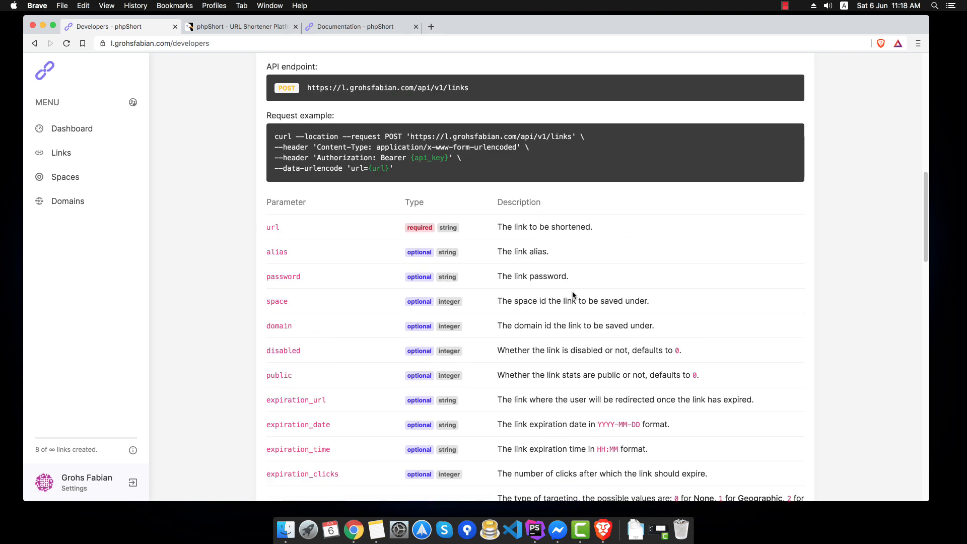
{"action": "left_click_drag", "start_coordinate": [415, 172], "coordinate": [273, 137]}
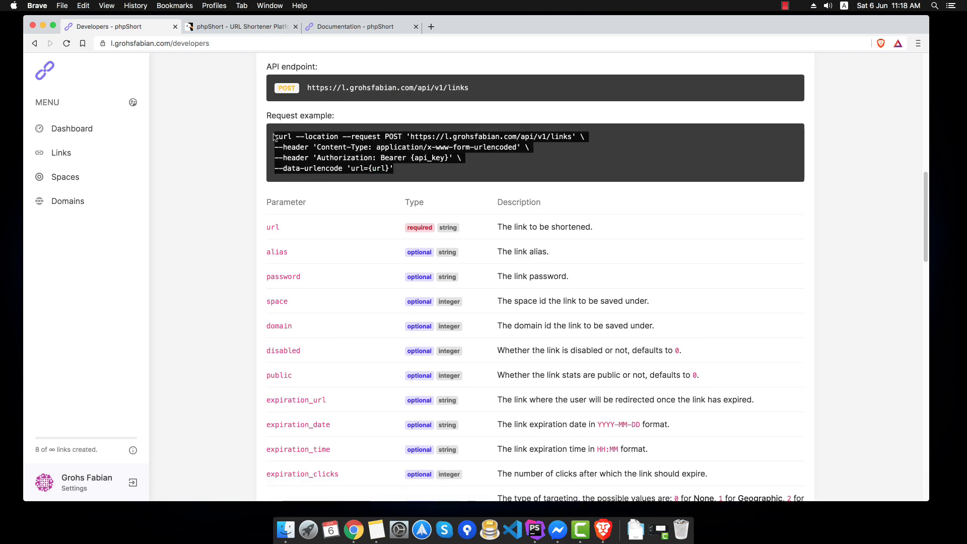
{"action": "left_click", "coordinate": [305, 144]}
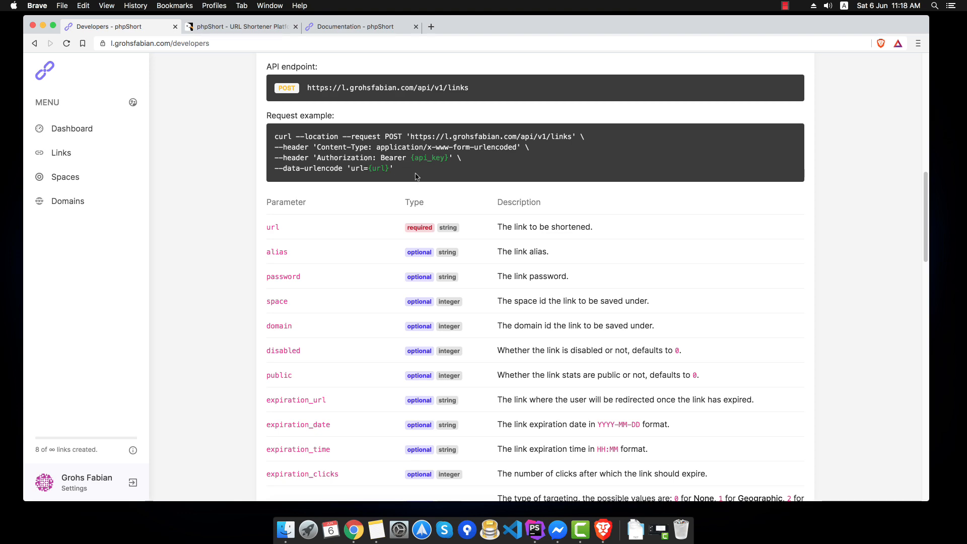
{"action": "scroll", "coordinate": [443, 248], "scroll_direction": "down", "scroll_amount": 4}
{"action": "scroll", "coordinate": [441, 244], "scroll_direction": "down", "scroll_amount": 4}
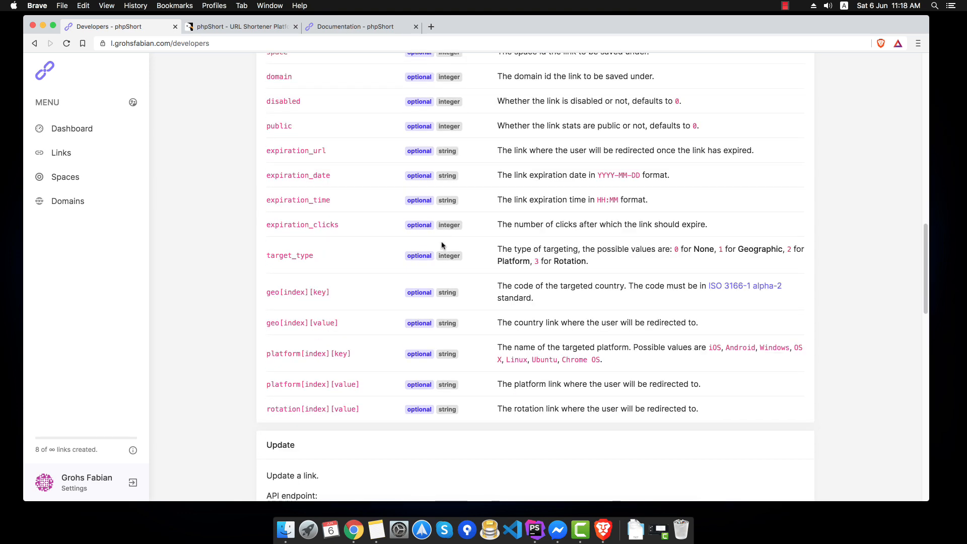
{"action": "scroll", "coordinate": [441, 244], "scroll_direction": "down", "scroll_amount": 10}
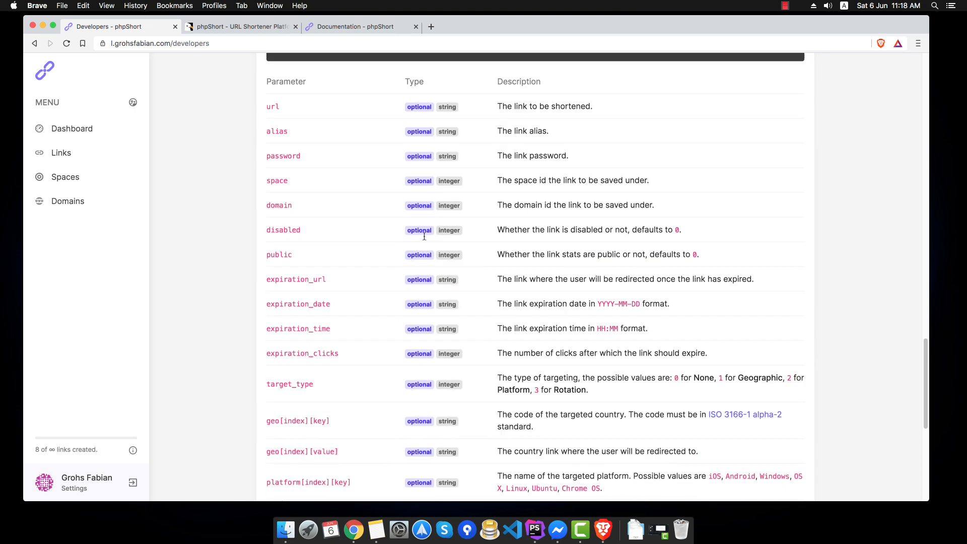
{"action": "scroll", "coordinate": [424, 241], "scroll_direction": "up", "scroll_amount": 20}
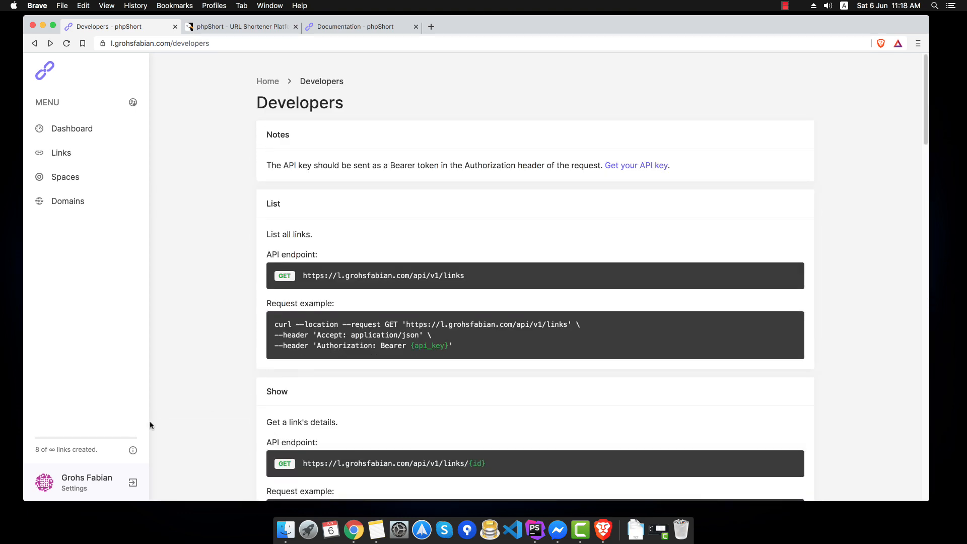
{"action": "left_click", "coordinate": [68, 486]}
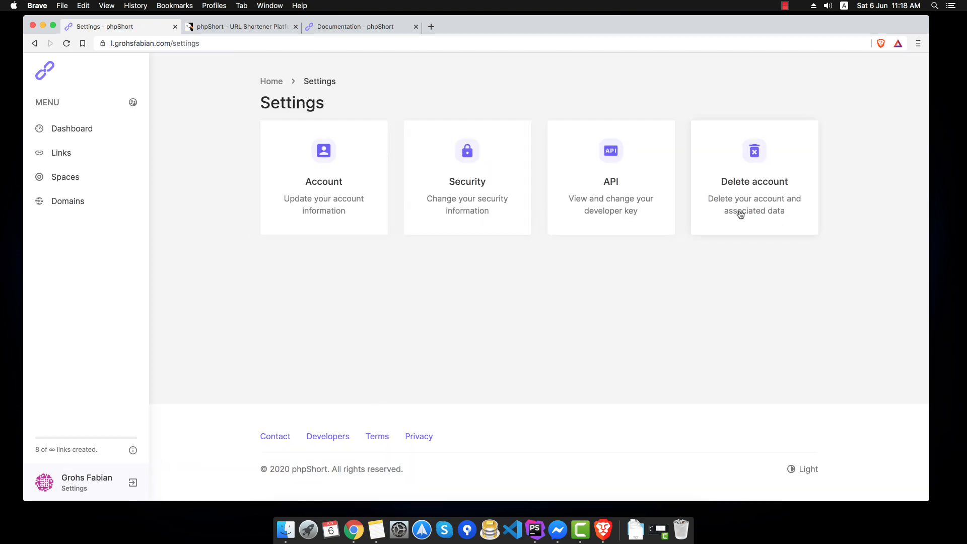
- View the Delete account settings page, then open the admin dashboard
{"action": "left_click", "coordinate": [736, 183]}
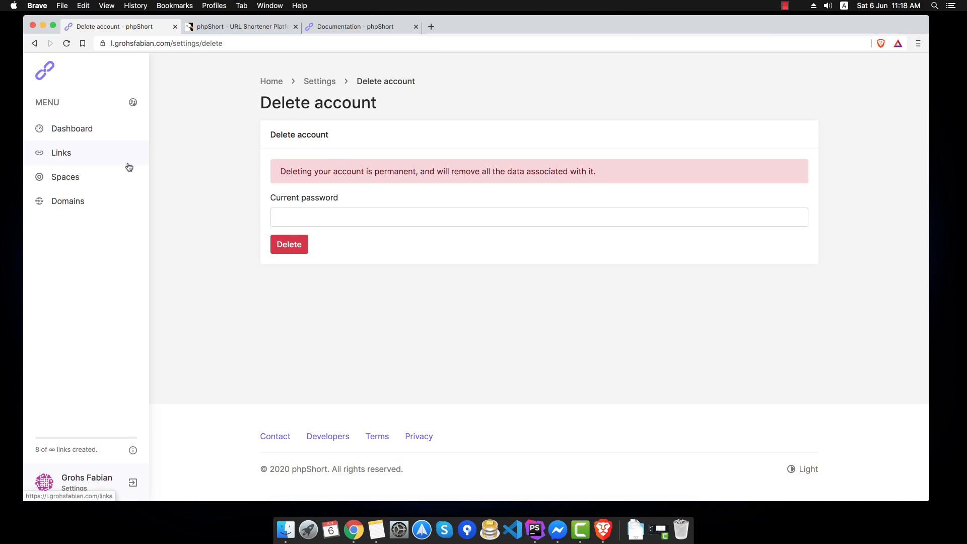
{"action": "left_click", "coordinate": [131, 104]}
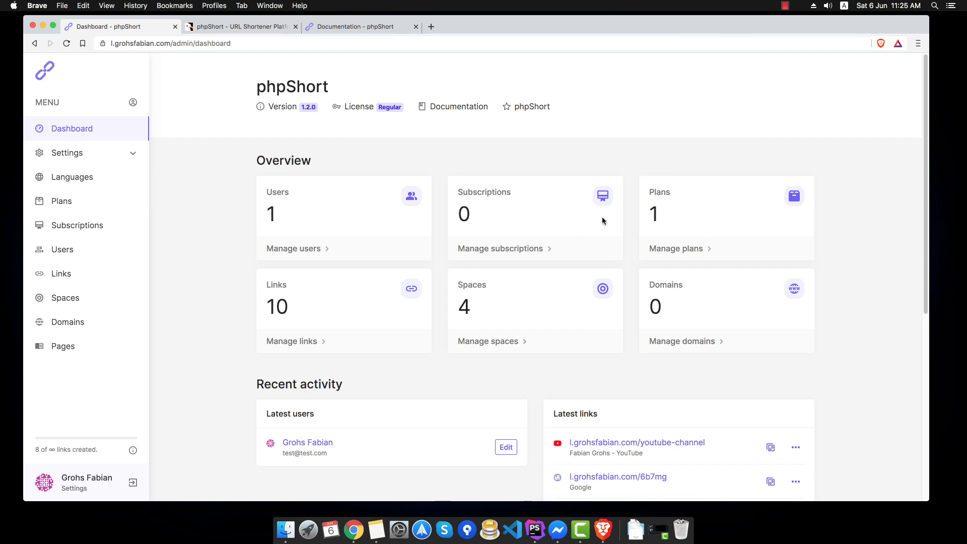
{"action": "double_click", "coordinate": [273, 304]}
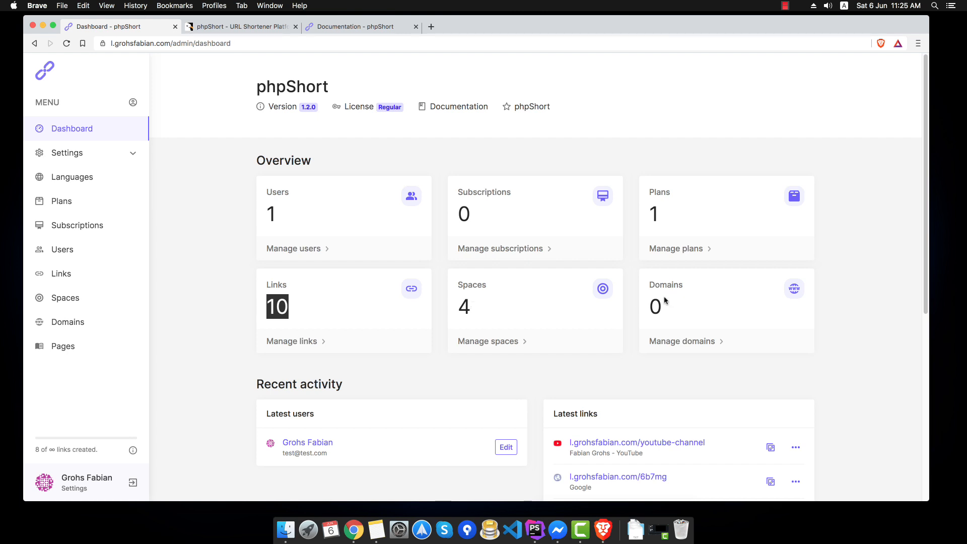
{"action": "scroll", "coordinate": [663, 301], "scroll_direction": "down", "scroll_amount": 3}
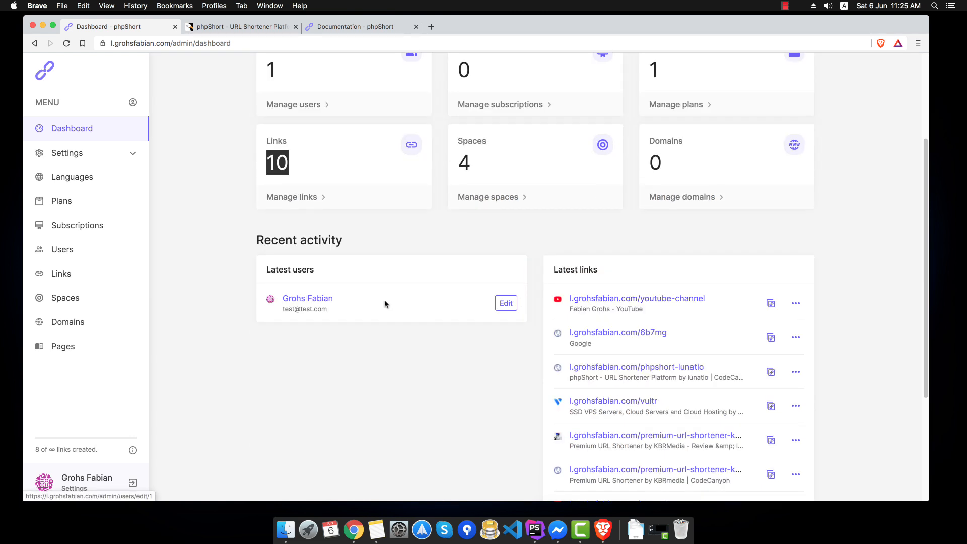
{"action": "scroll", "coordinate": [377, 305], "scroll_direction": "up", "scroll_amount": 3}
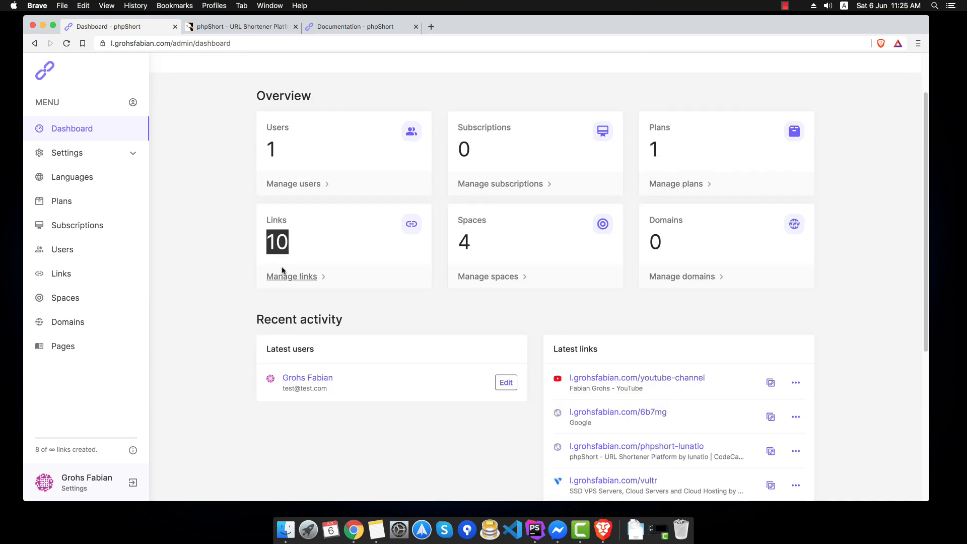
- Open the General settings and look at the Custom index and Tracking Code fields
{"action": "left_click", "coordinate": [96, 155]}
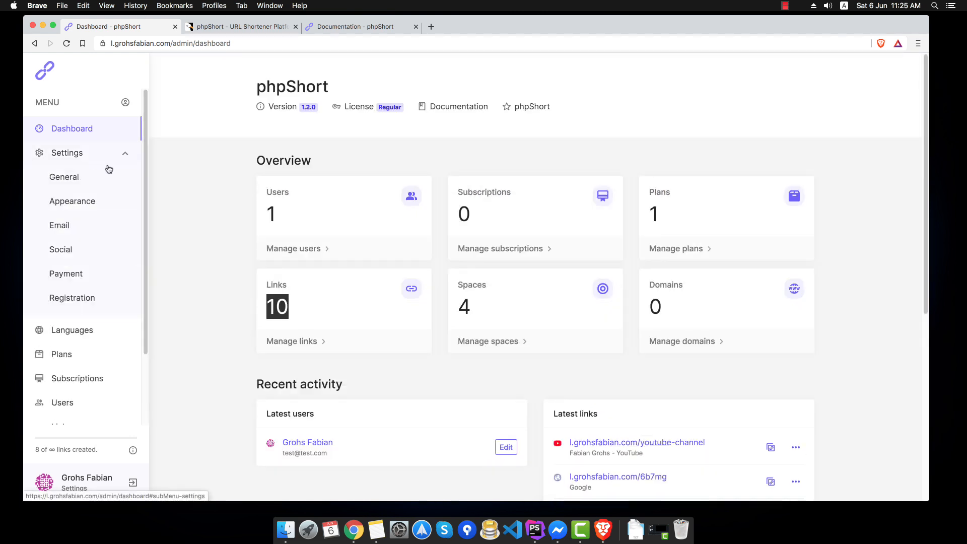
{"action": "left_click", "coordinate": [103, 180]}
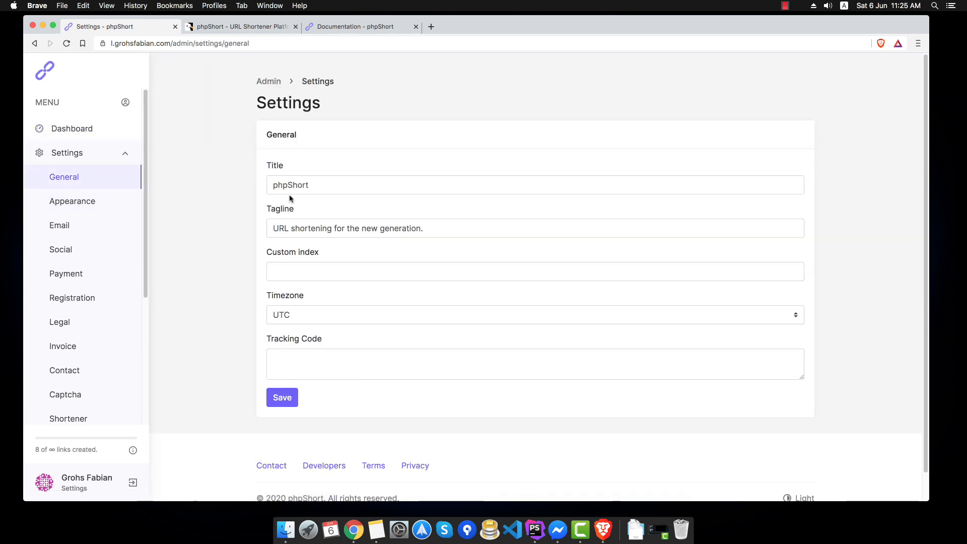
{"action": "left_click", "coordinate": [279, 270]}
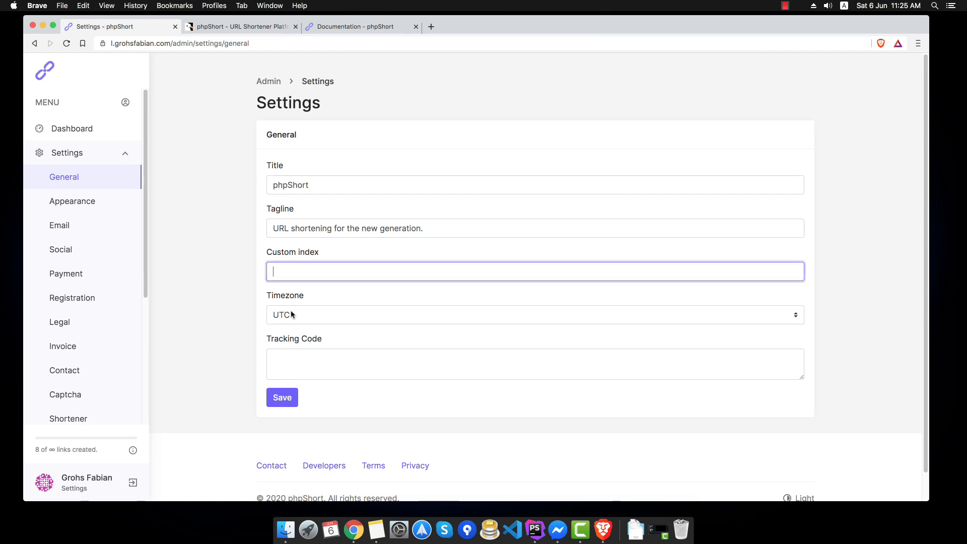
{"action": "left_click", "coordinate": [304, 354]}
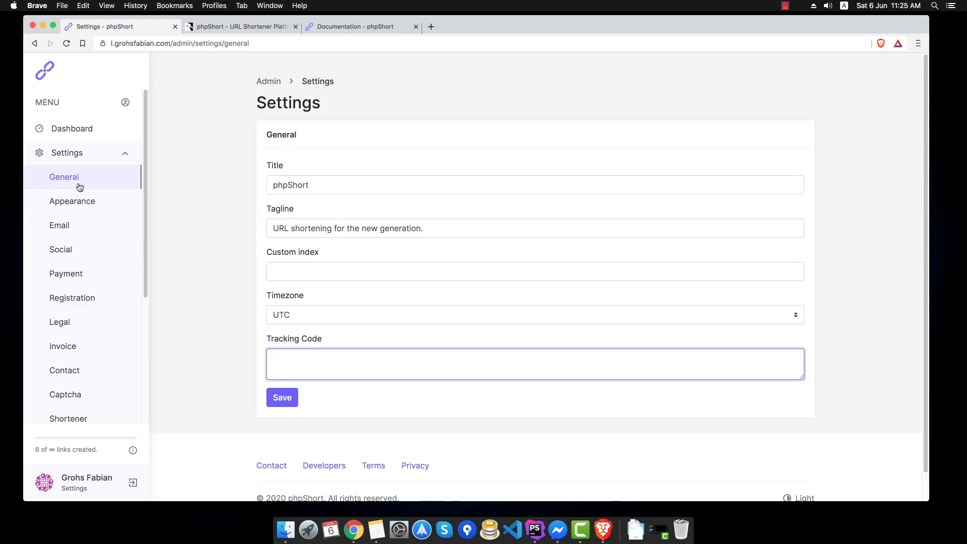
- View the Appearance theme choices without changing them, then move on to the Email settings
{"action": "left_click", "coordinate": [79, 201]}
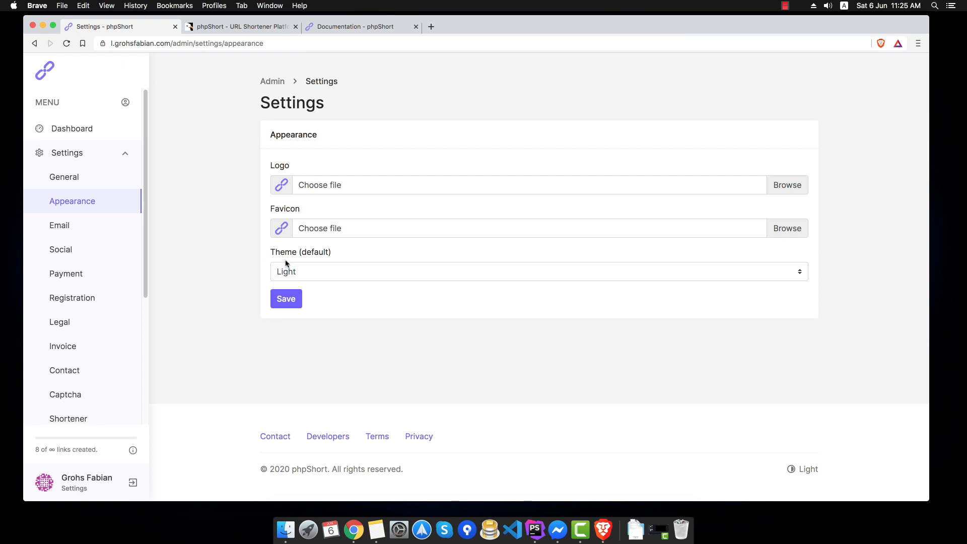
{"action": "left_click", "coordinate": [297, 270]}
{"action": "left_click", "coordinate": [232, 262]}
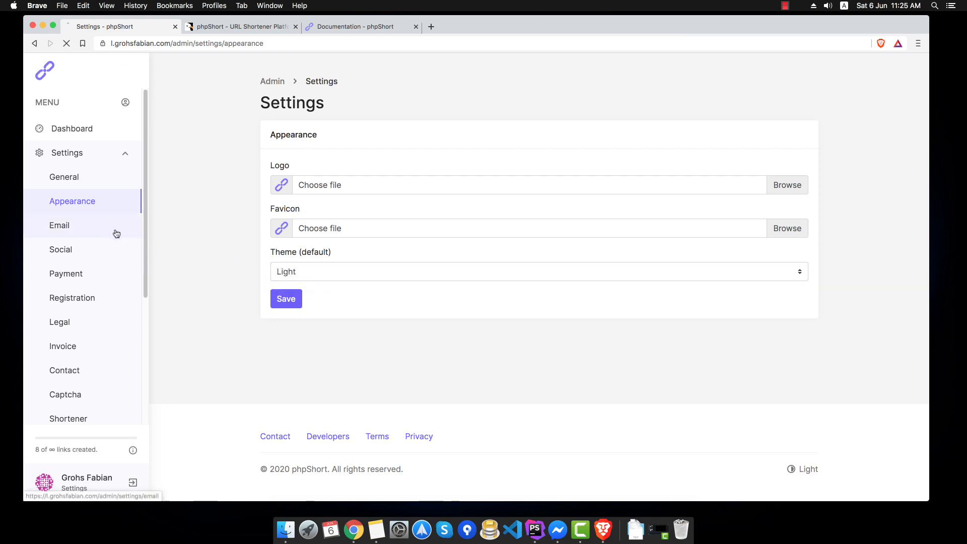
{"action": "left_click", "coordinate": [115, 231]}
{"action": "scroll", "coordinate": [181, 249], "scroll_direction": "down", "scroll_amount": 1}
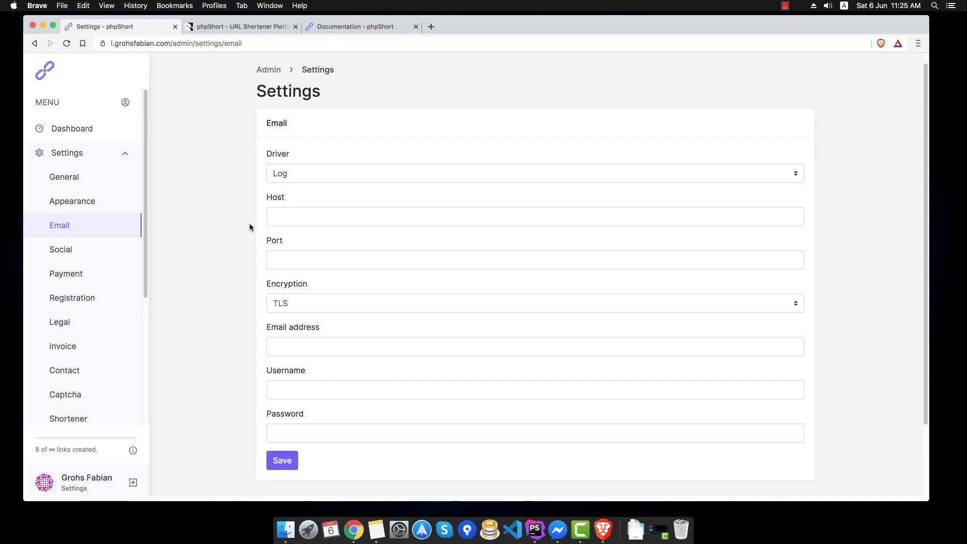
- Set the Facebook, Twitter, Instagram and YouTube social links to 'test', save, then go to Payment
{"action": "left_click", "coordinate": [117, 256]}
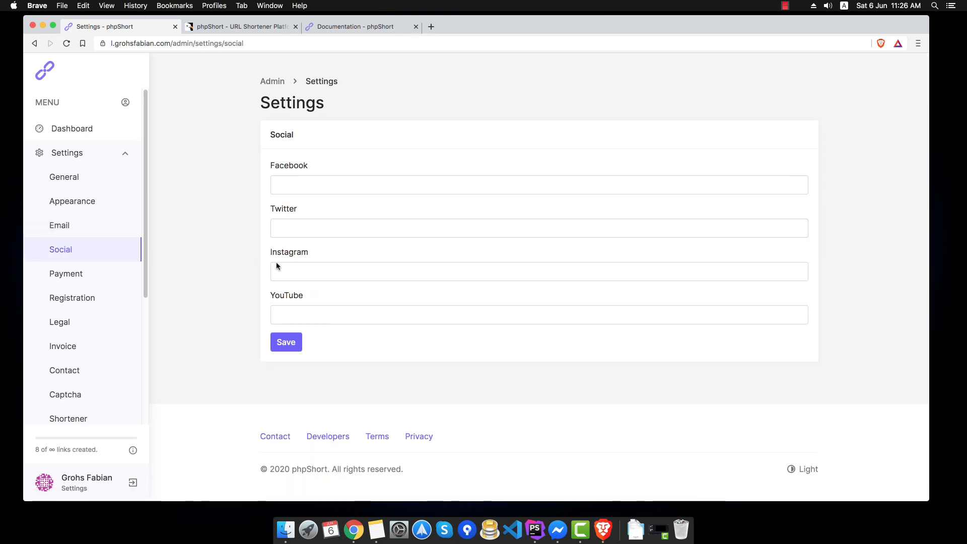
{"action": "left_click", "coordinate": [306, 186]}
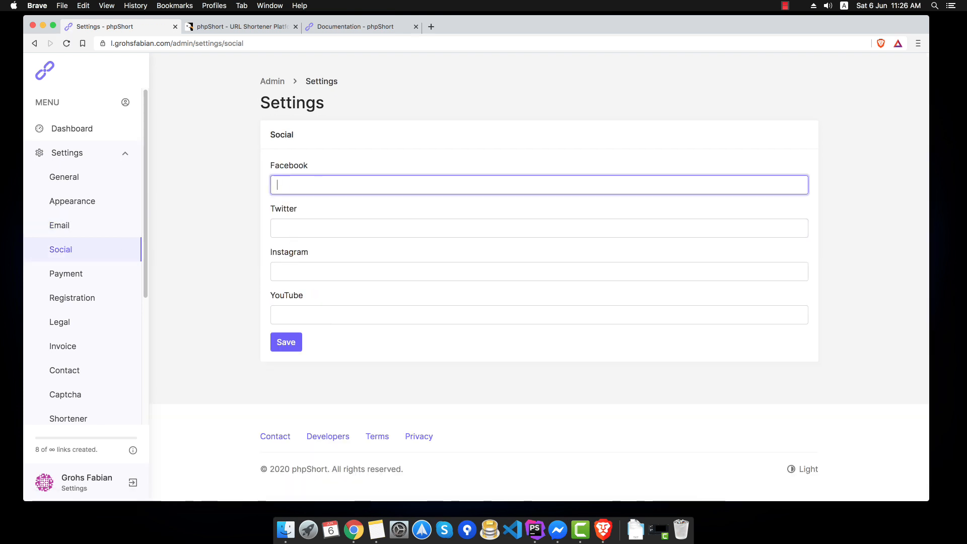
{"action": "type", "text": "test"}
{"action": "key", "text": "Tab"}
{"action": "type", "text": "test"}
{"action": "key", "text": "Tab"}
{"action": "type", "text": "test"}
{"action": "key", "text": "Tab"}
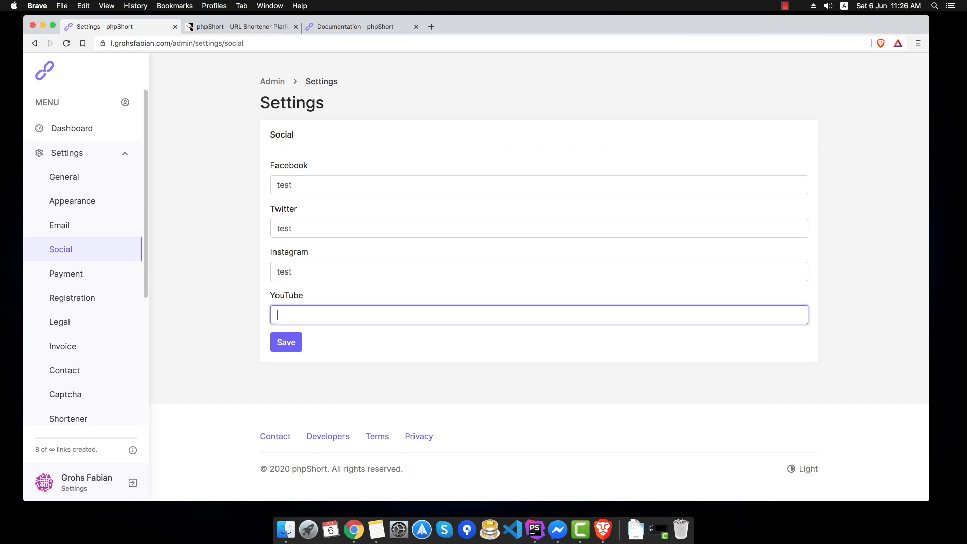
{"action": "type", "text": "test"}
{"action": "key", "text": "Return"}
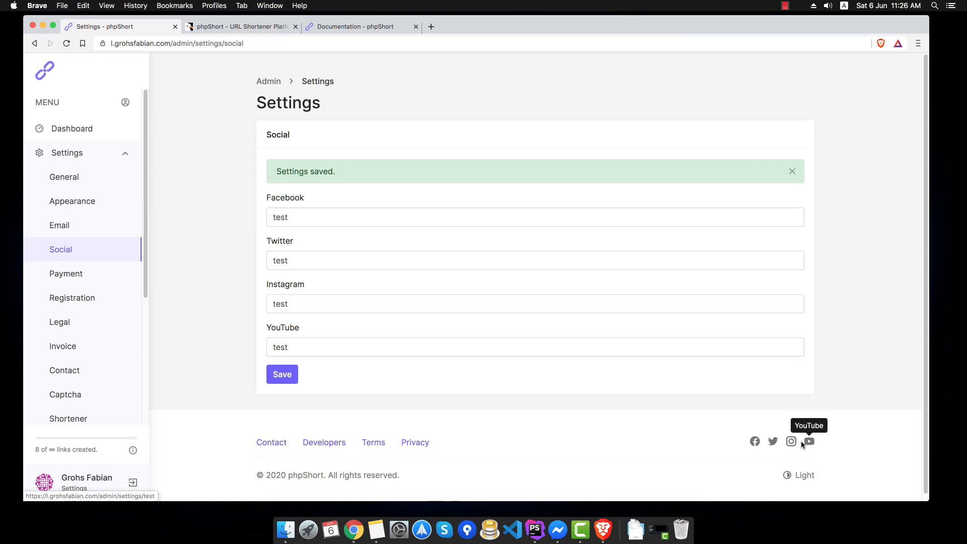
{"action": "left_click", "coordinate": [66, 276]}
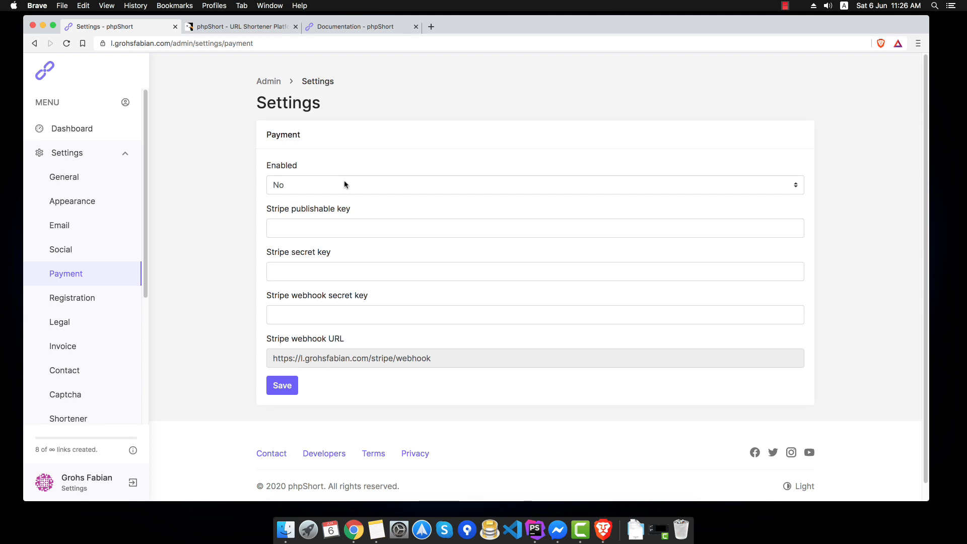
- Review Registration settings, leaving email verification Disabled, then pass through Captcha to the Shortener settings
{"action": "left_click", "coordinate": [72, 297]}
{"action": "left_click", "coordinate": [340, 183]}
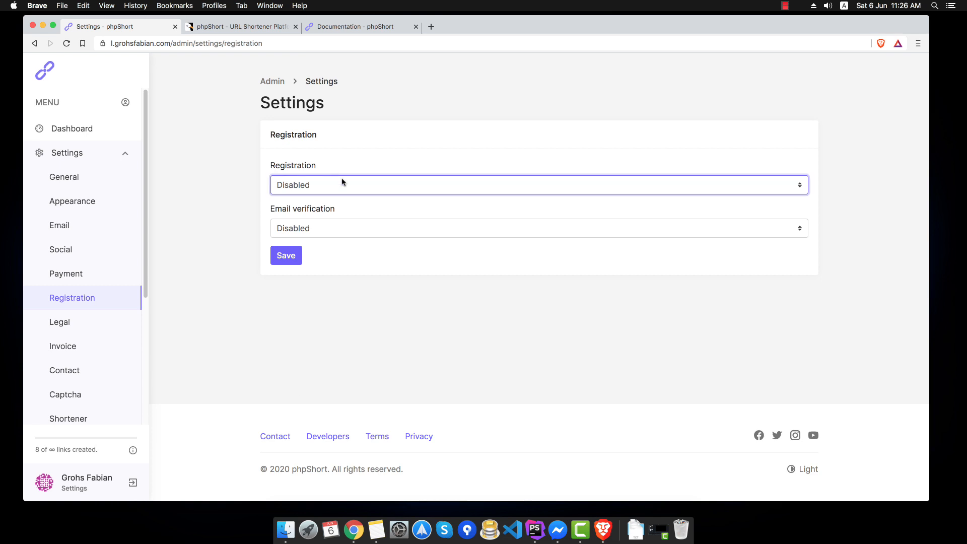
{"action": "left_click", "coordinate": [334, 226]}
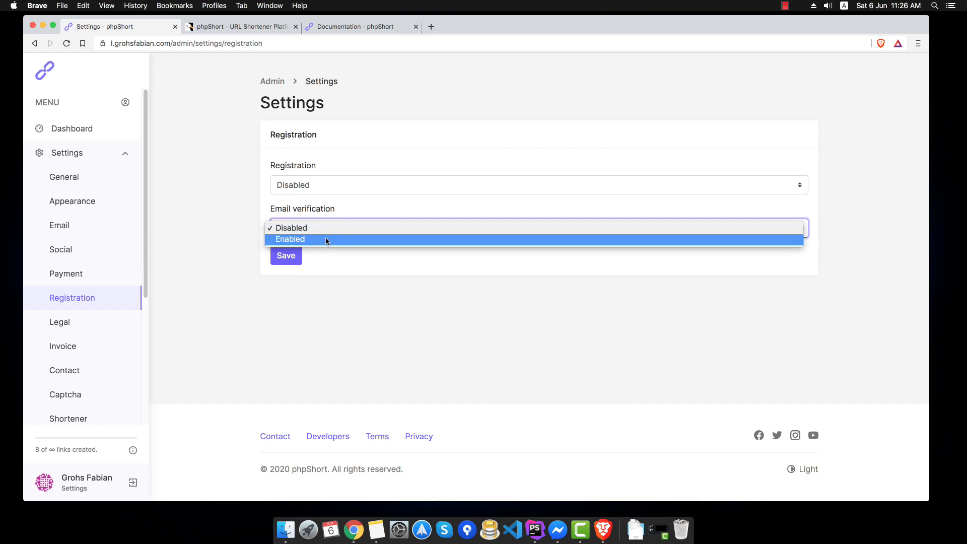
{"action": "left_click", "coordinate": [352, 284]}
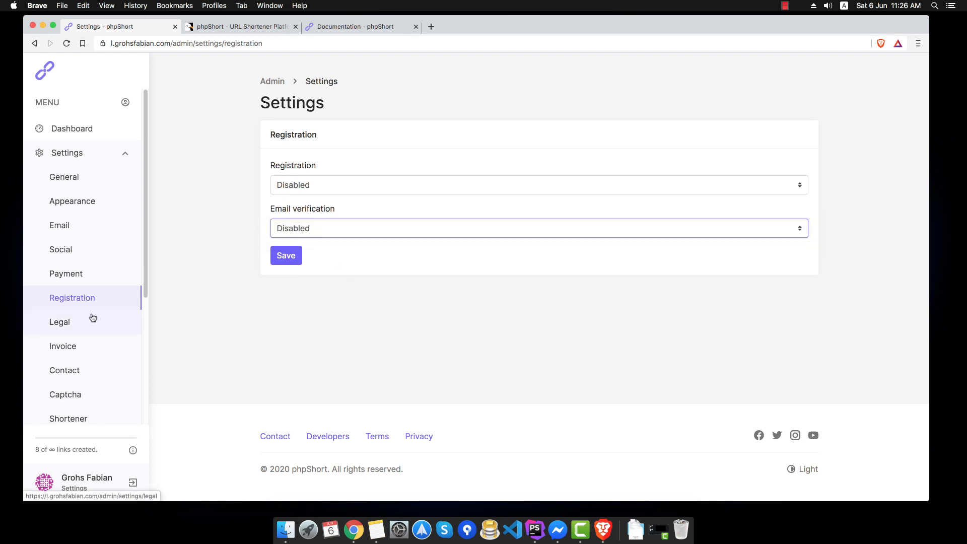
{"action": "scroll", "coordinate": [91, 307], "scroll_direction": "down", "scroll_amount": 1}
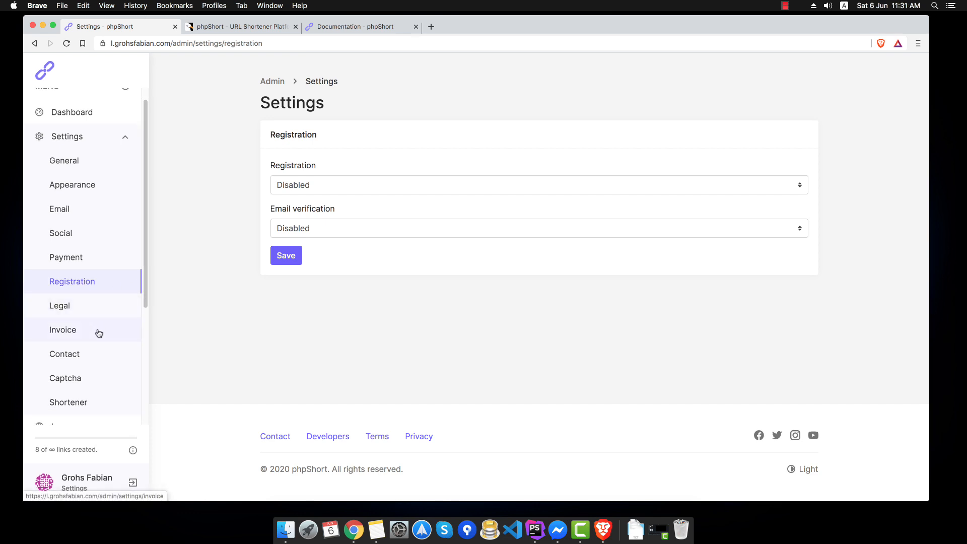
{"action": "left_click", "coordinate": [107, 380]}
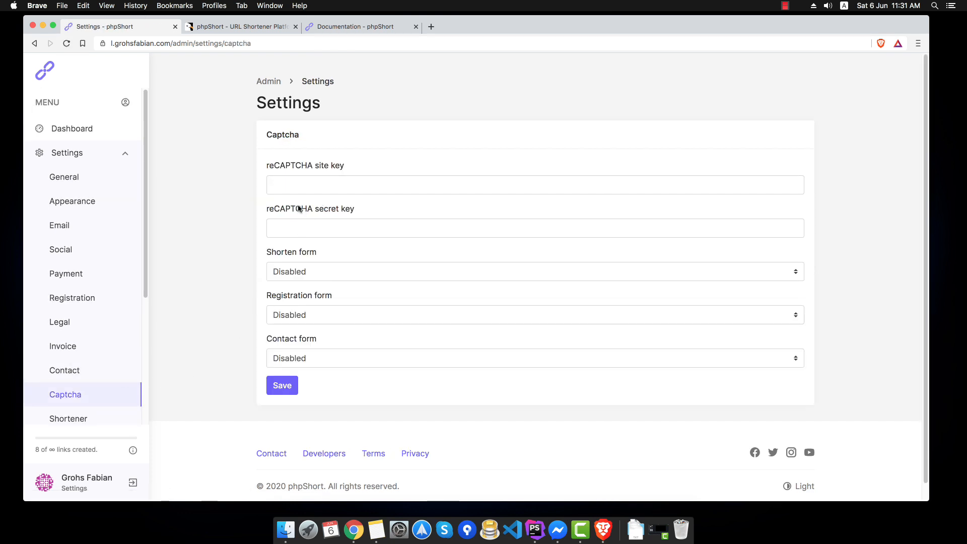
{"action": "left_click", "coordinate": [87, 413]}
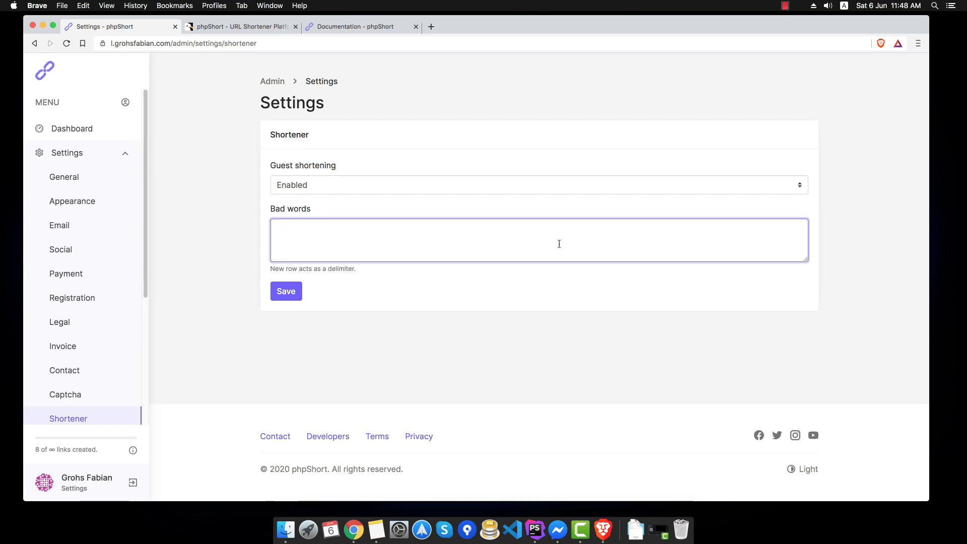
{"action": "left_click", "coordinate": [559, 243]}
{"action": "left_click", "coordinate": [545, 291]}
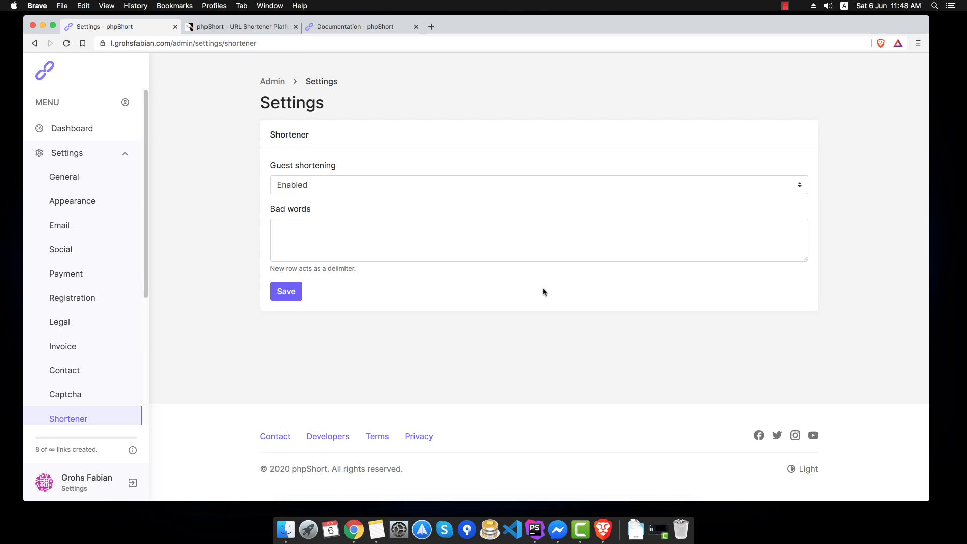
{"action": "left_click_drag", "start_coordinate": [271, 212], "coordinate": [318, 210]}
{"action": "left_click", "coordinate": [318, 211]}
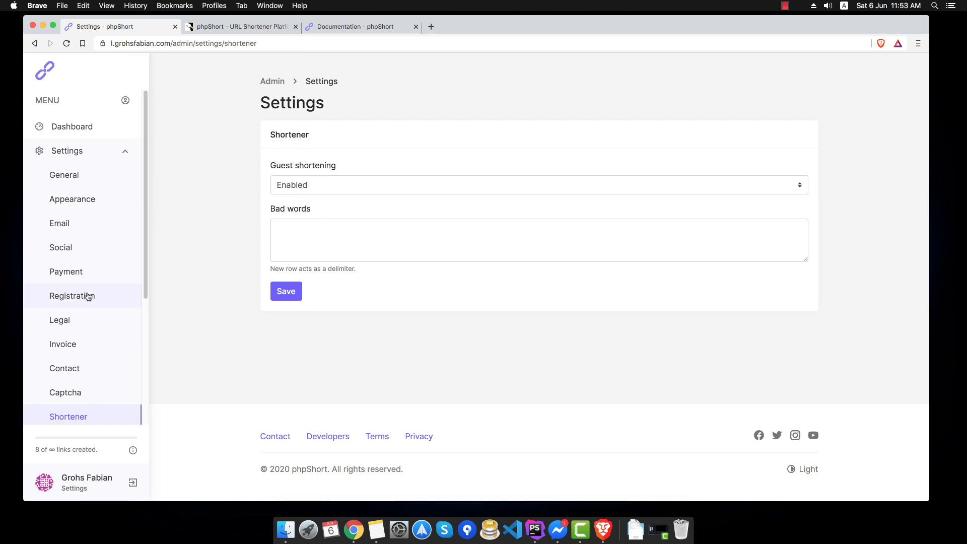
{"action": "scroll", "coordinate": [87, 296], "scroll_direction": "down", "scroll_amount": 3}
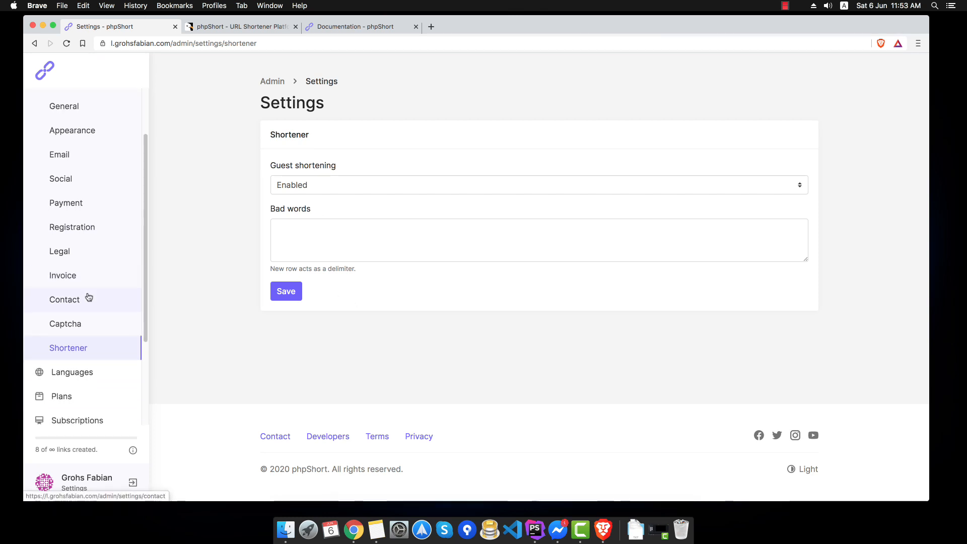
- Browse the Languages, Plans (one Default plan) and empty Subscriptions lists, then open Users
{"action": "left_click", "coordinate": [72, 287]}
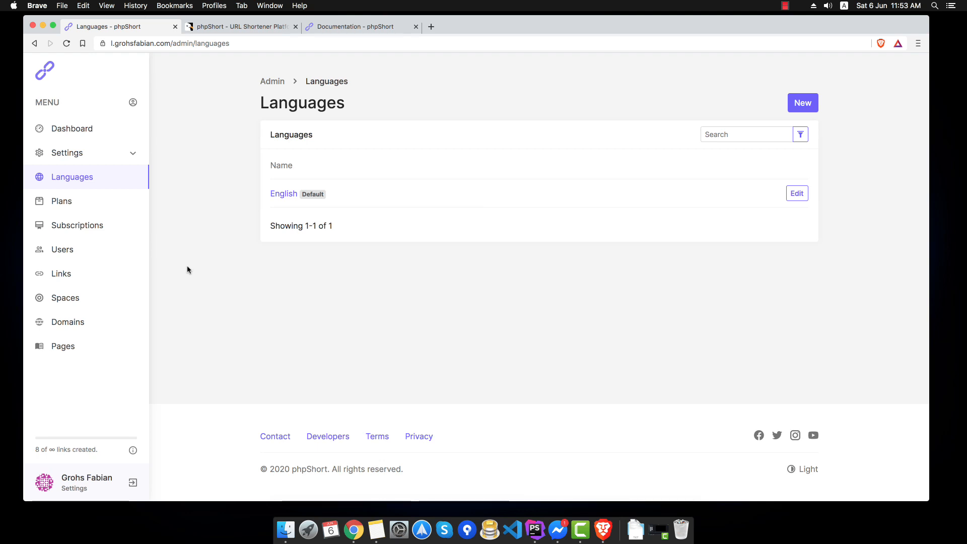
{"action": "left_click", "coordinate": [112, 209]}
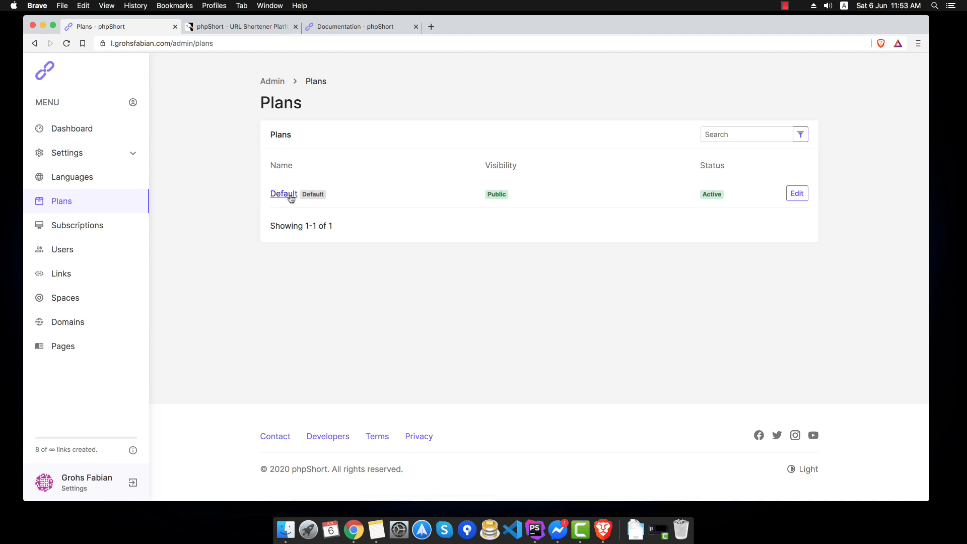
{"action": "left_click", "coordinate": [65, 225]}
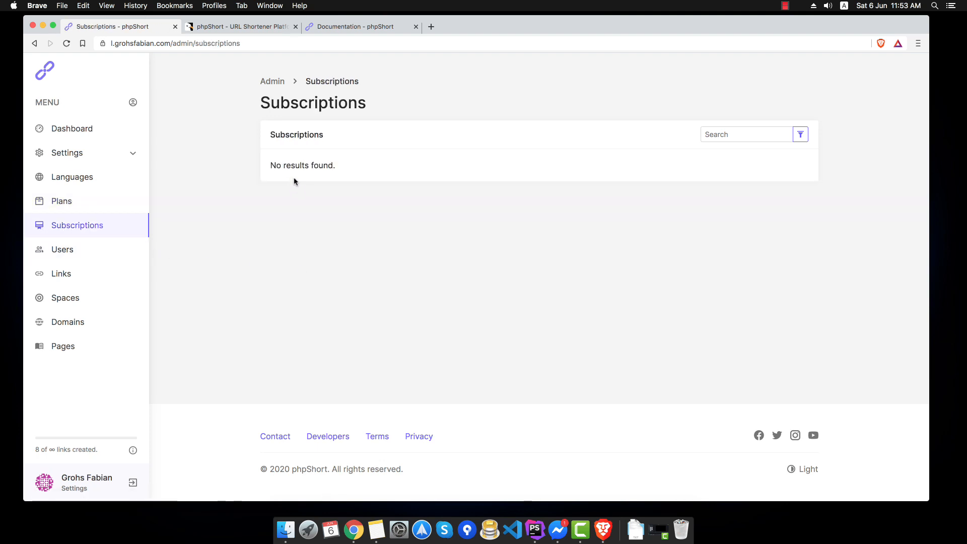
{"action": "left_click", "coordinate": [104, 249]}
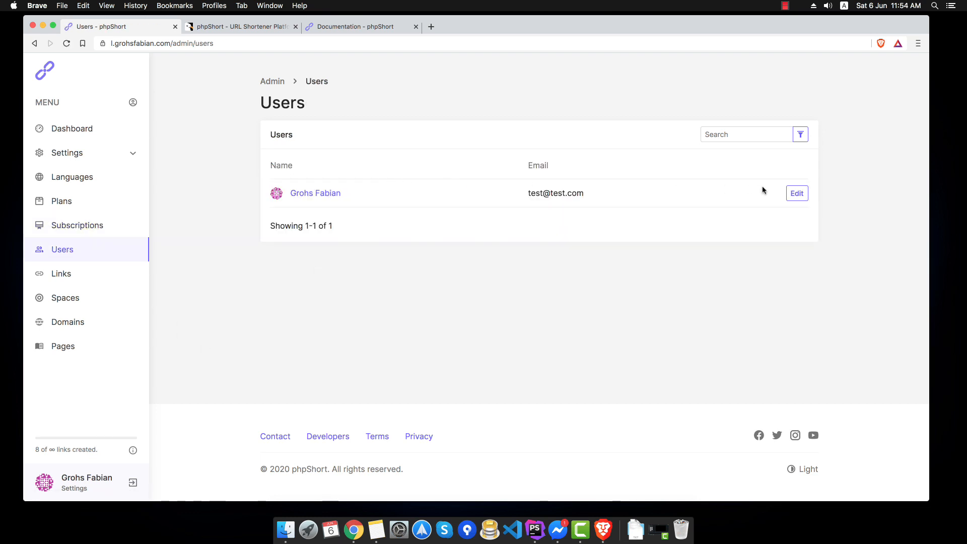
- Review the user's edit form and the youtube-channel link's edit settings, then open the Spaces list
{"action": "left_click", "coordinate": [795, 194]}
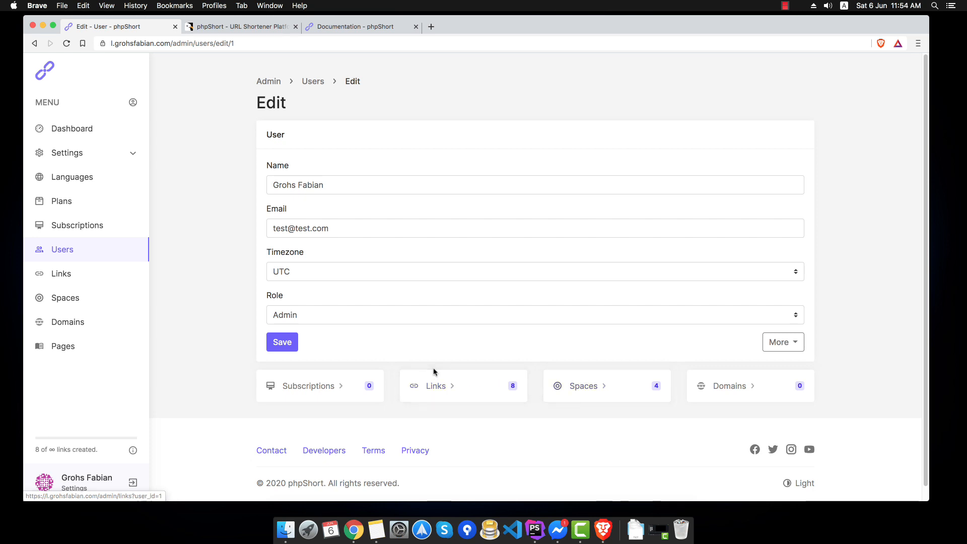
{"action": "left_click", "coordinate": [66, 273]}
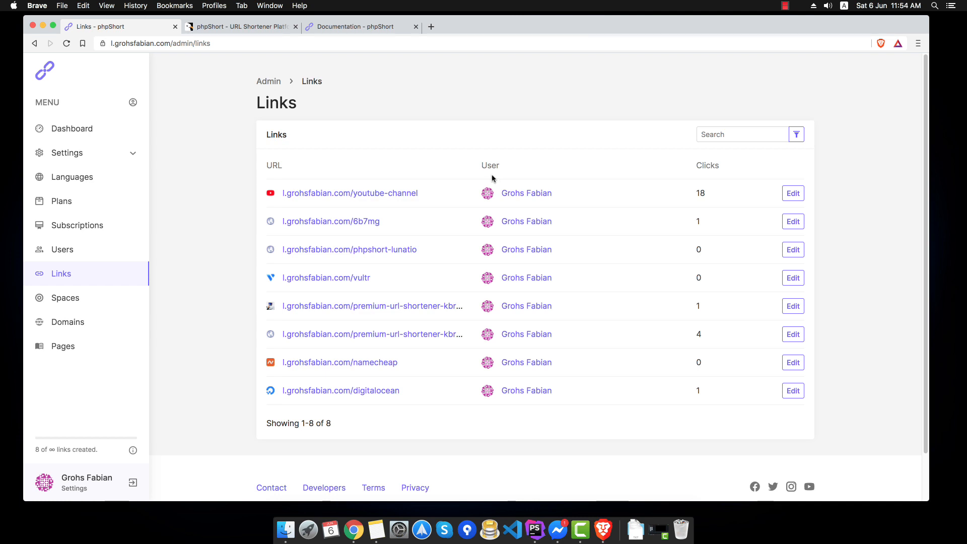
{"action": "left_click", "coordinate": [791, 198]}
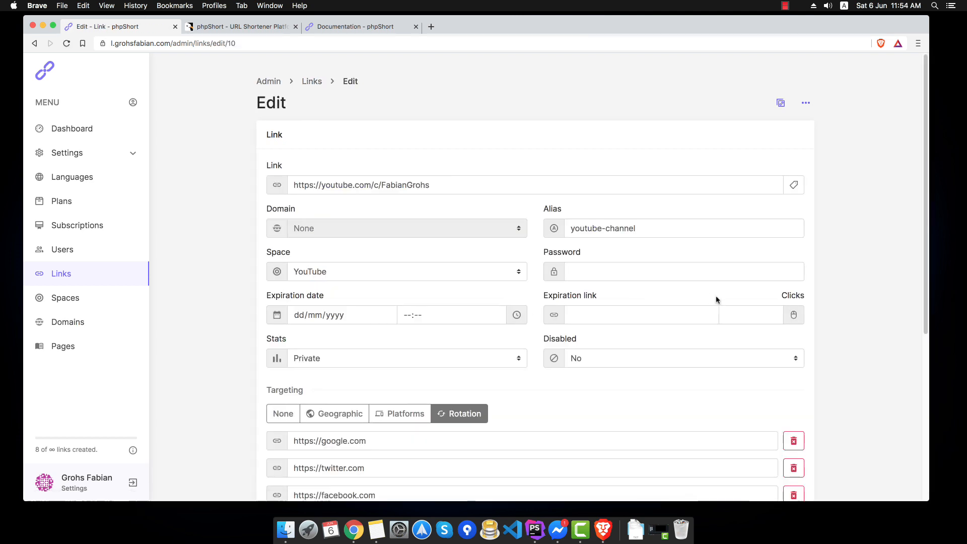
{"action": "scroll", "coordinate": [711, 296], "scroll_direction": "down", "scroll_amount": 6}
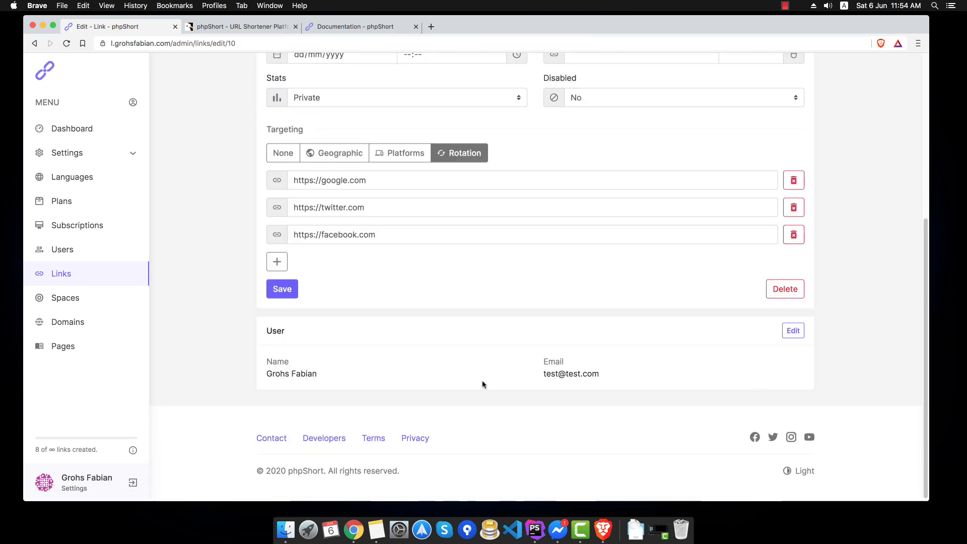
{"action": "scroll", "coordinate": [162, 287], "scroll_direction": "up", "scroll_amount": 8}
{"action": "left_click", "coordinate": [115, 301]}
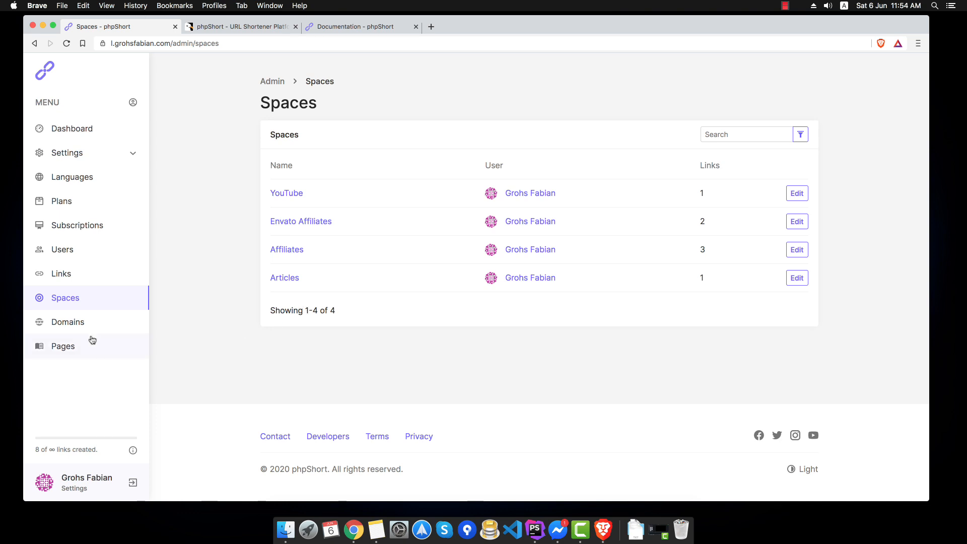
- Check the empty Domains and Pages lists, then start a new page
{"action": "left_click", "coordinate": [68, 322]}
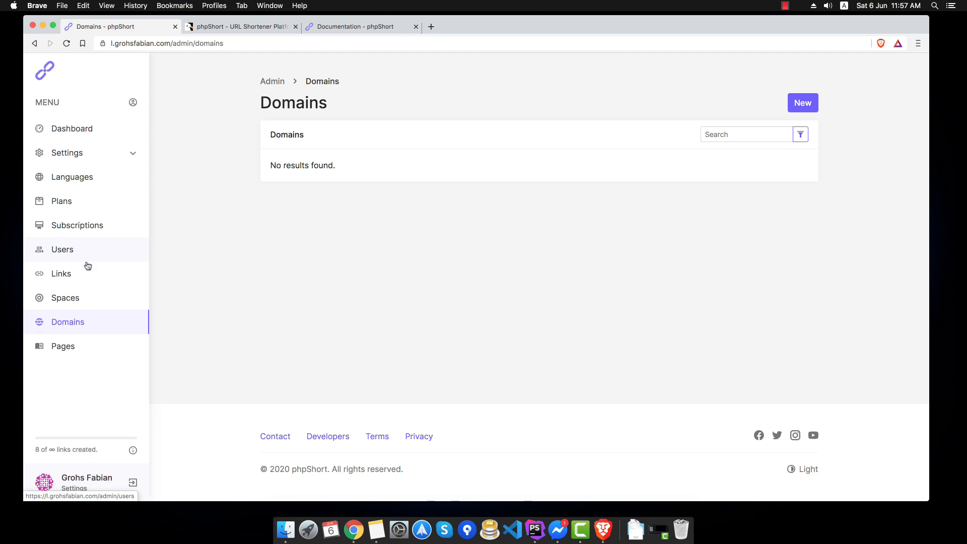
{"action": "left_click", "coordinate": [94, 353]}
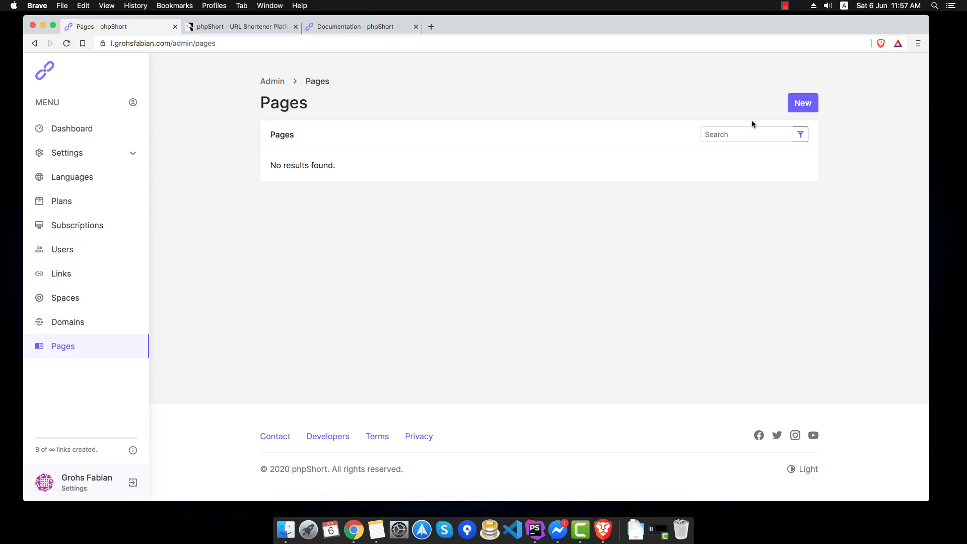
{"action": "left_click", "coordinate": [801, 103]}
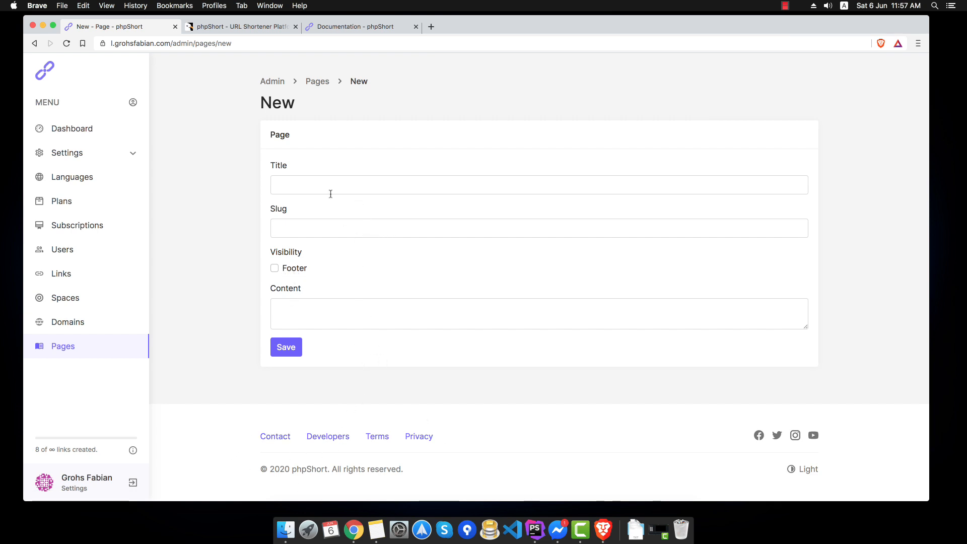
- Enter page title 'Test' and slug 'test', and make the page show in the footer
{"action": "left_click", "coordinate": [347, 186]}
{"action": "type", "text": "Test"}
{"action": "key", "text": "Tab"}
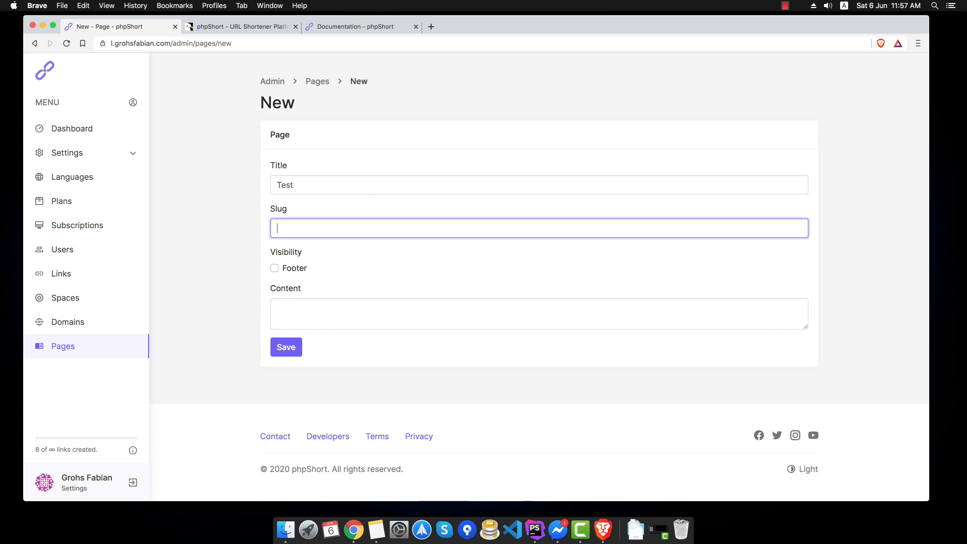
{"action": "type", "text": "test"}
{"action": "key", "text": "Tab"}
{"action": "key", "text": "space"}
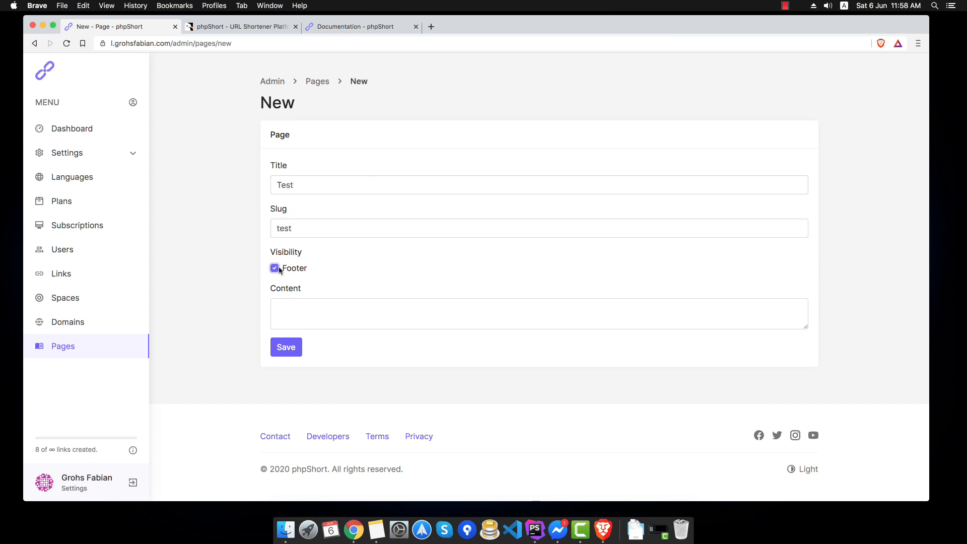
- Add content 'Hey there', save the page, then open it from the footer for editing
{"action": "left_click", "coordinate": [323, 309]}
{"action": "type", "text": "Hey there"}
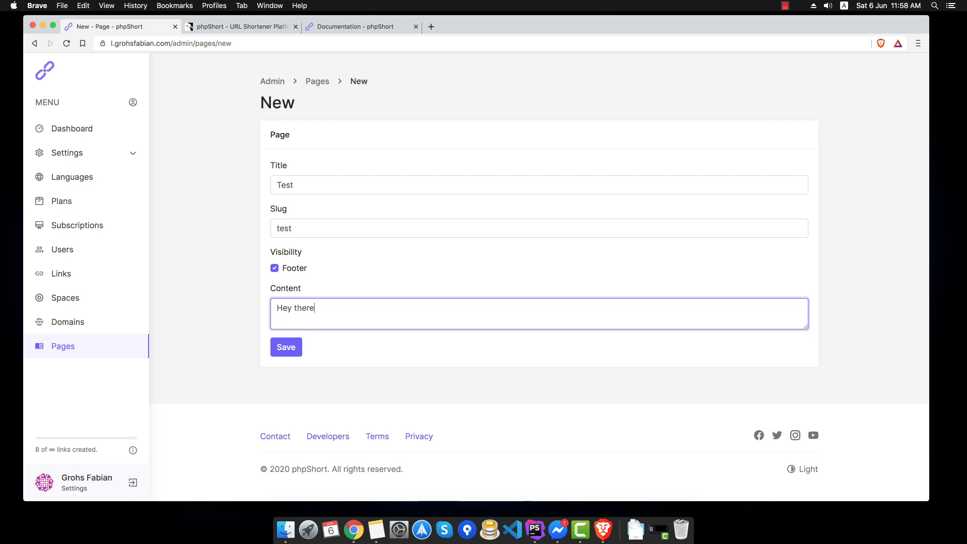
{"action": "key", "text": "Return"}
{"action": "left_click", "coordinate": [286, 347]}
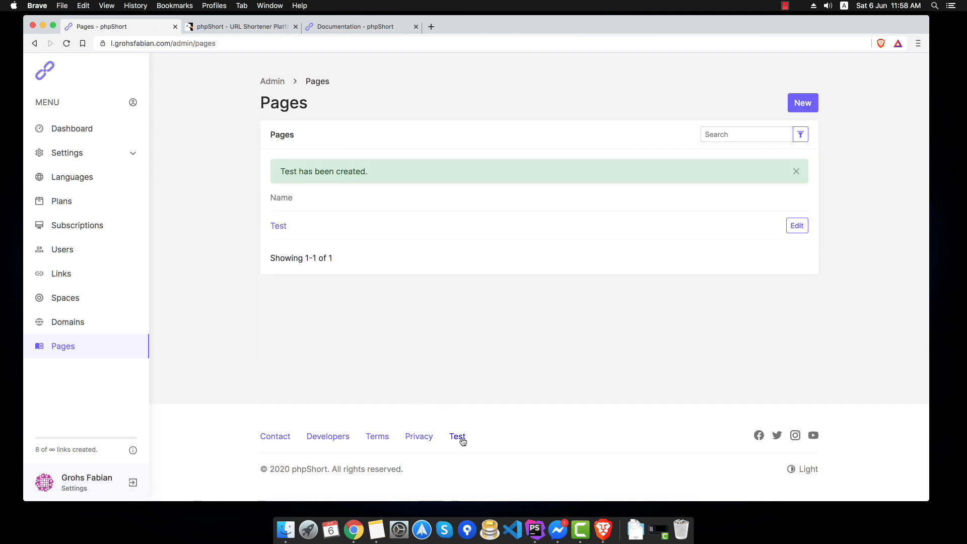
{"action": "left_click", "coordinate": [458, 436]}
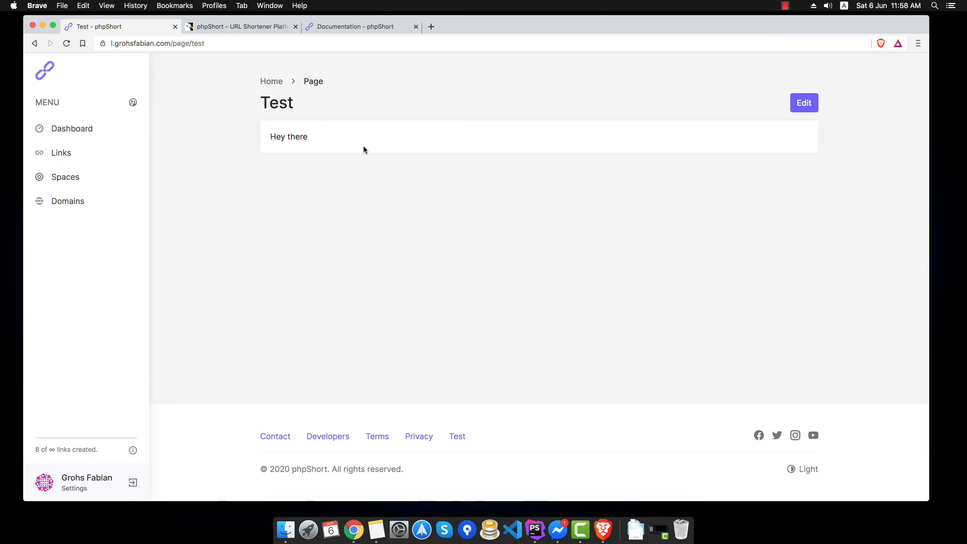
{"action": "left_click", "coordinate": [805, 106]}
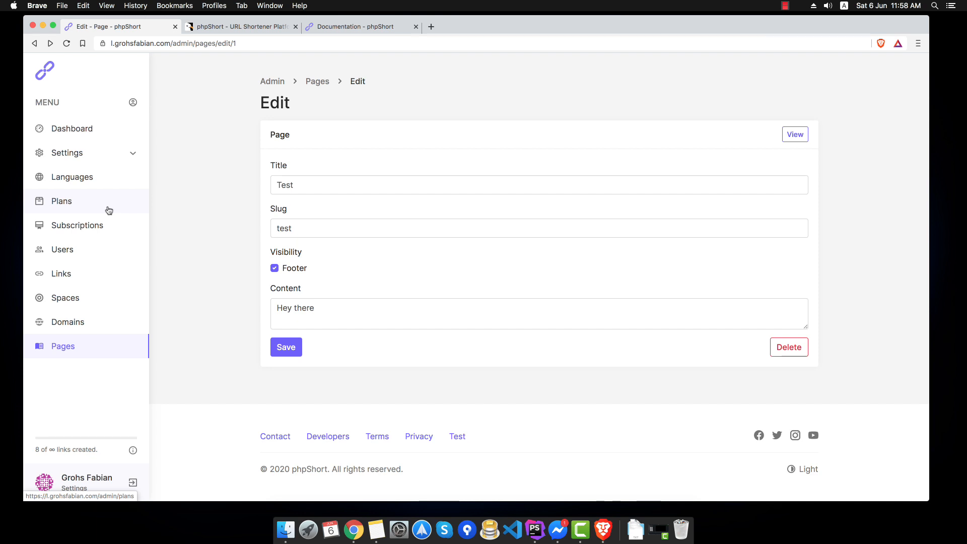
- Leave the admin area for the user dashboard via the user icon beside MENU
{"action": "left_click", "coordinate": [132, 102]}
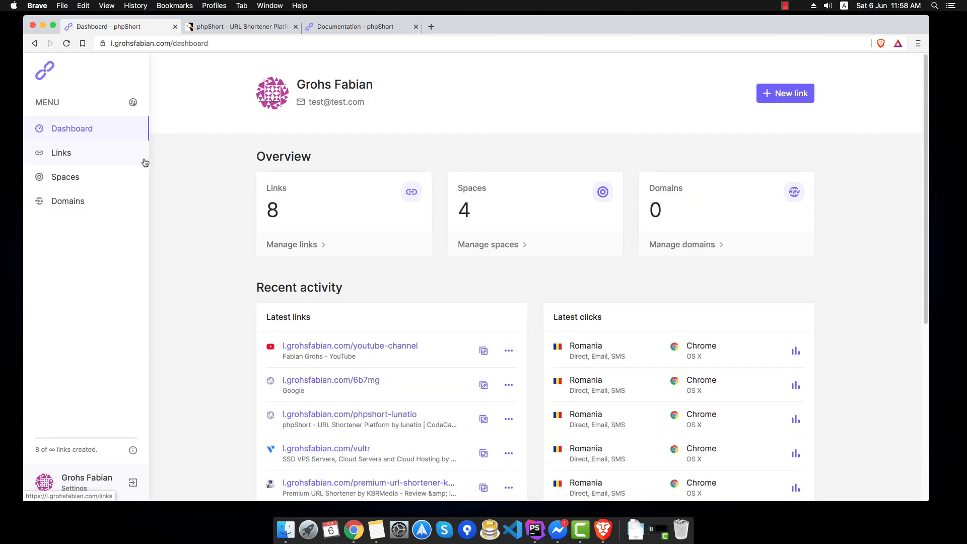